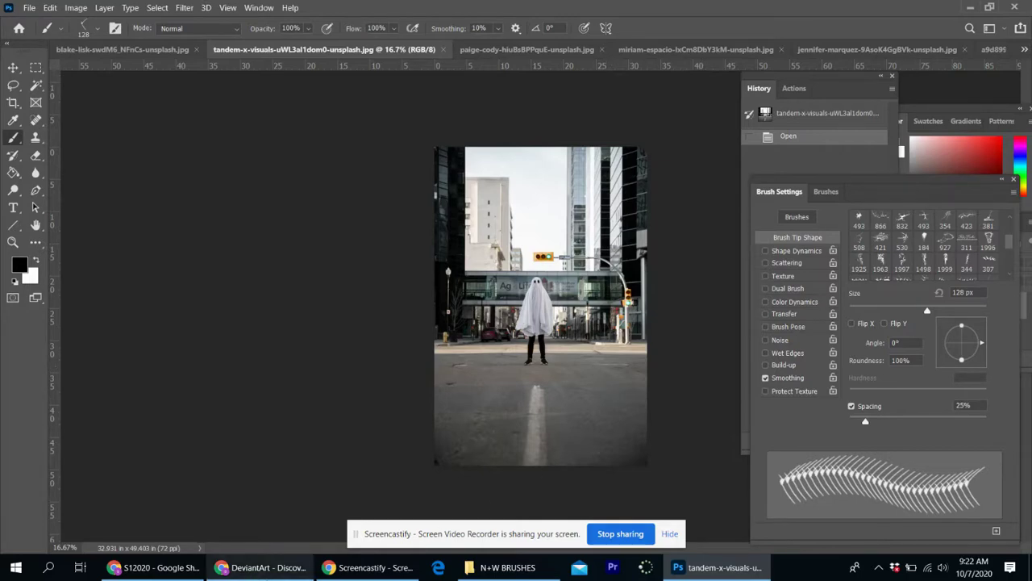
- Search DeviantArt for 'ghost stories photoshop action' and download the Ghost Stories action zip
click(205, 572)
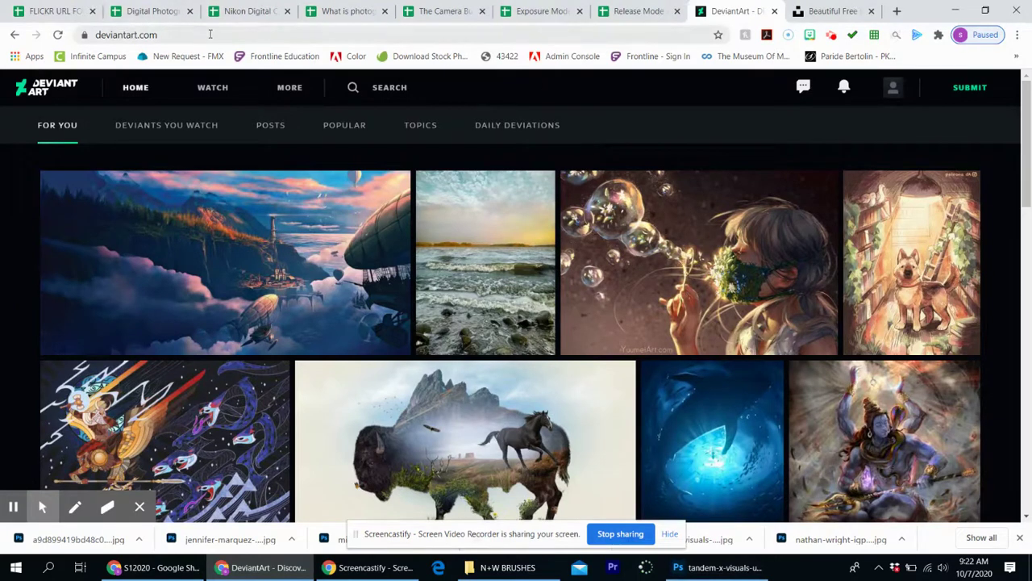
click(360, 86)
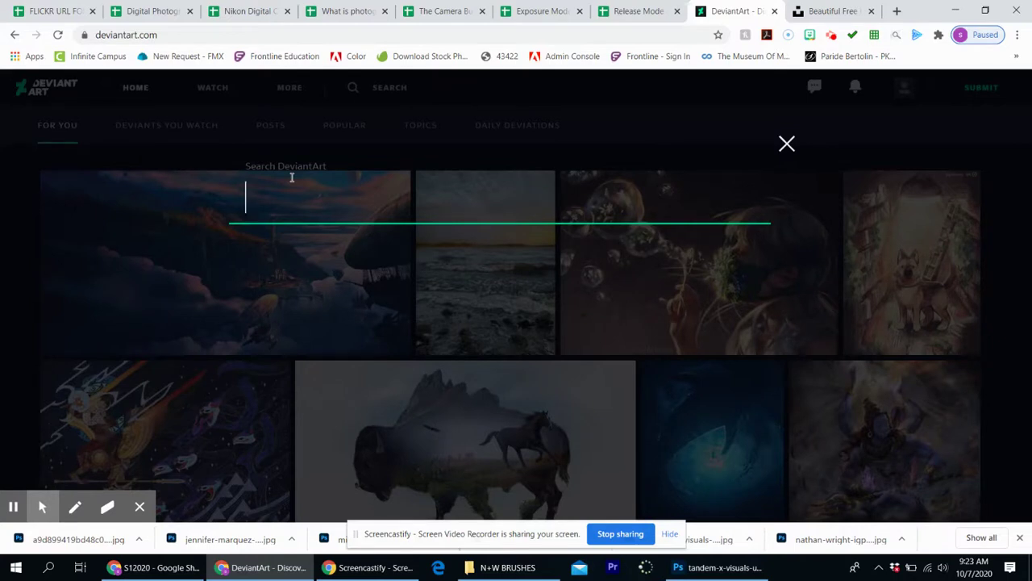
text(gho)
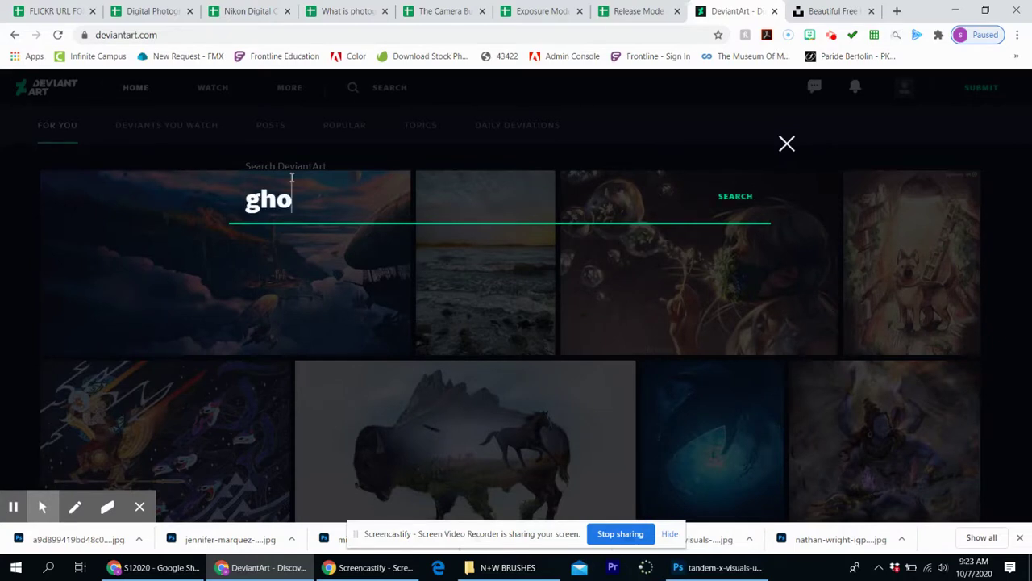
text(st stories)
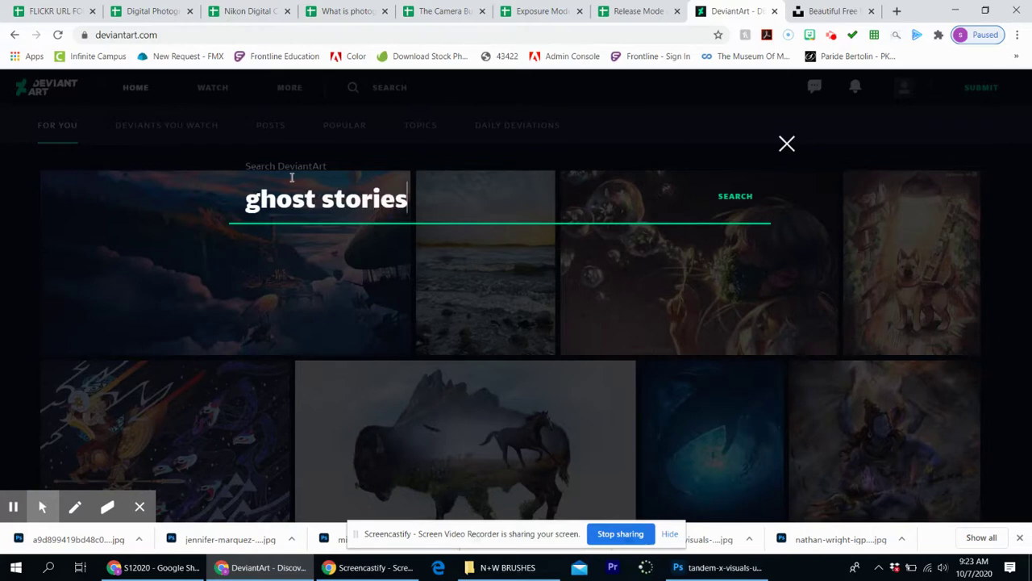
text( photoshop actio)
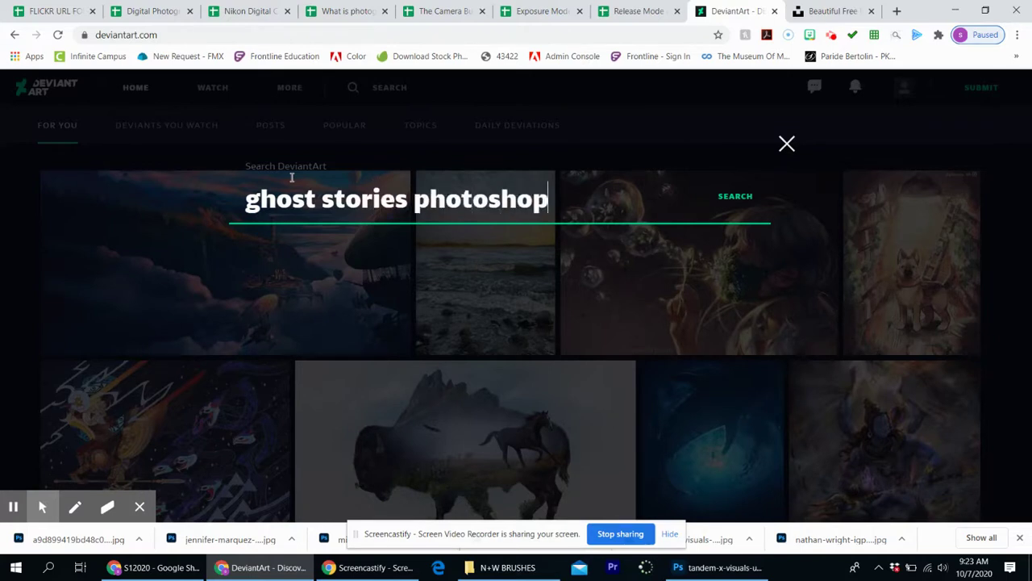
text(n)
key(Return)
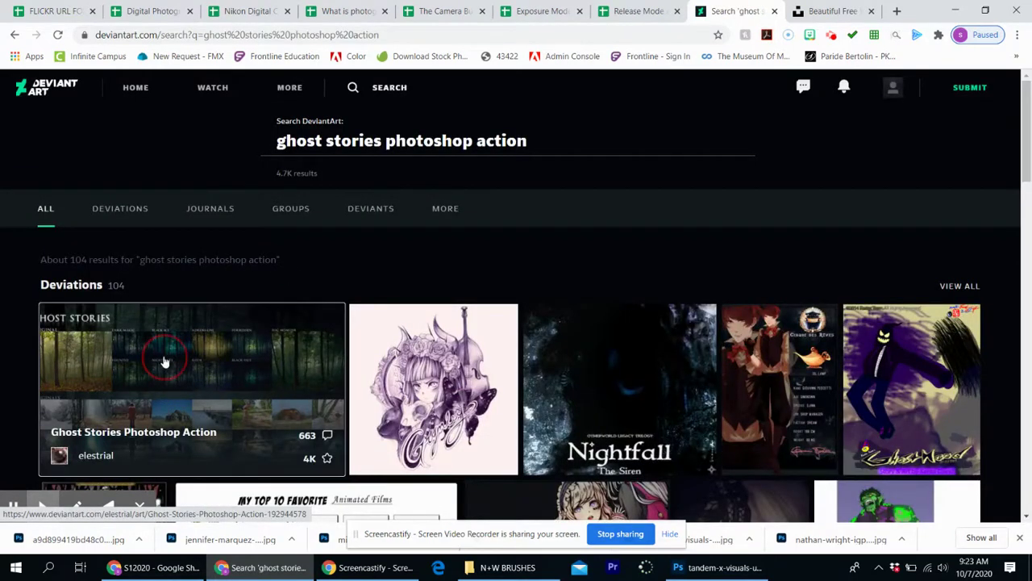
click(163, 362)
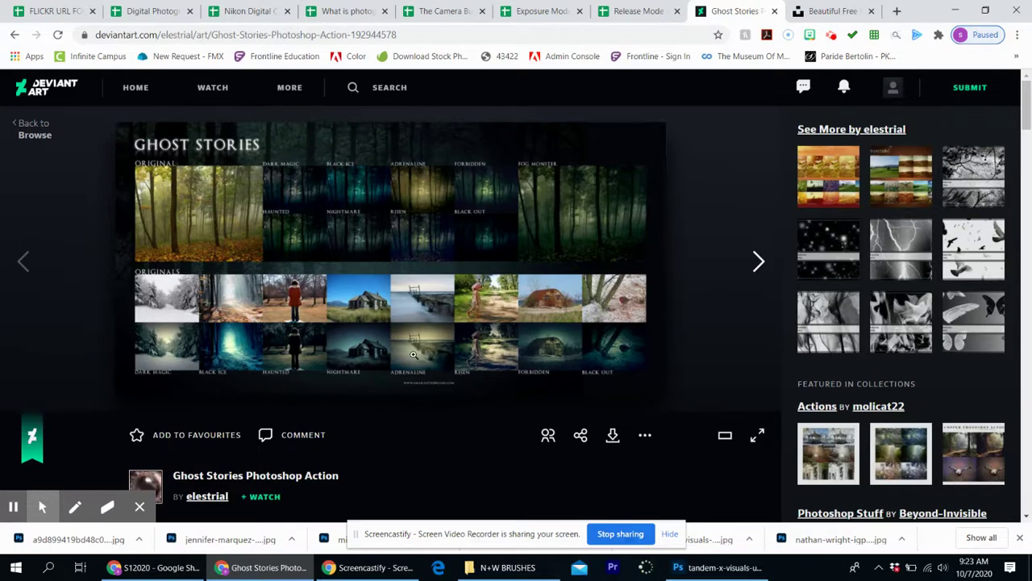
scroll(395, 362, down, 1)
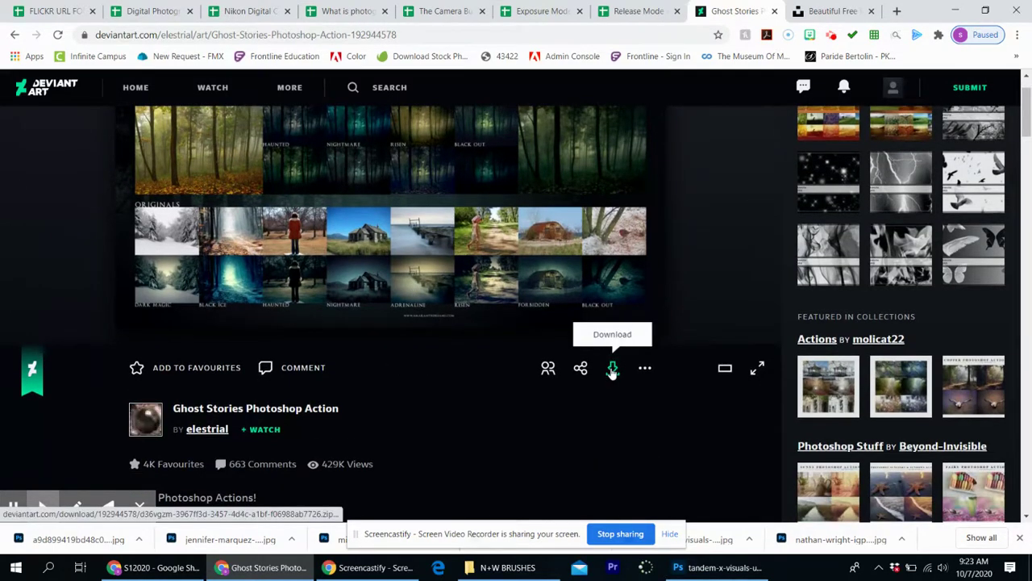
click(613, 369)
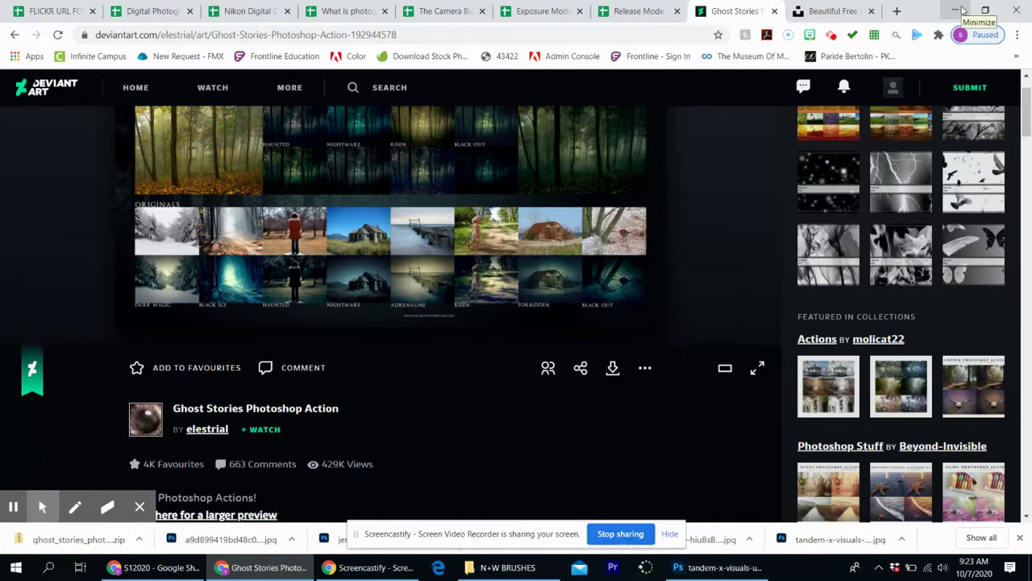
- Load Ghost_Stories.atn from Turn in Folder > PHOTO > RESOURCES into Photoshop
click(957, 9)
click(968, 7)
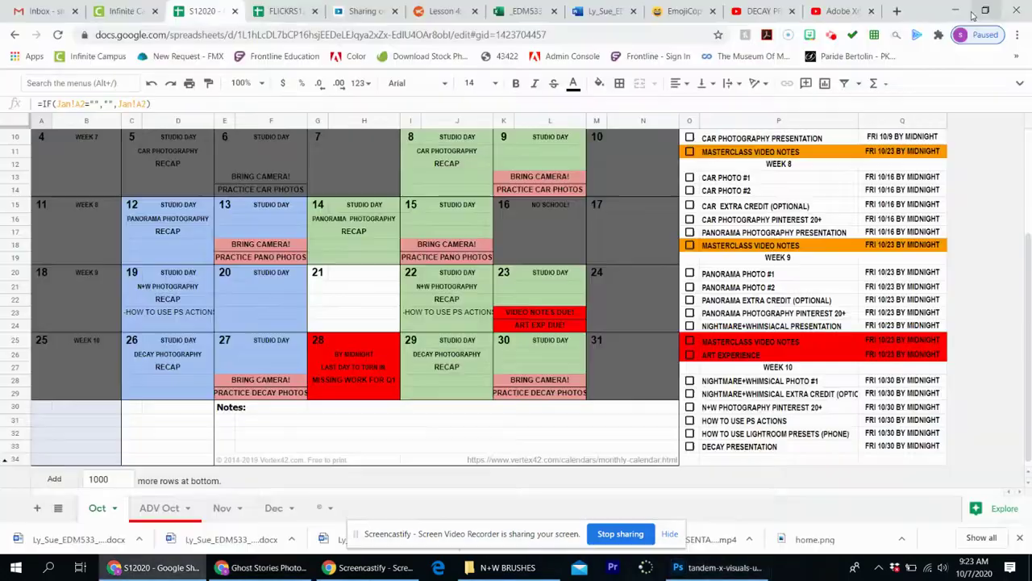
click(967, 11)
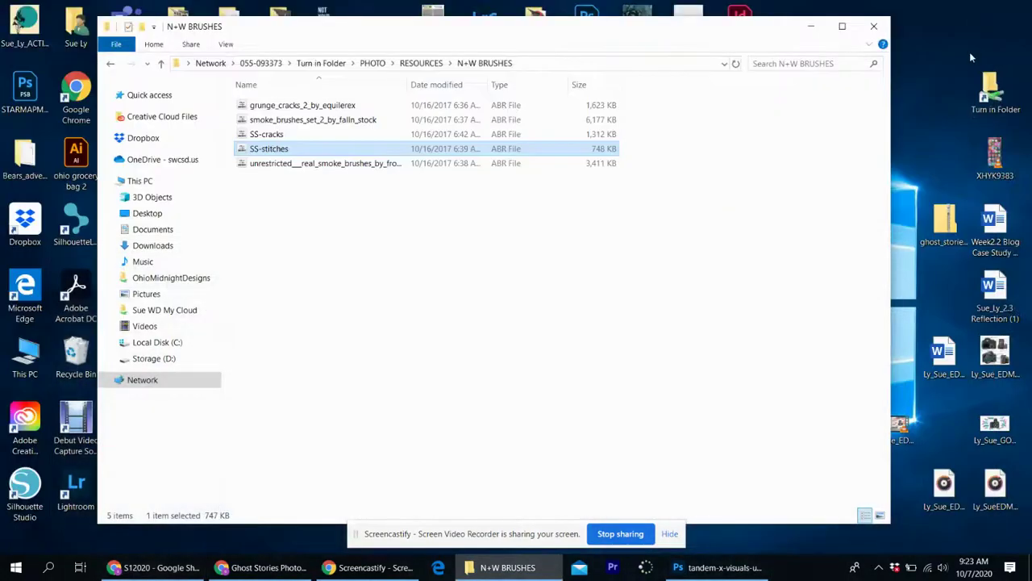
click(811, 27)
double_click(991, 90)
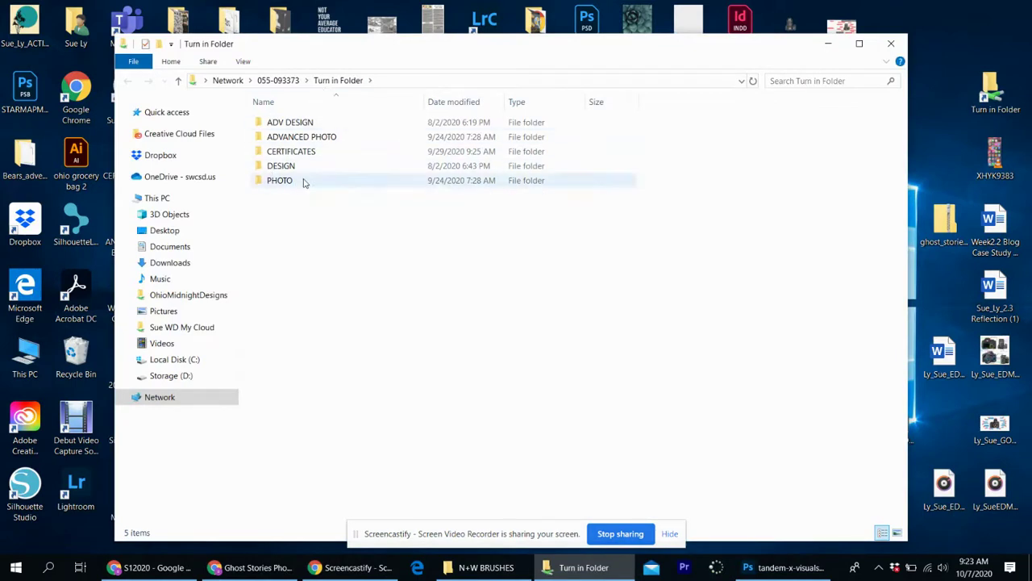
double_click(316, 182)
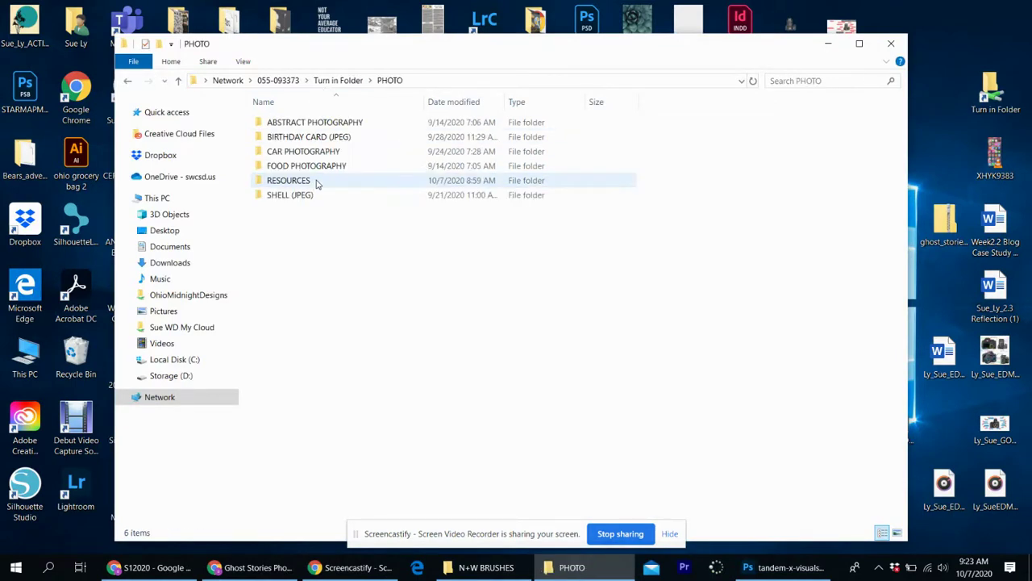
double_click(274, 183)
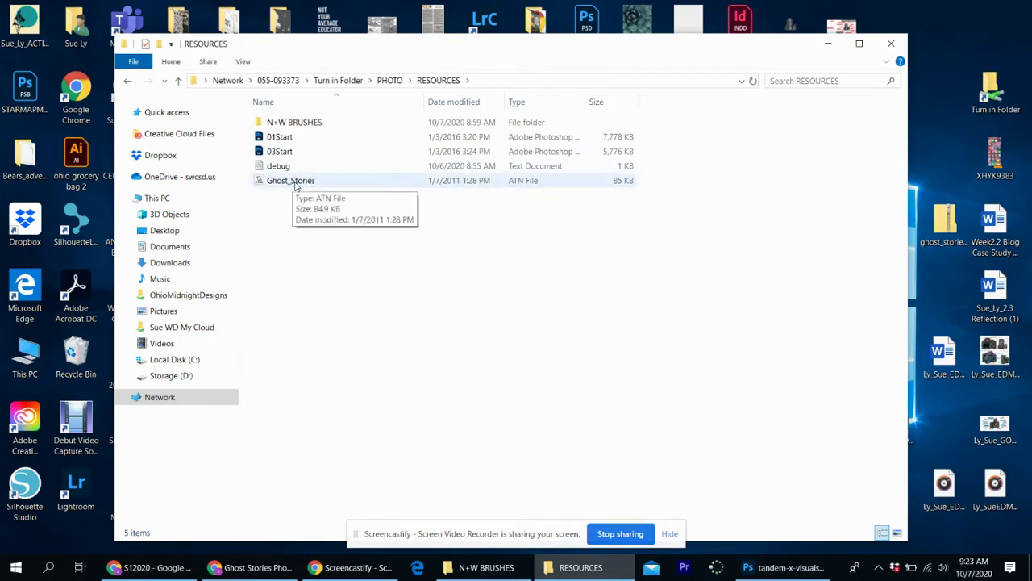
double_click(526, 182)
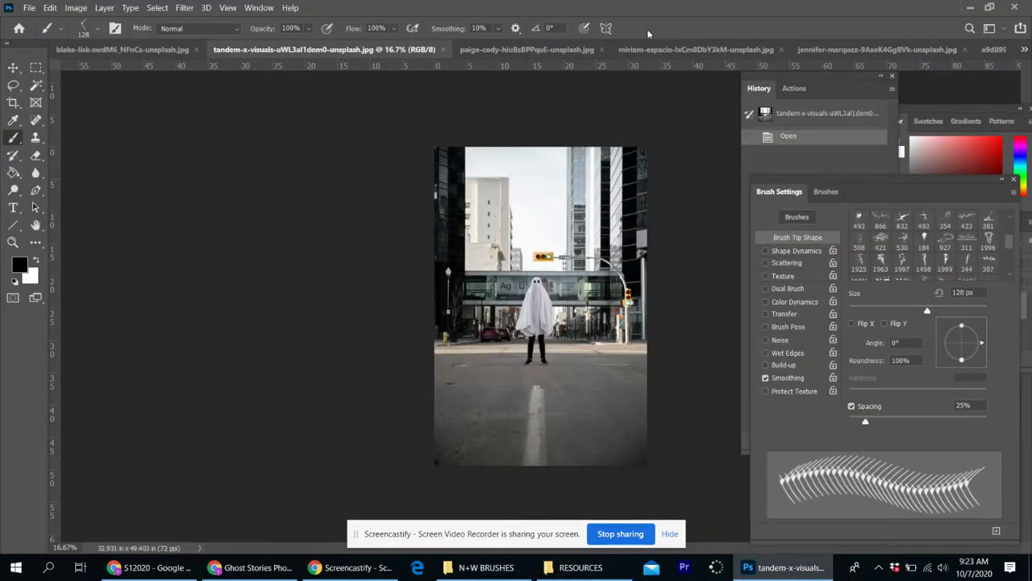
- Close the floating panels and show the Actions panel, moved beside the photo
click(892, 75)
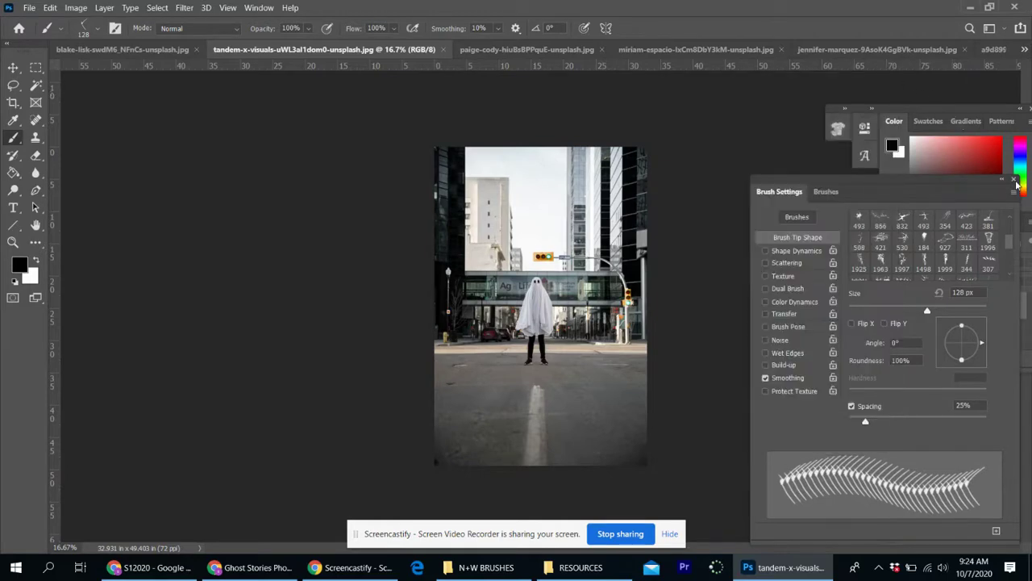
click(1015, 180)
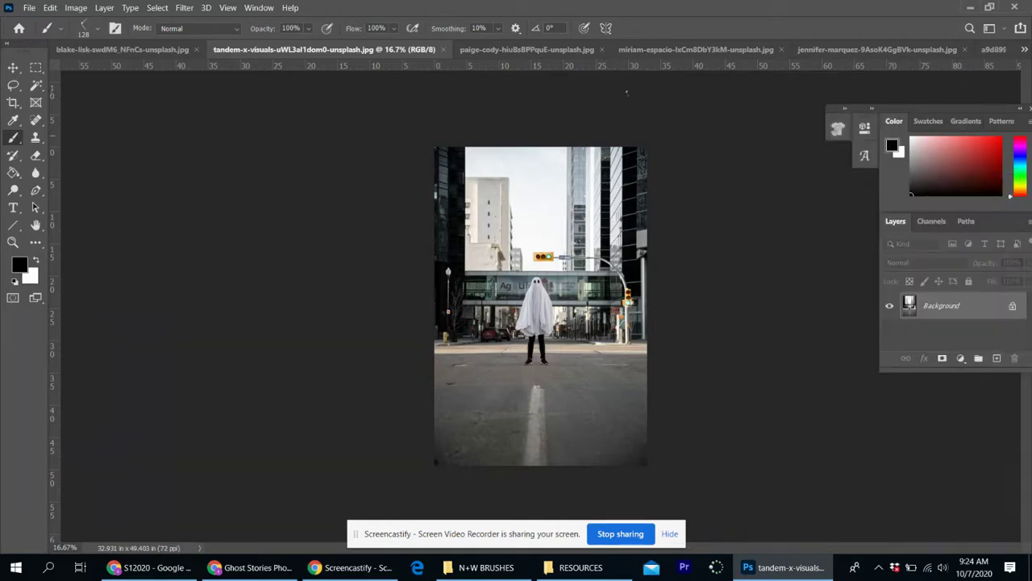
click(258, 8)
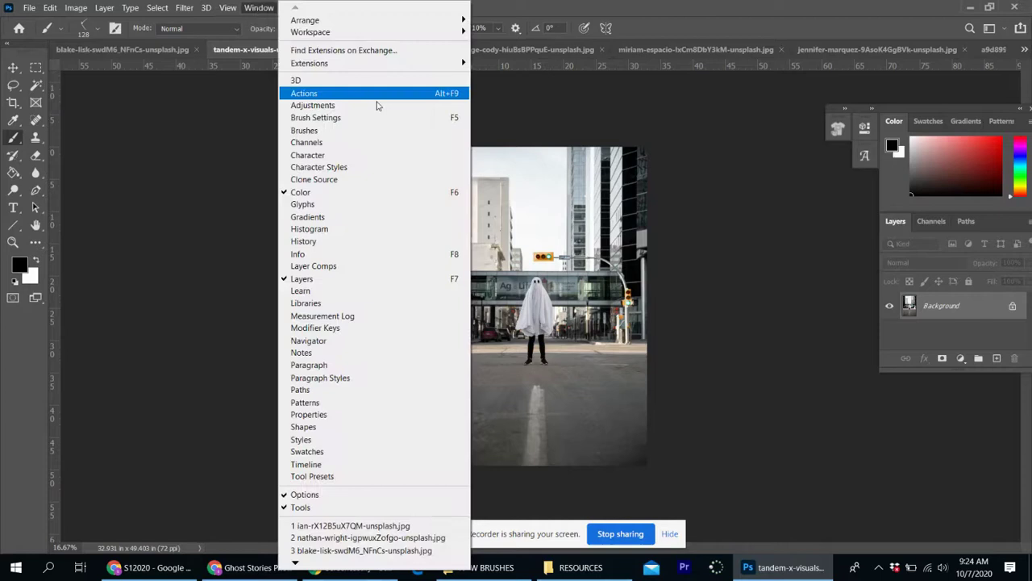
click(330, 93)
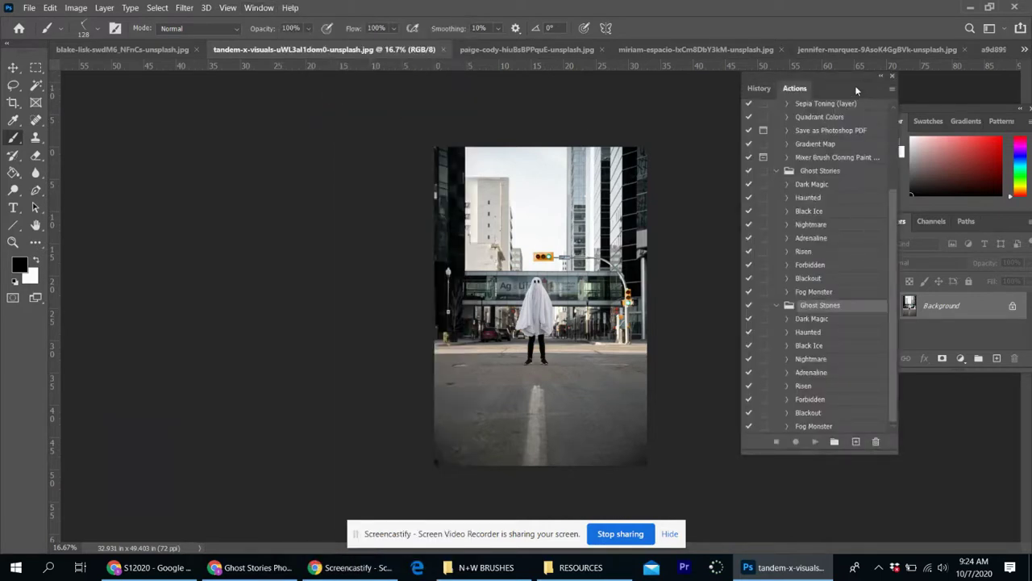
drag(839, 84, 742, 80)
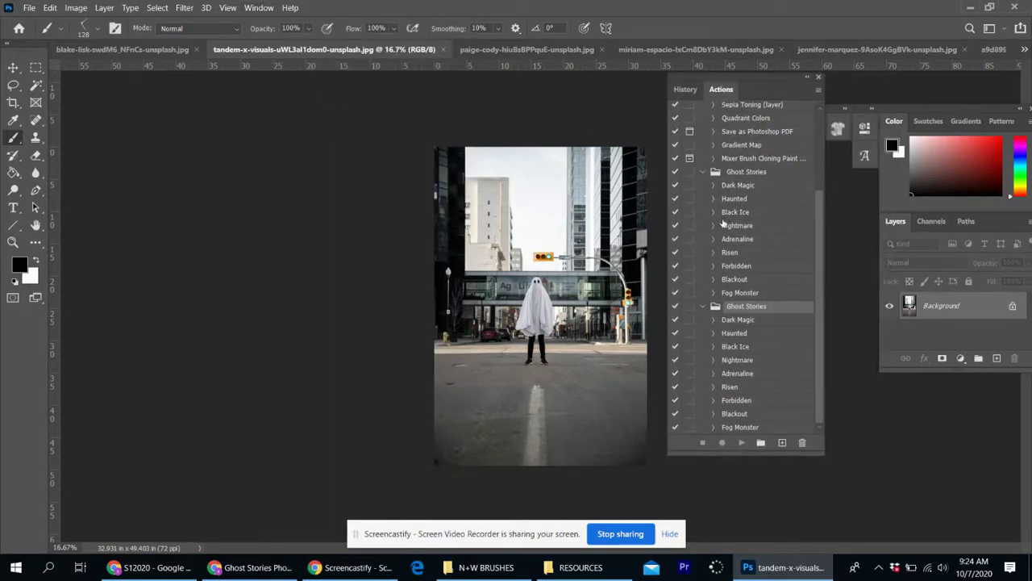
- Delete the duplicate Ghost Stories action set, keeping a single copy
click(740, 172)
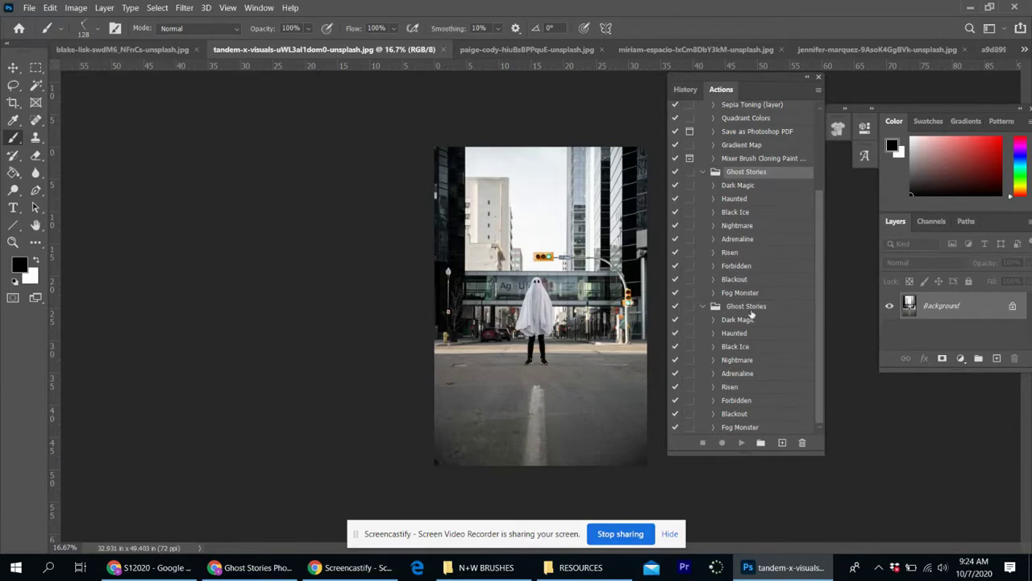
click(732, 308)
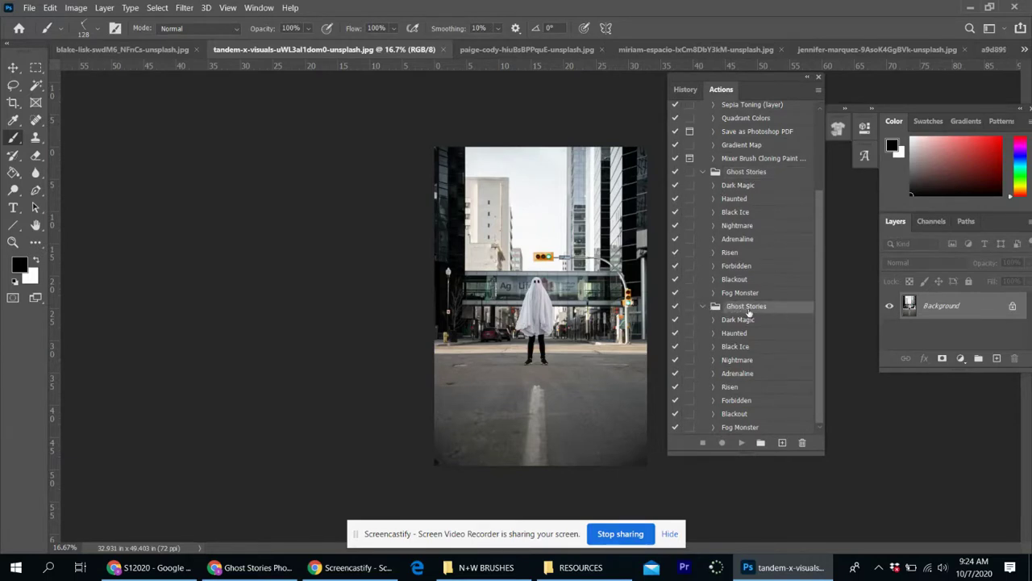
click(802, 443)
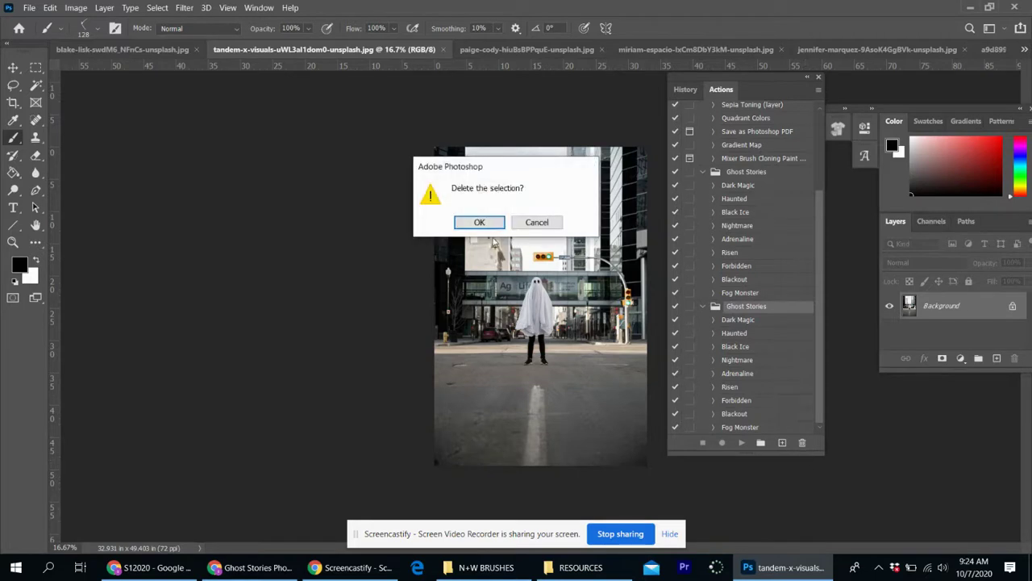
click(480, 223)
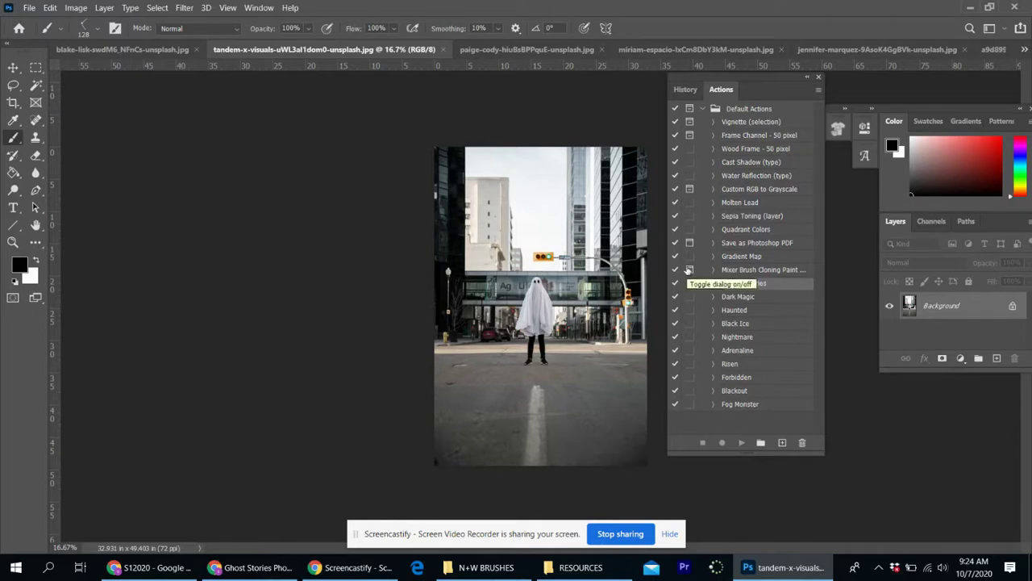
key(ctrl+plus)
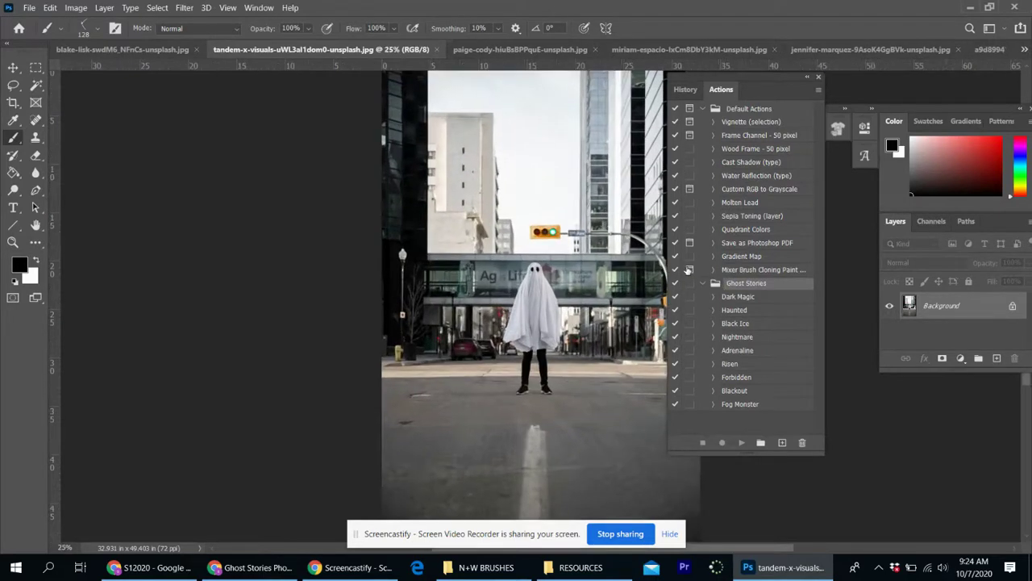
key(ctrl+minus)
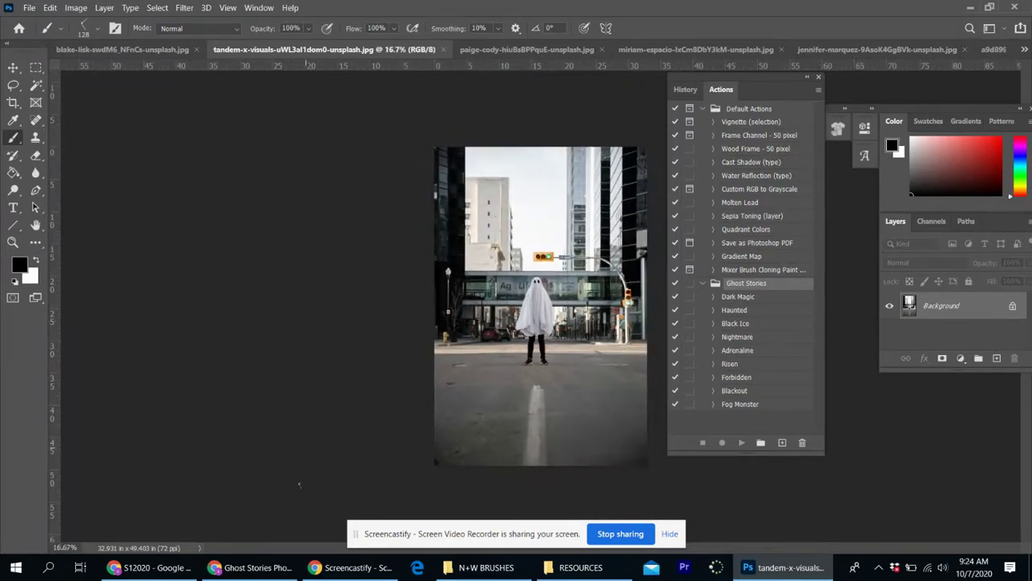
- Search Unsplash for 'scary portraits' and download the black-and-white face-painted portrait
click(250, 567)
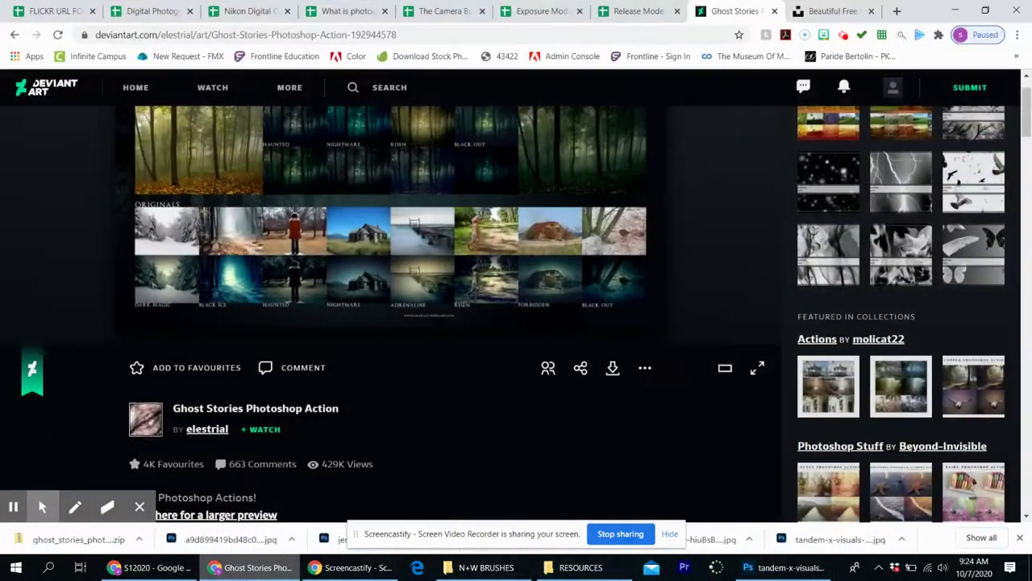
click(809, 8)
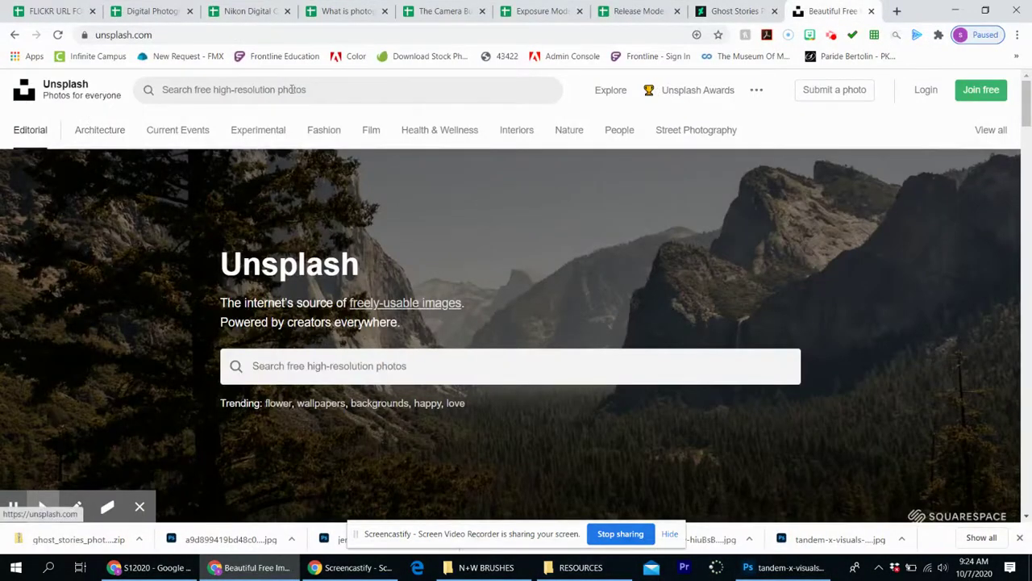
click(237, 91)
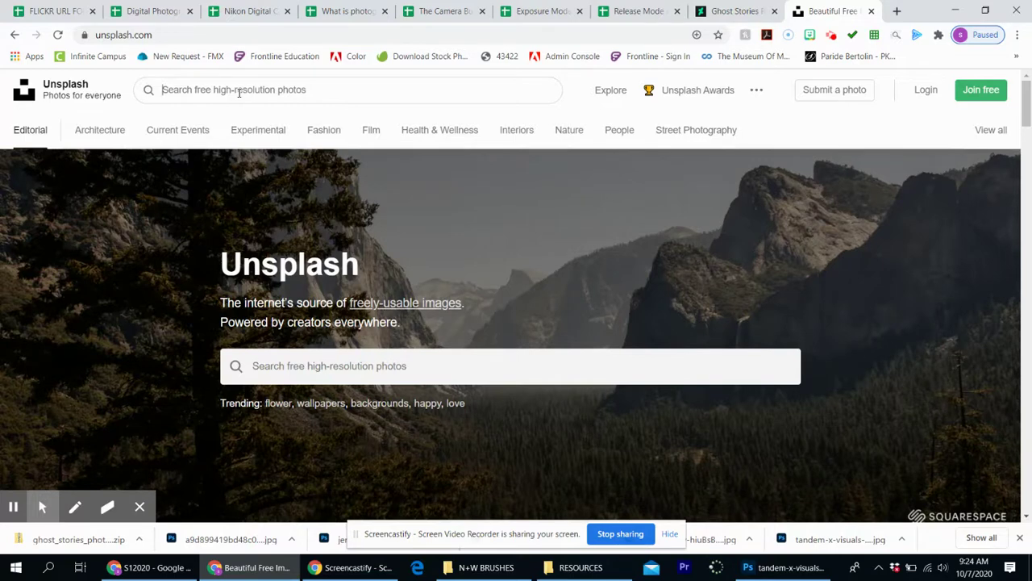
text(scary )
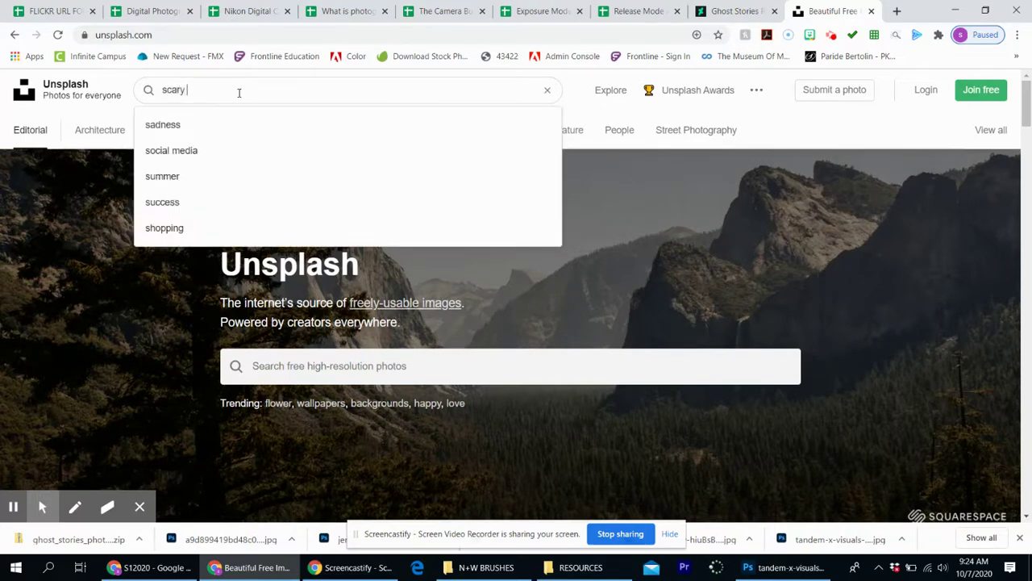
text(portraits)
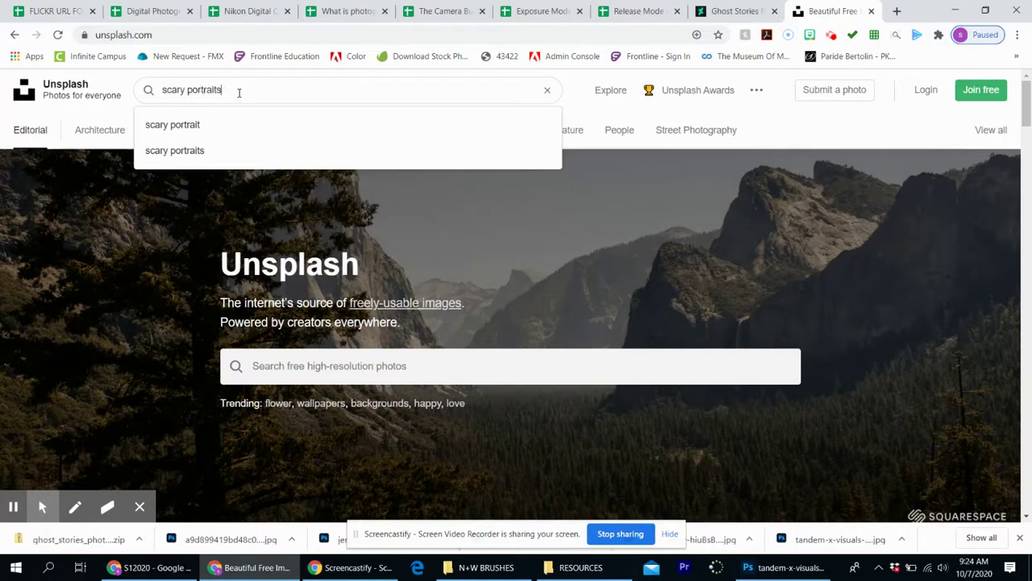
key(Return)
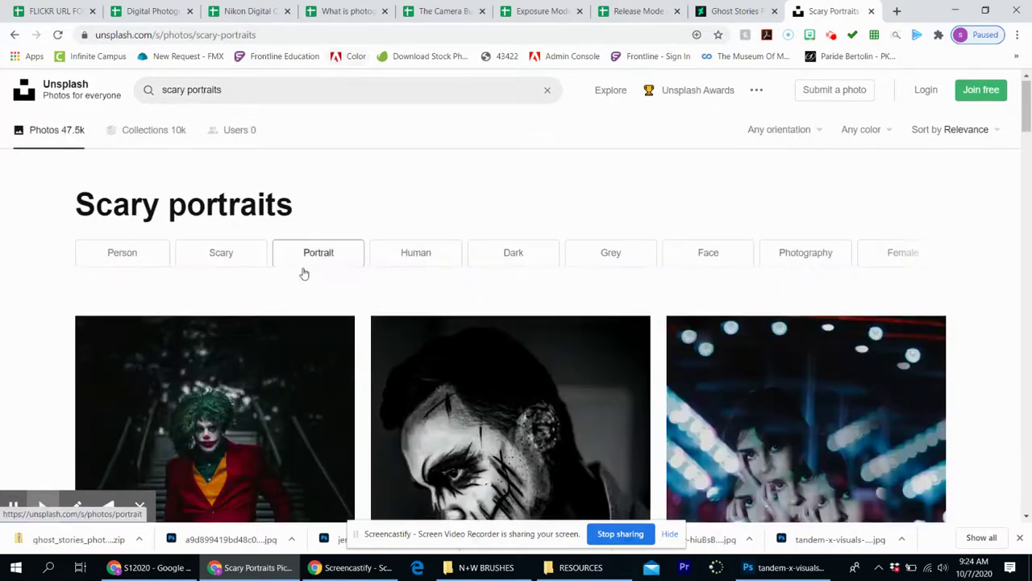
scroll(314, 242, down, 3)
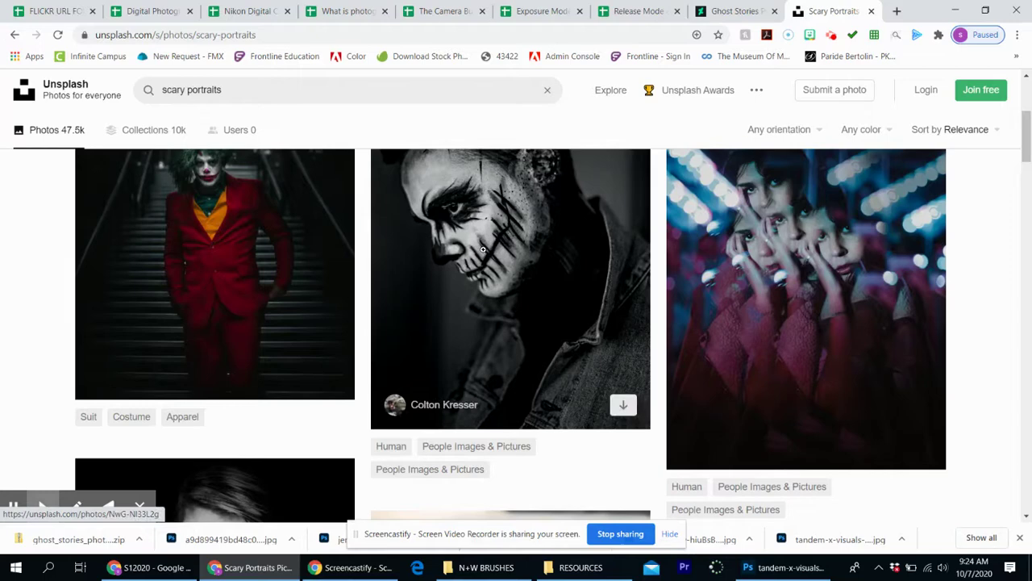
scroll(483, 250, up, 1)
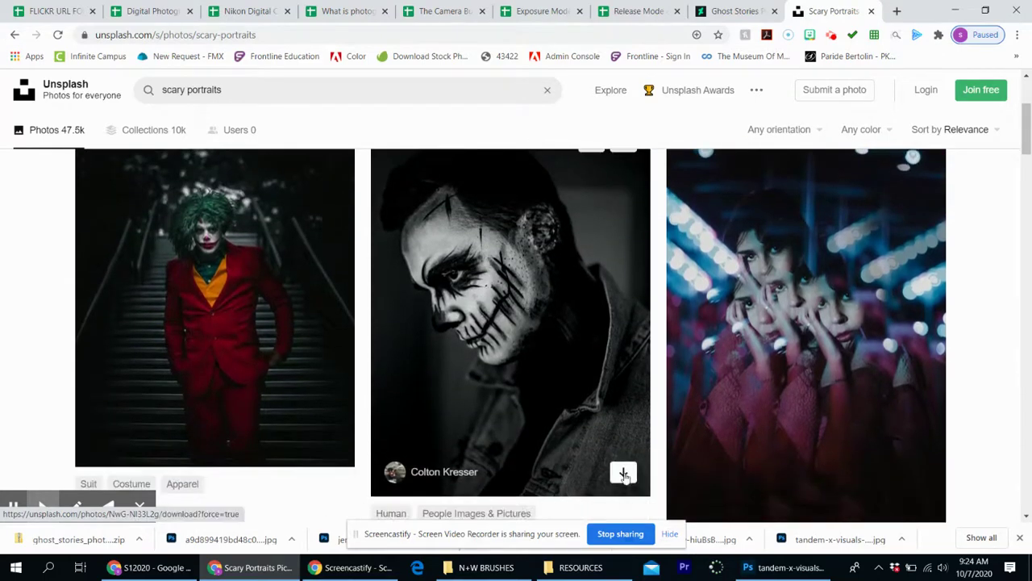
click(623, 473)
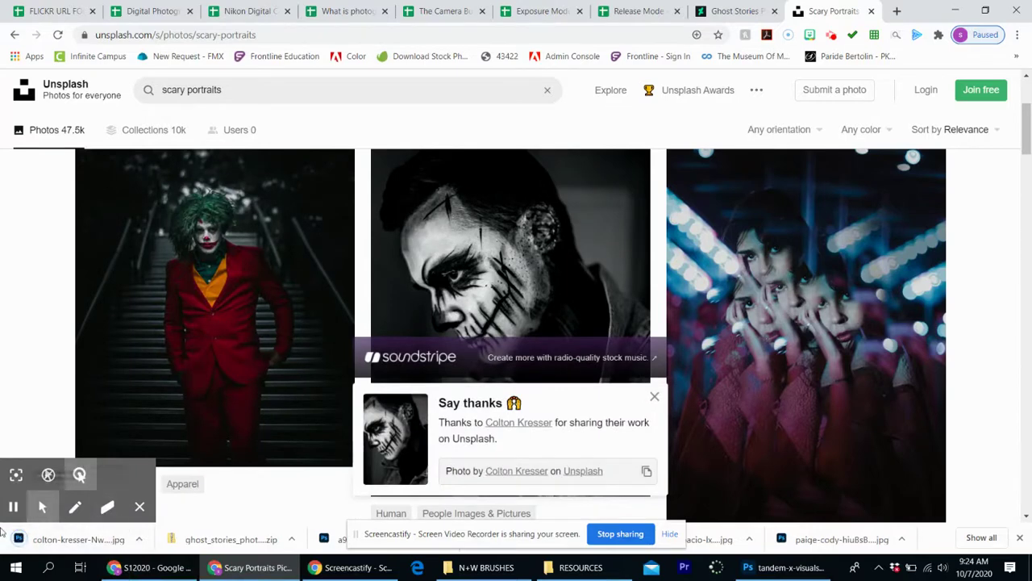
- Open the face-paint portrait, play the Dark Magic action, and enlarge the Layers panel
click(58, 538)
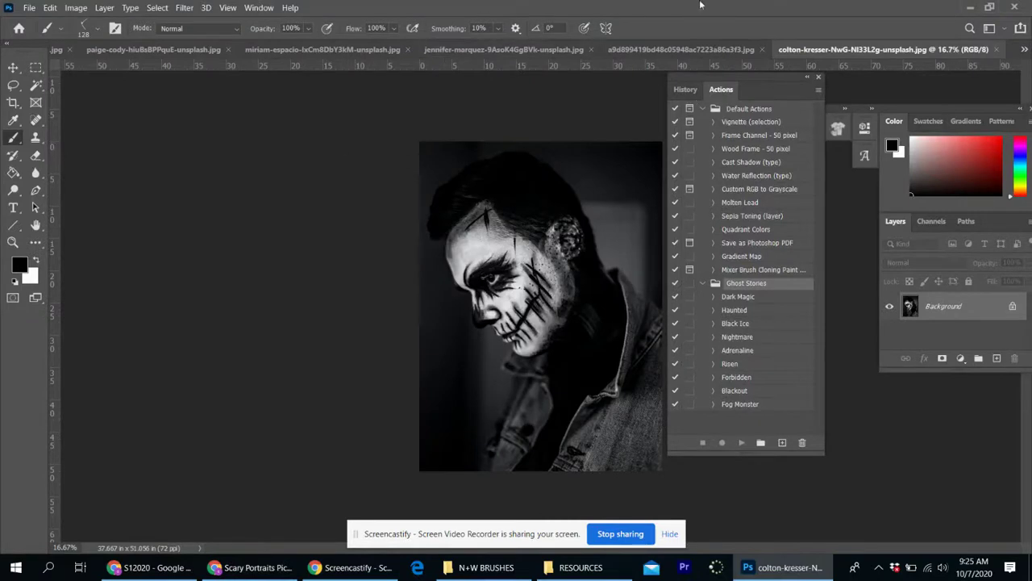
mouse_move(761, 77)
mouse_down()
mouse_move(787, 74)
mouse_move(777, 87)
mouse_up()
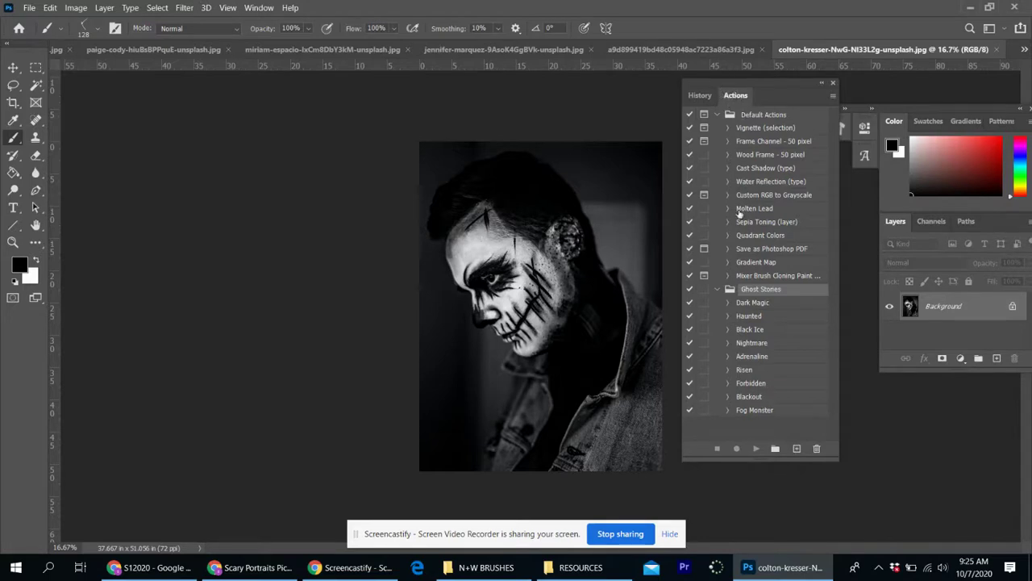
click(745, 303)
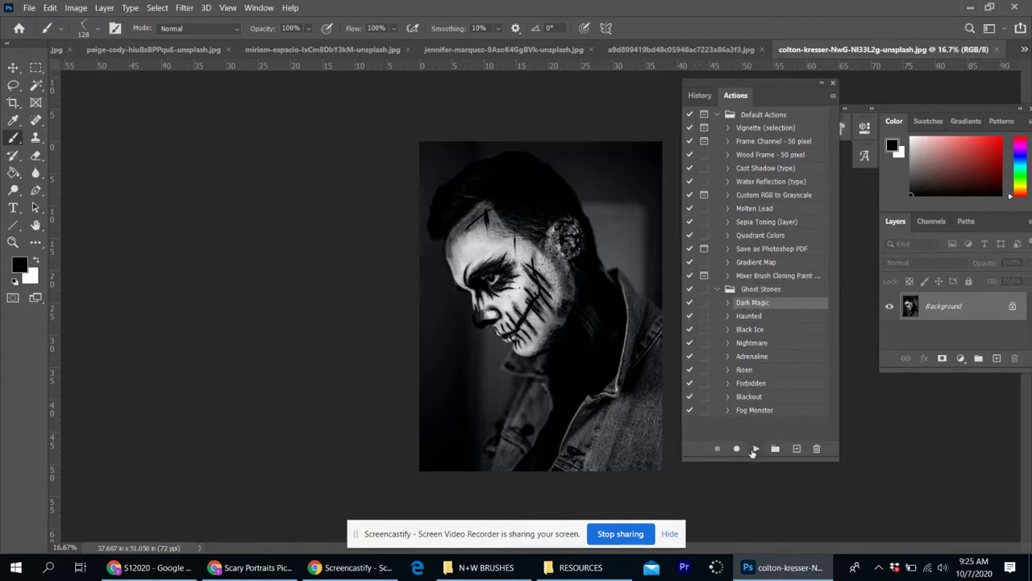
click(755, 450)
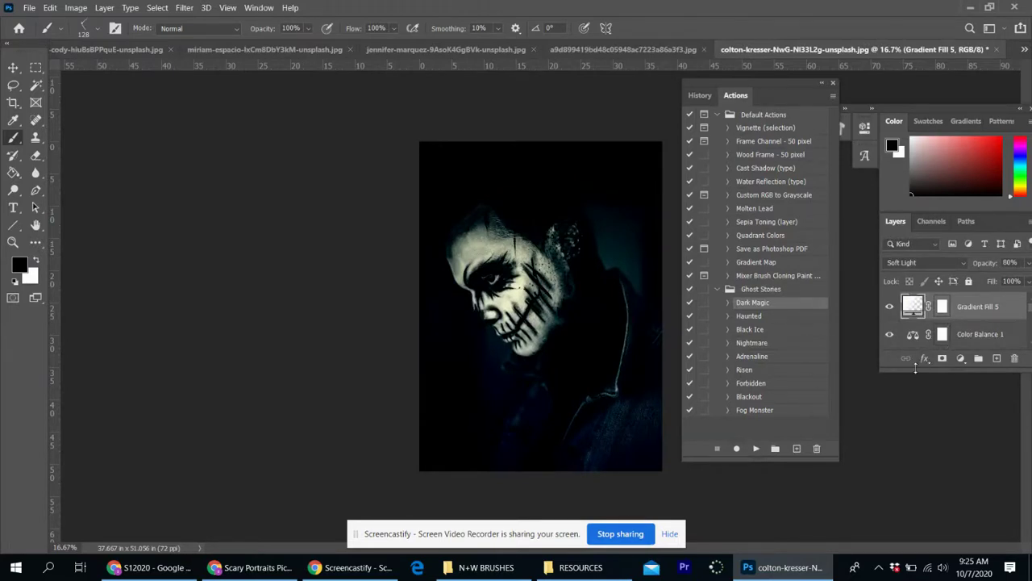
drag(914, 429, 904, 538)
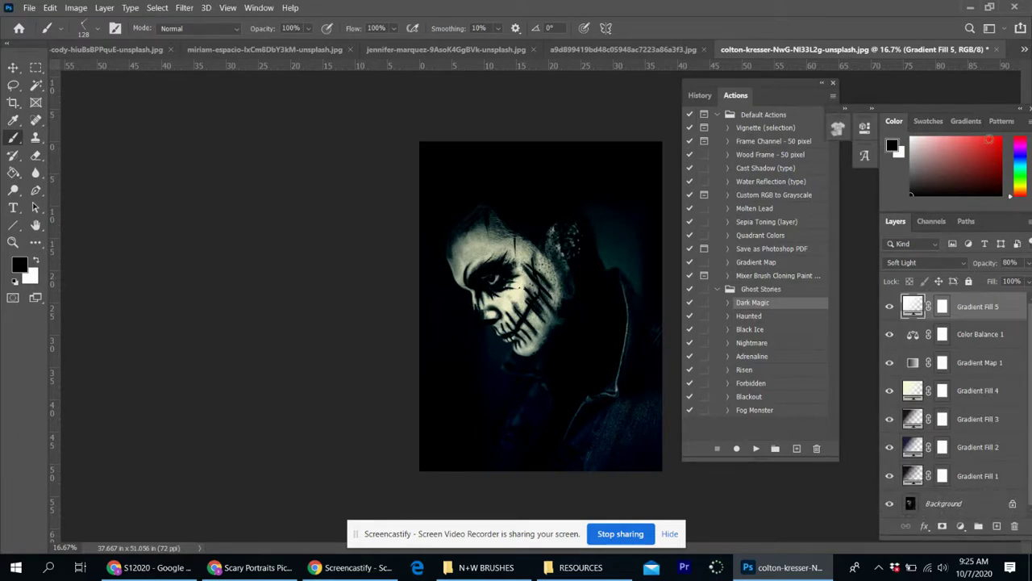
drag(968, 109, 955, 89)
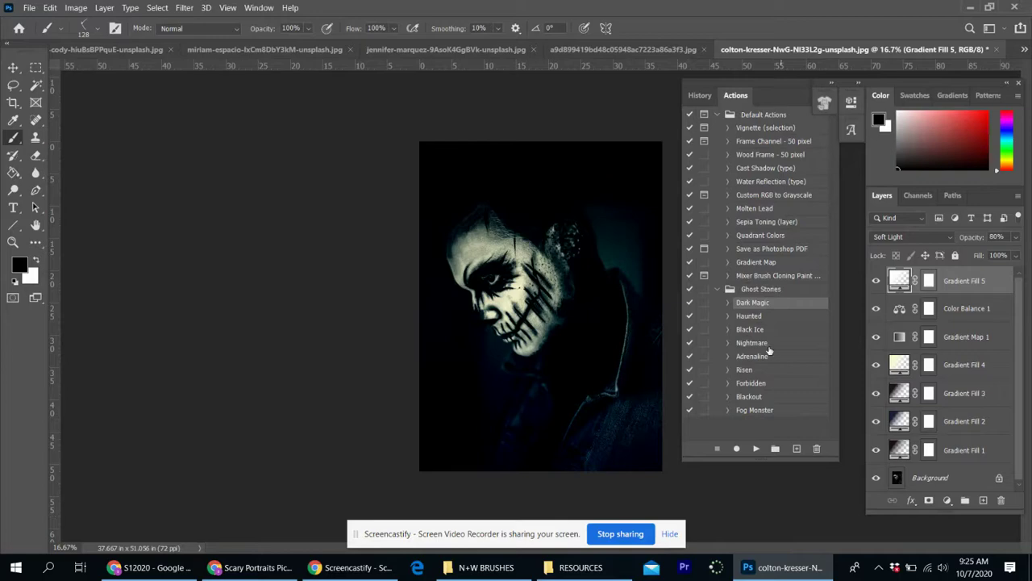
- Toggle the Layers panel off and on, then reset the workspace to Essentials
click(273, 11)
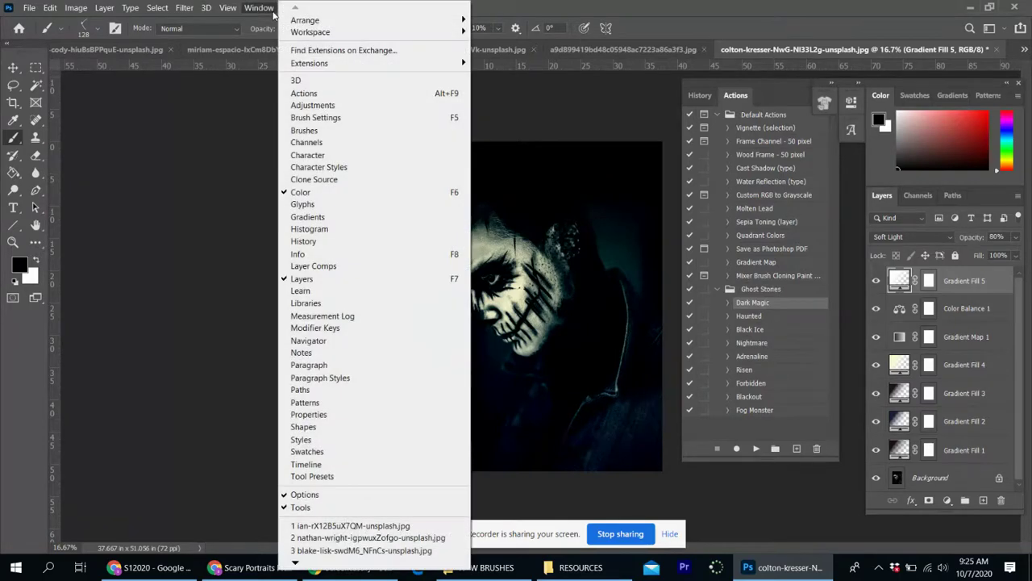
click(298, 279)
click(255, 9)
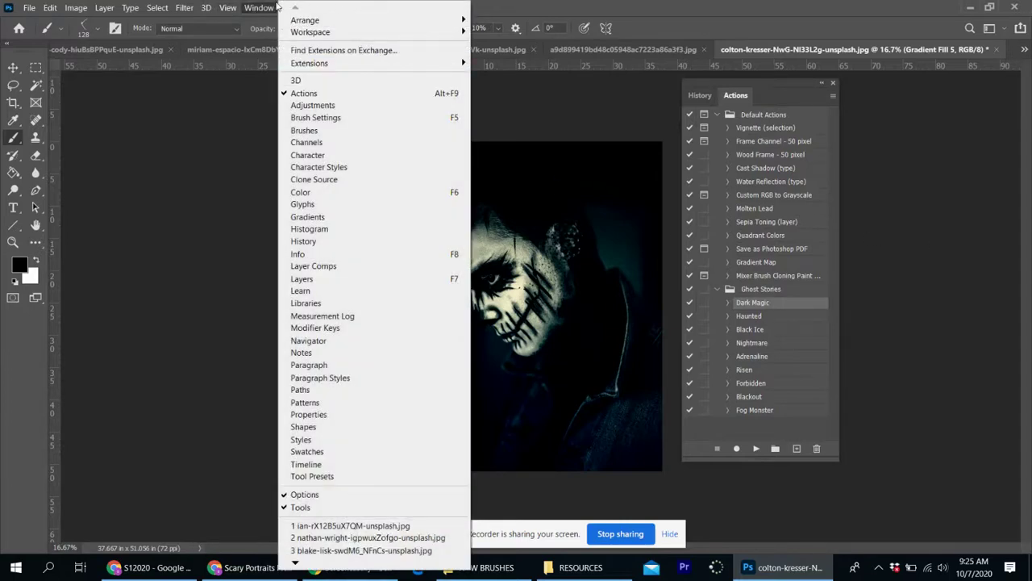
click(270, 7)
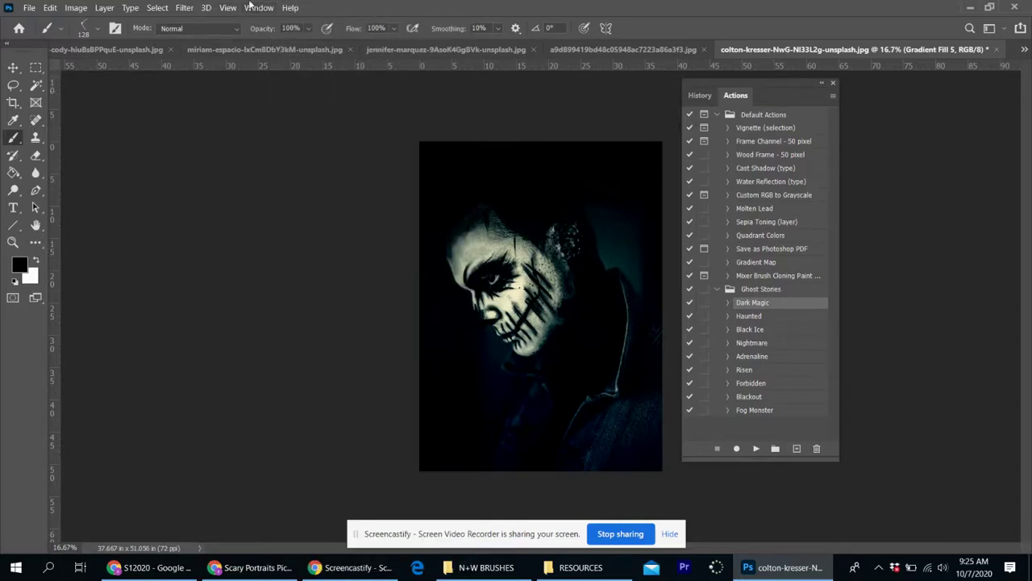
click(252, 7)
mouse_move(324, 32)
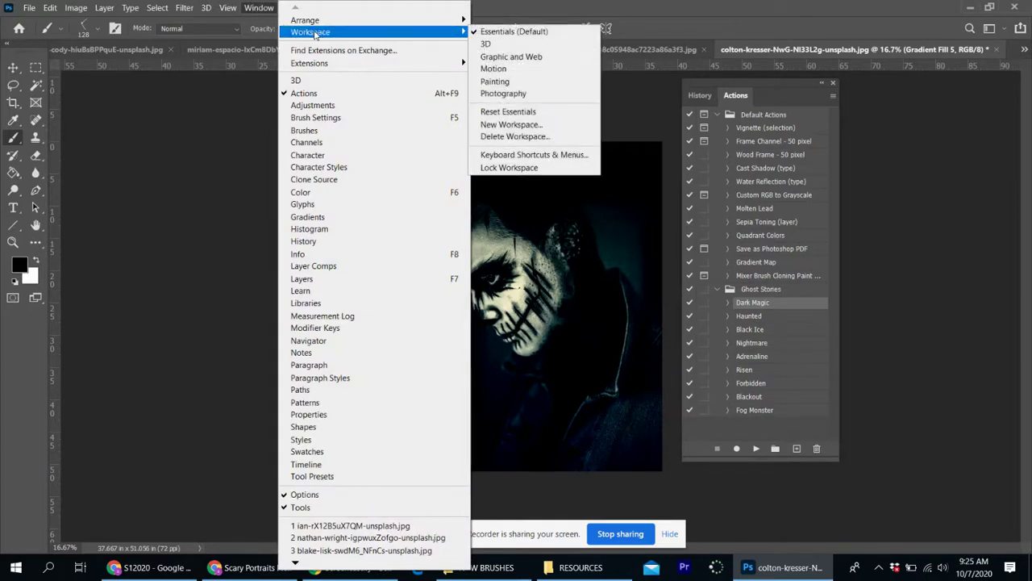
click(517, 112)
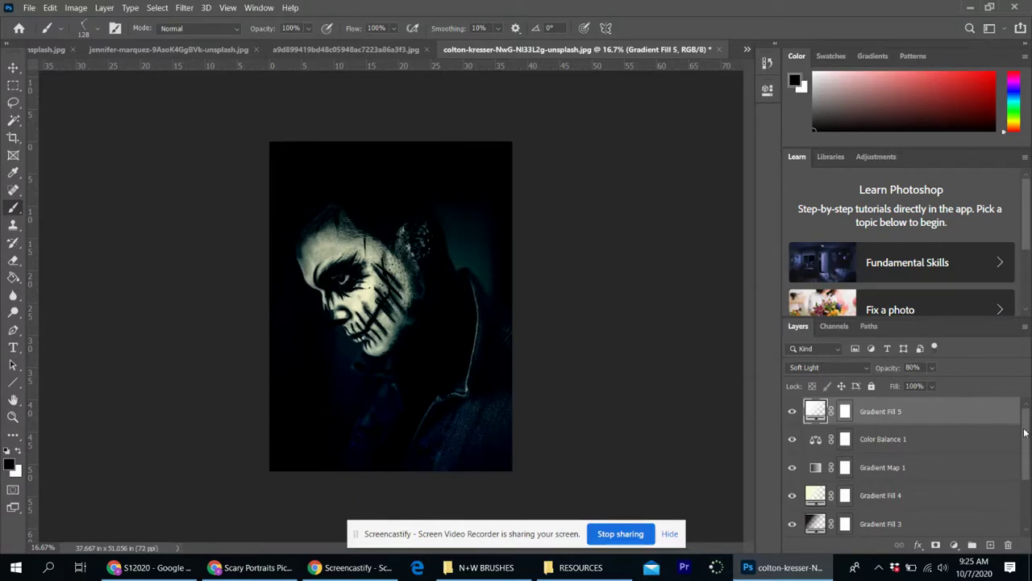
- Toggle Gradient Fill 5, Color Balance 1, Gradient Fill 4 and 3 to compare their effects
scroll(1024, 433, down, 3)
scroll(1024, 434, up, 3)
click(792, 412)
click(792, 441)
click(792, 440)
click(792, 440)
click(792, 495)
click(792, 496)
click(792, 523)
click(792, 524)
drag(1025, 475, 1026, 517)
- Hide Gradient Fill 2 and Gradient Fill 1, then select the Background layer
click(792, 465)
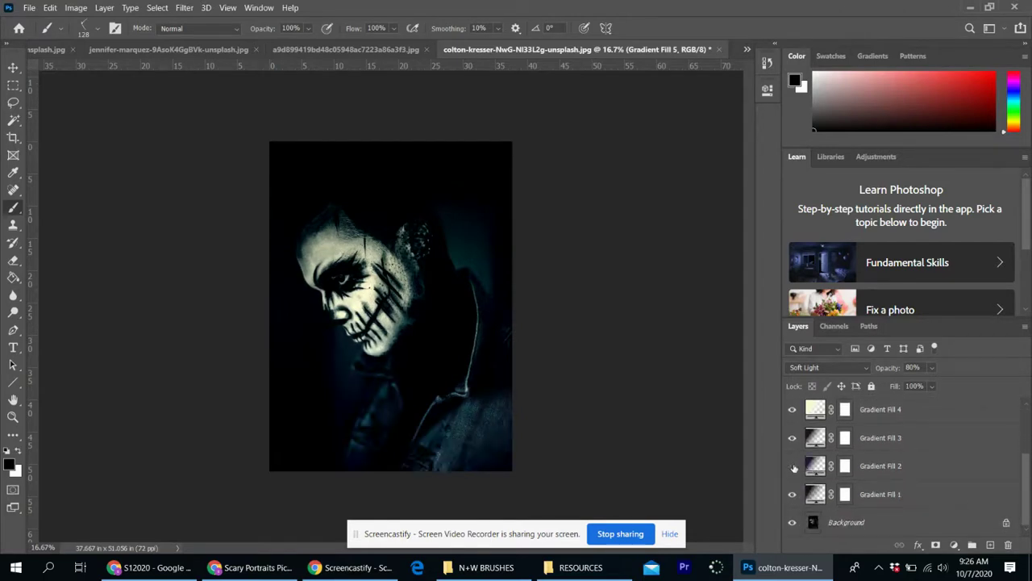
click(793, 497)
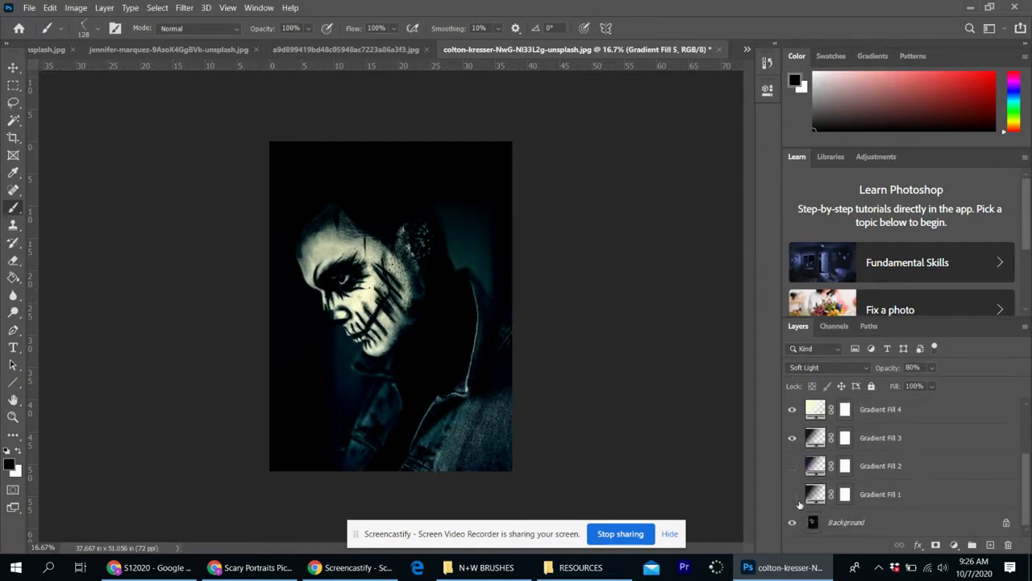
drag(1021, 498, 1020, 438)
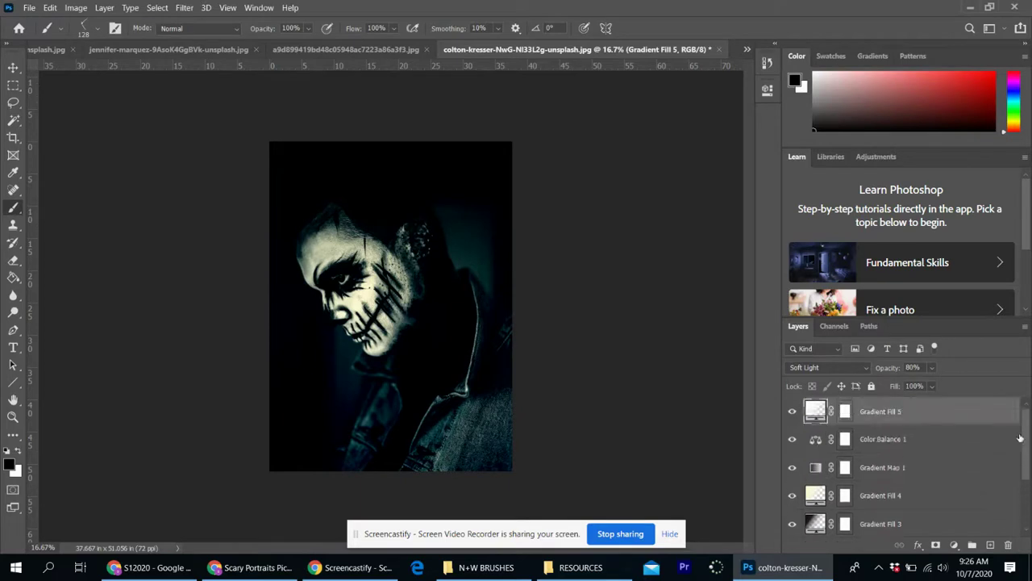
click(791, 412)
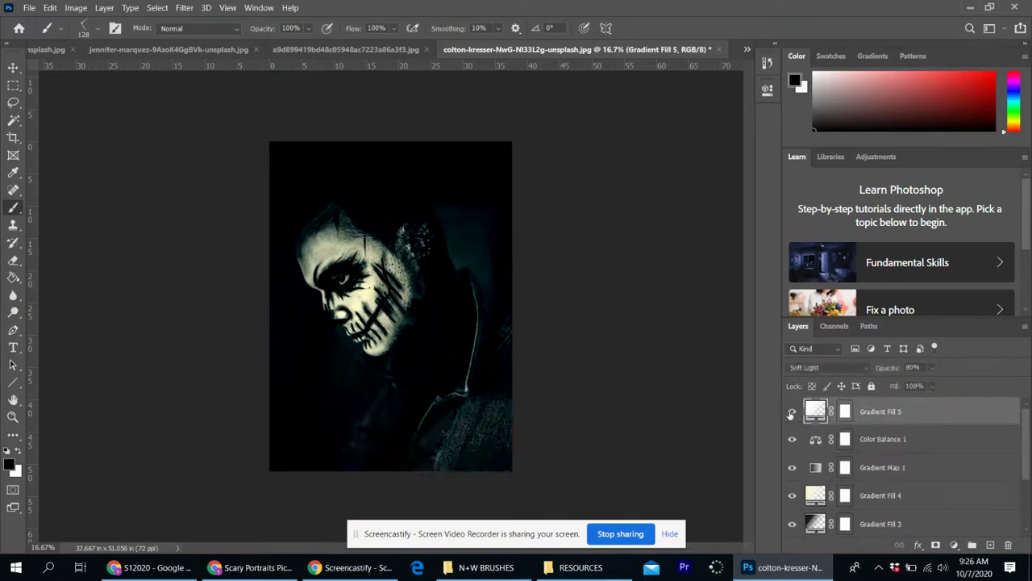
click(791, 412)
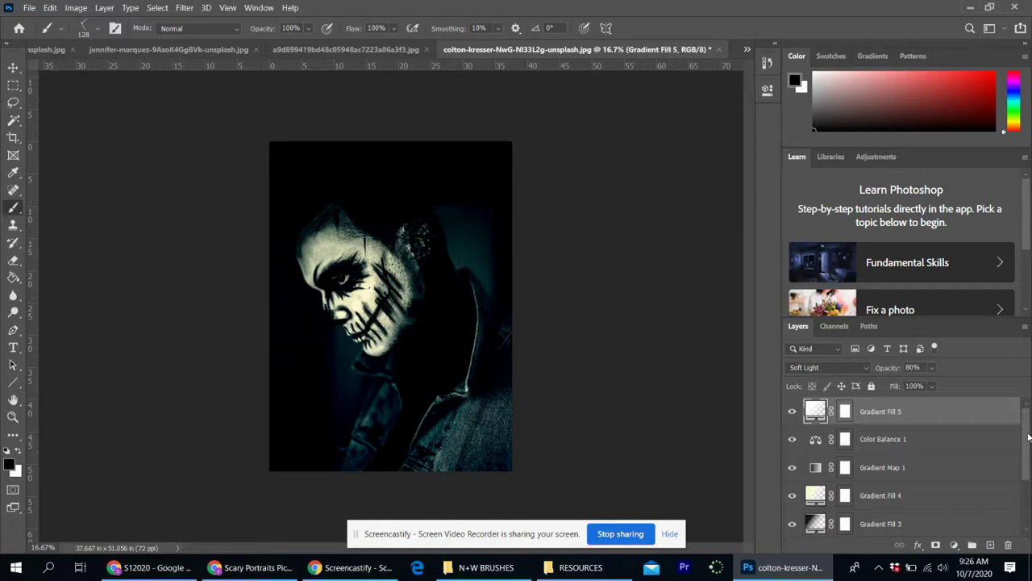
drag(1028, 436, 1026, 494)
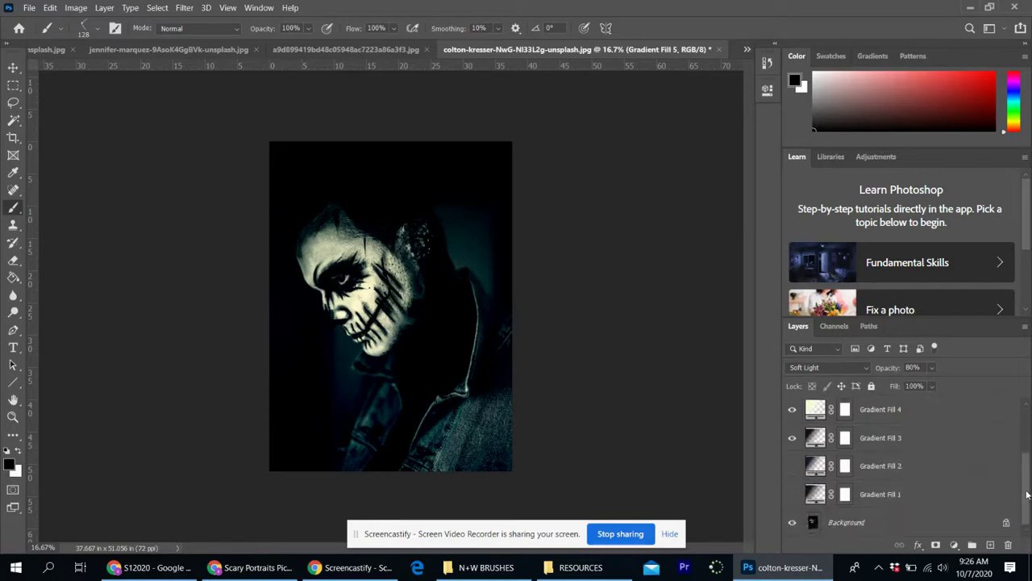
click(851, 524)
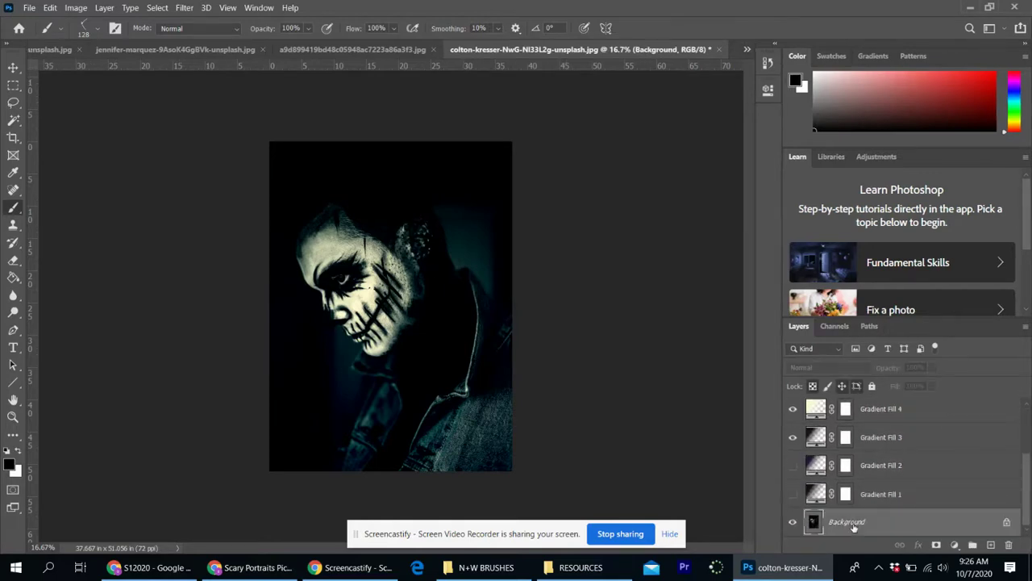
- Apply a Levels adjustment to the Background with midtones 1.36 and highlights 238
click(76, 8)
mouse_move(107, 40)
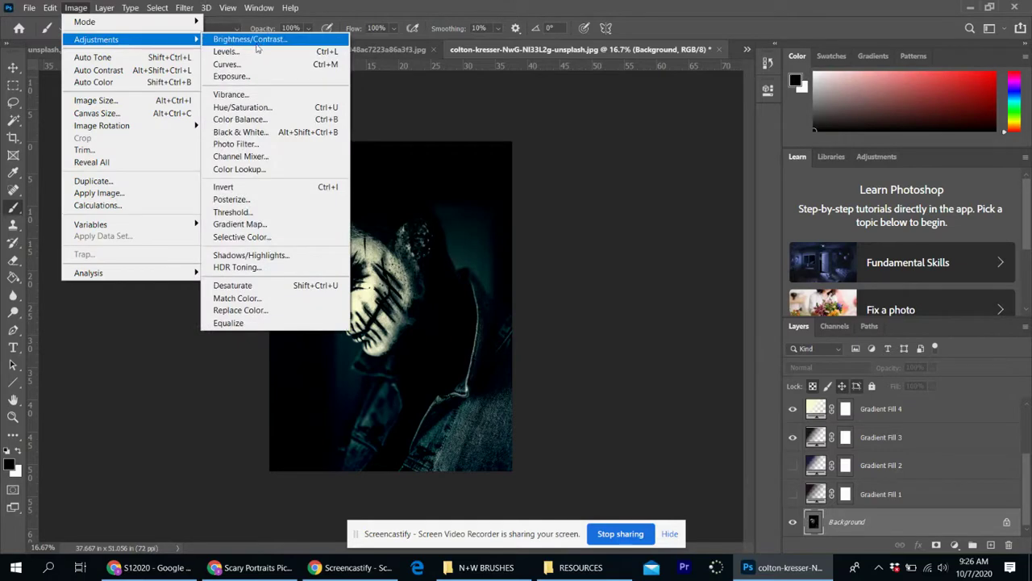
click(242, 51)
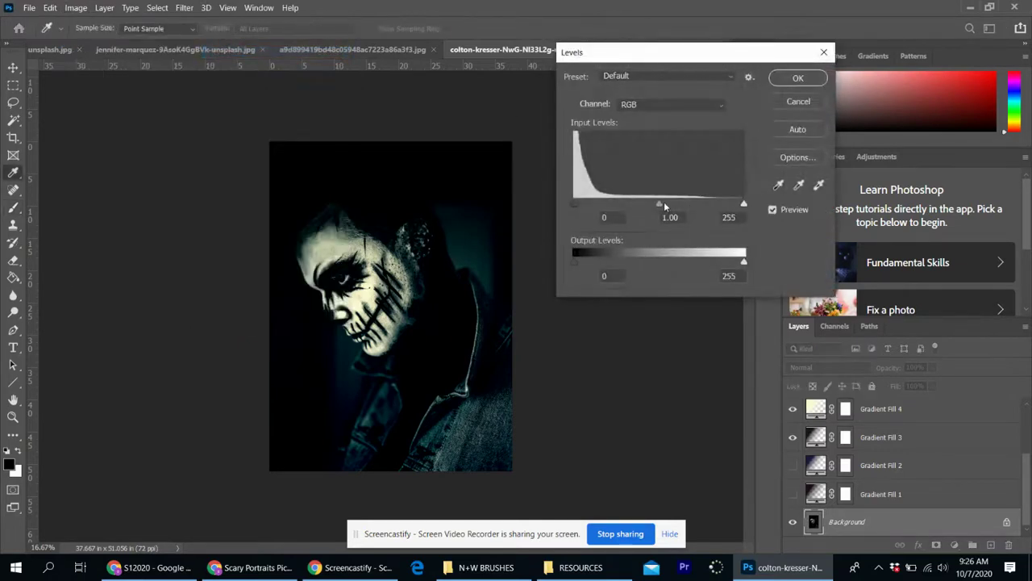
drag(663, 205, 641, 205)
drag(744, 205, 732, 205)
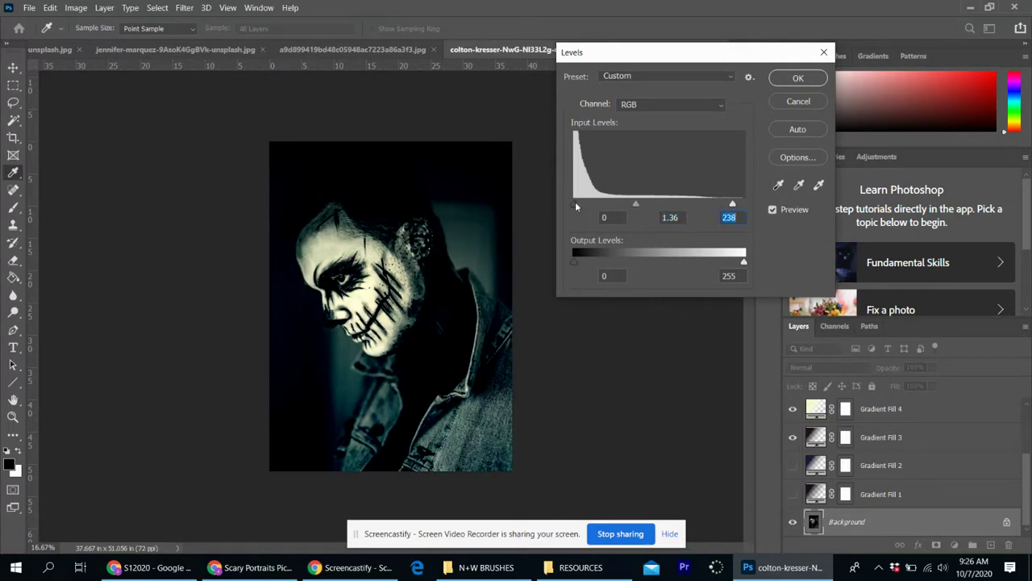
click(798, 78)
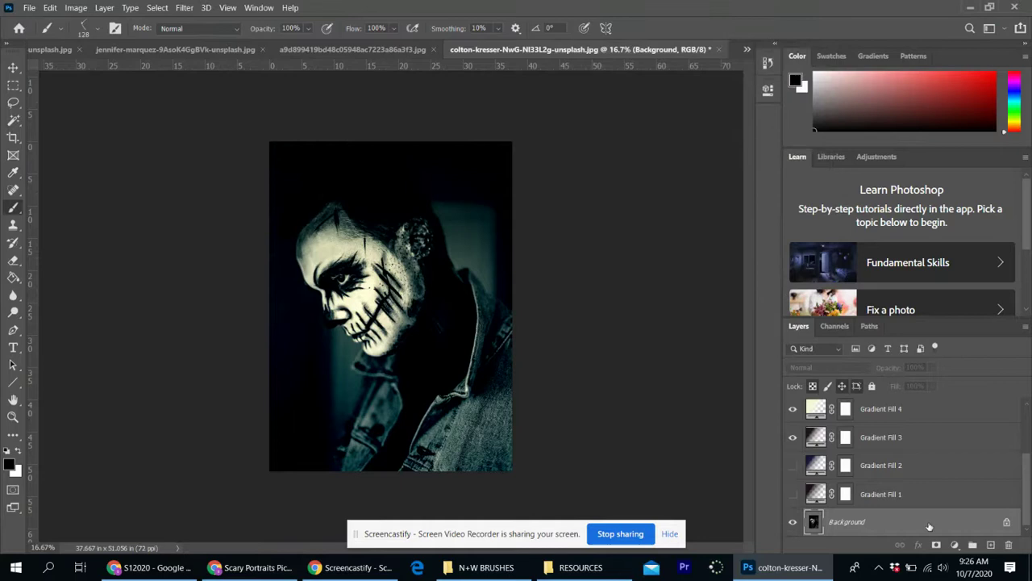
- Close the skull portrait without saving and show an enlarged Actions panel listing Ghost Stories
click(718, 49)
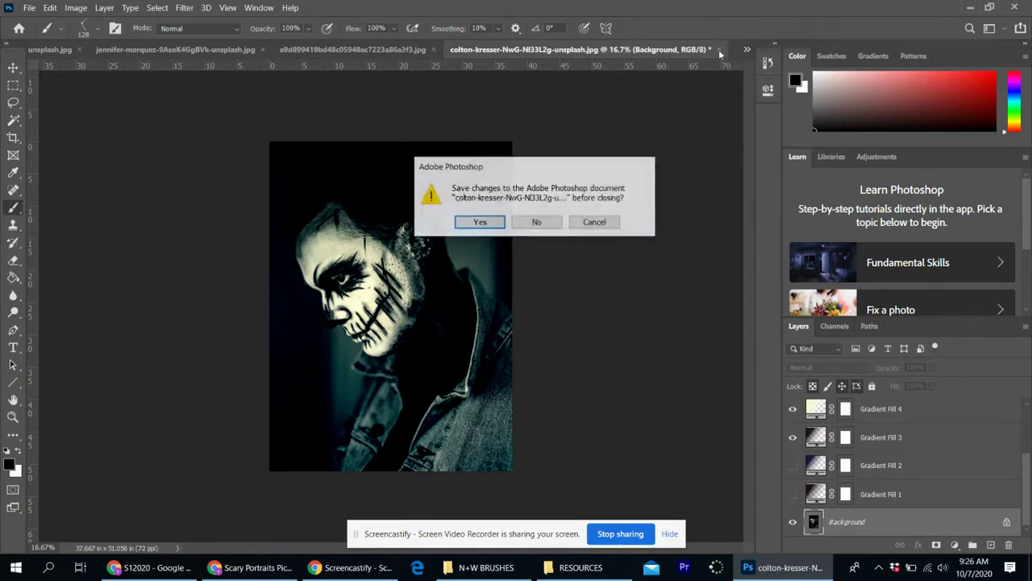
click(538, 223)
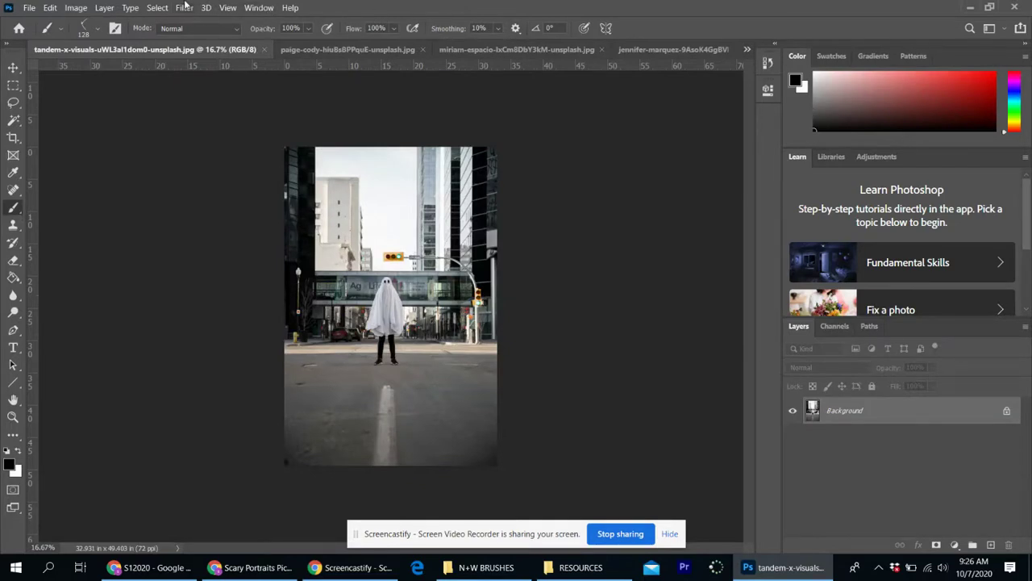
click(255, 9)
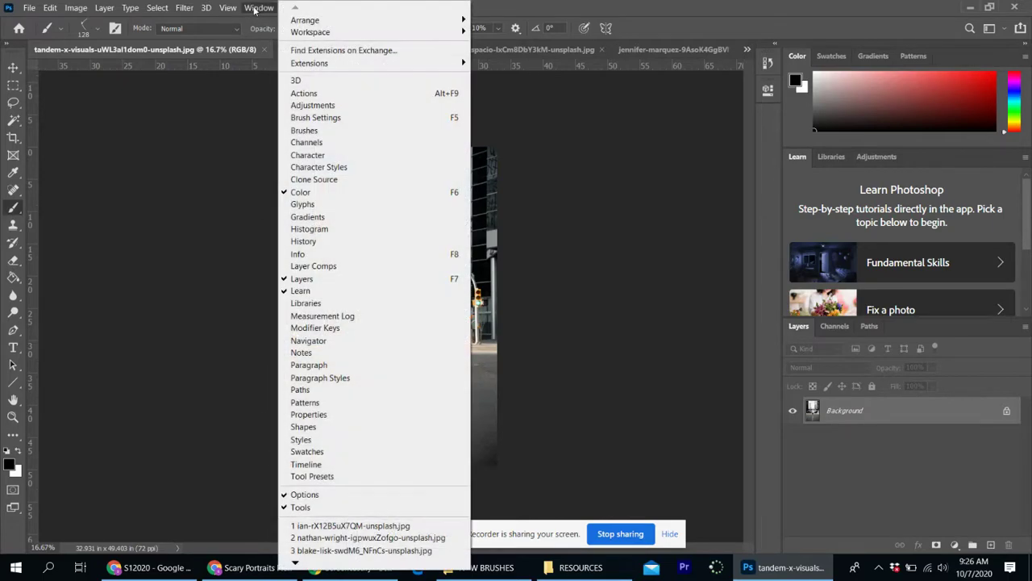
click(311, 93)
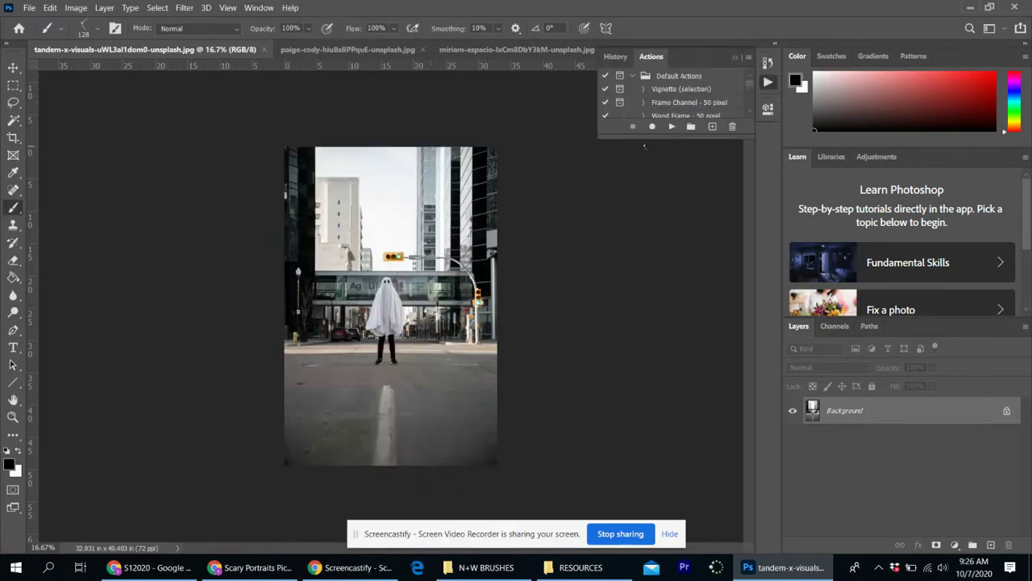
drag(634, 136, 652, 368)
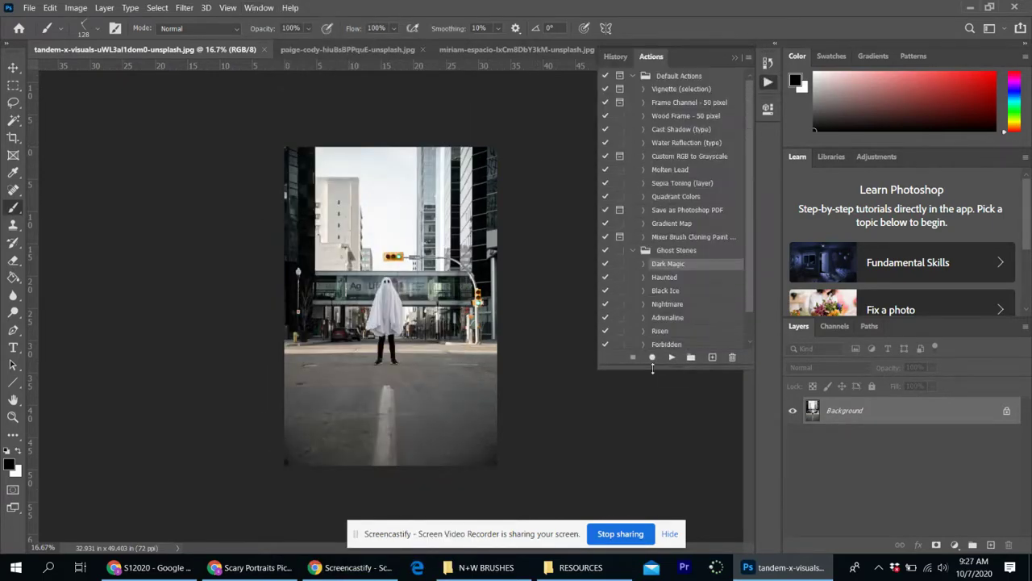
- Play the Haunted action on the ghost photo and hide its Color Balance 1 layer
click(663, 279)
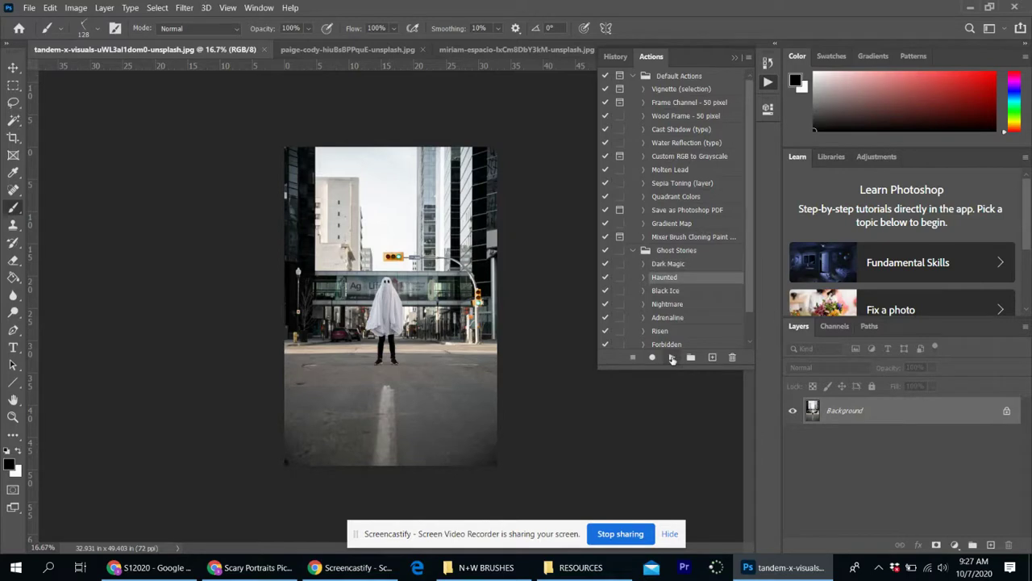
click(671, 357)
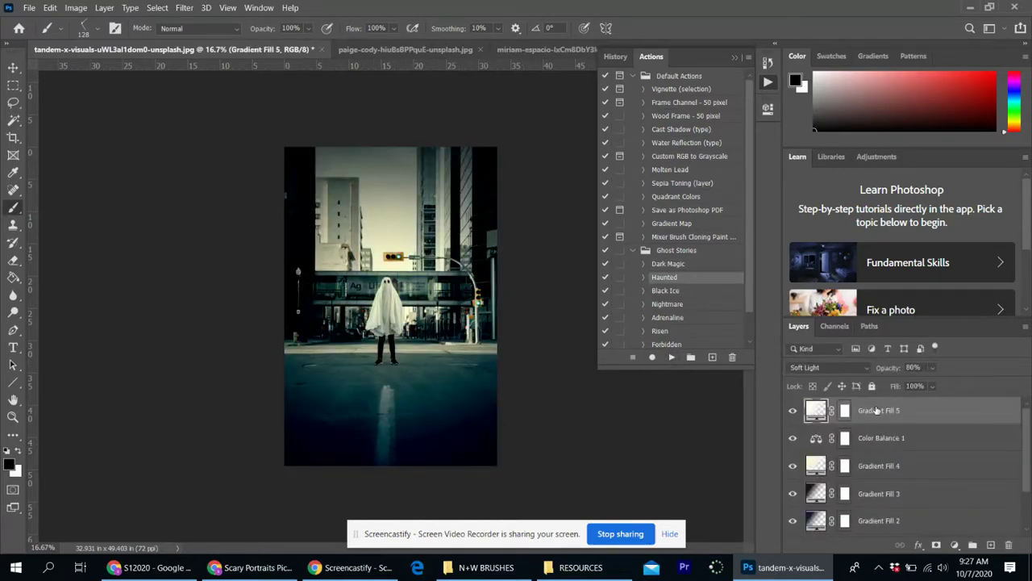
click(792, 410)
click(792, 410)
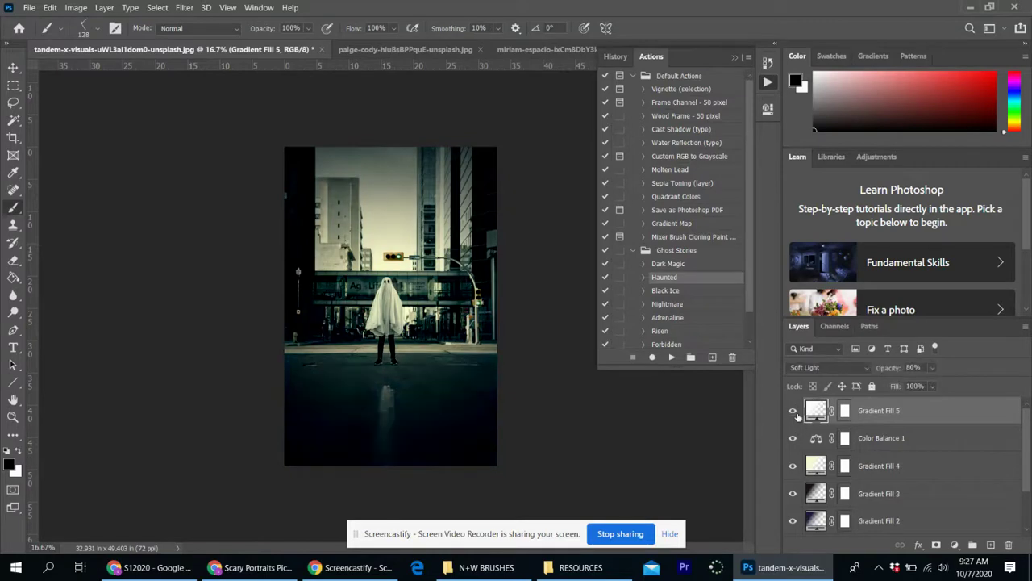
click(793, 438)
click(793, 438)
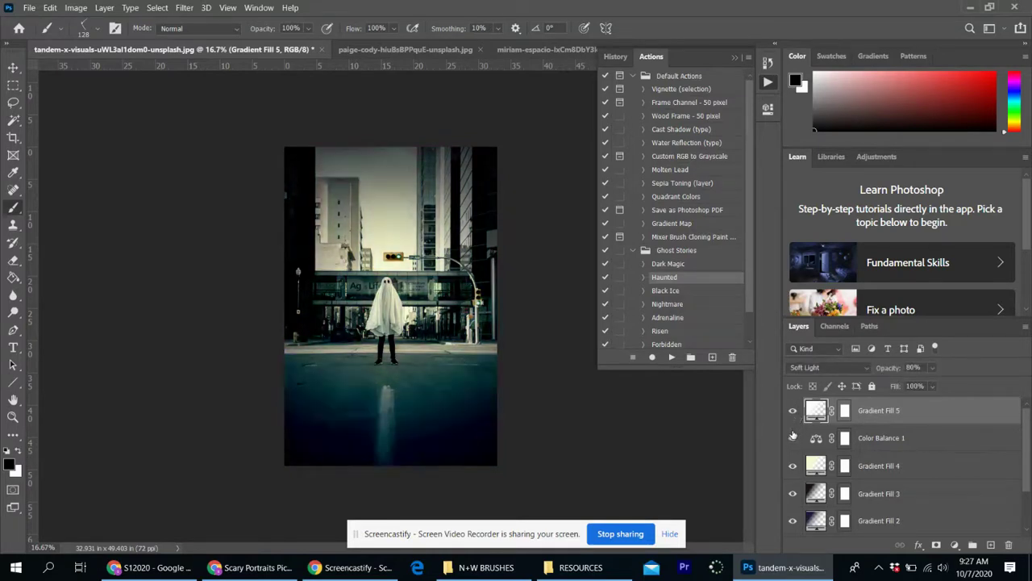
click(793, 438)
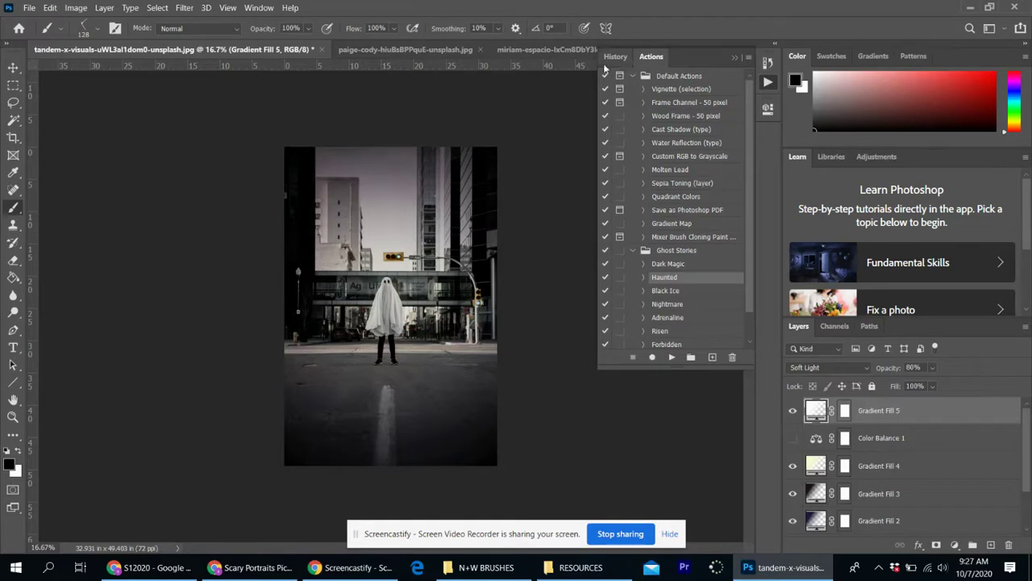
- Revert the street photo to its original opened snapshot in History
click(617, 57)
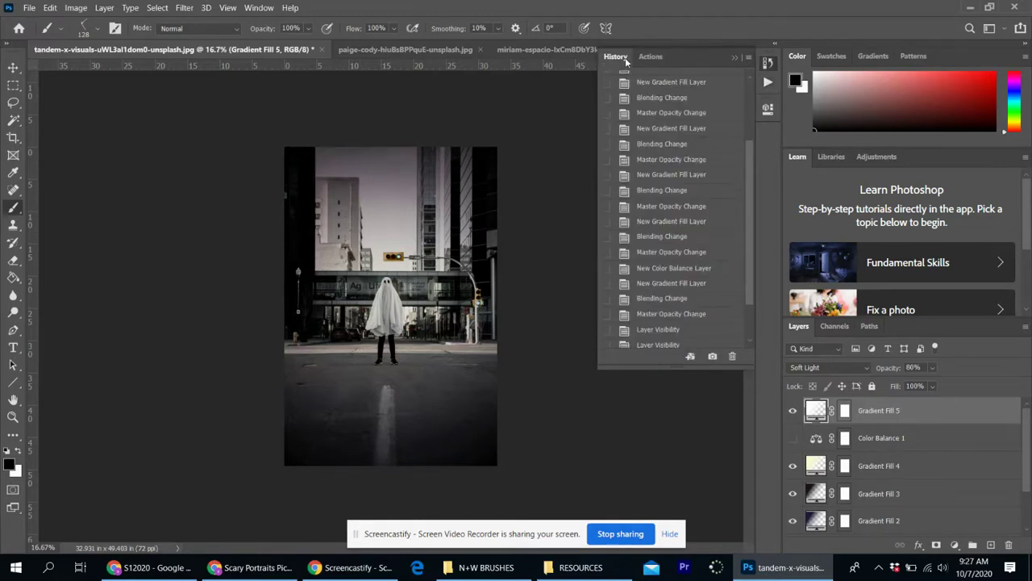
drag(748, 228, 740, 145)
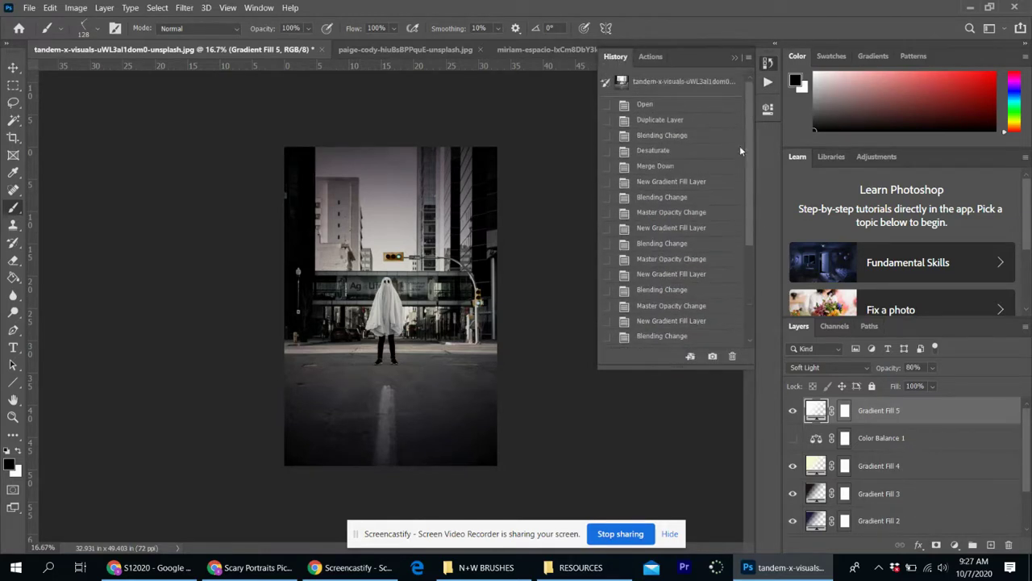
click(654, 87)
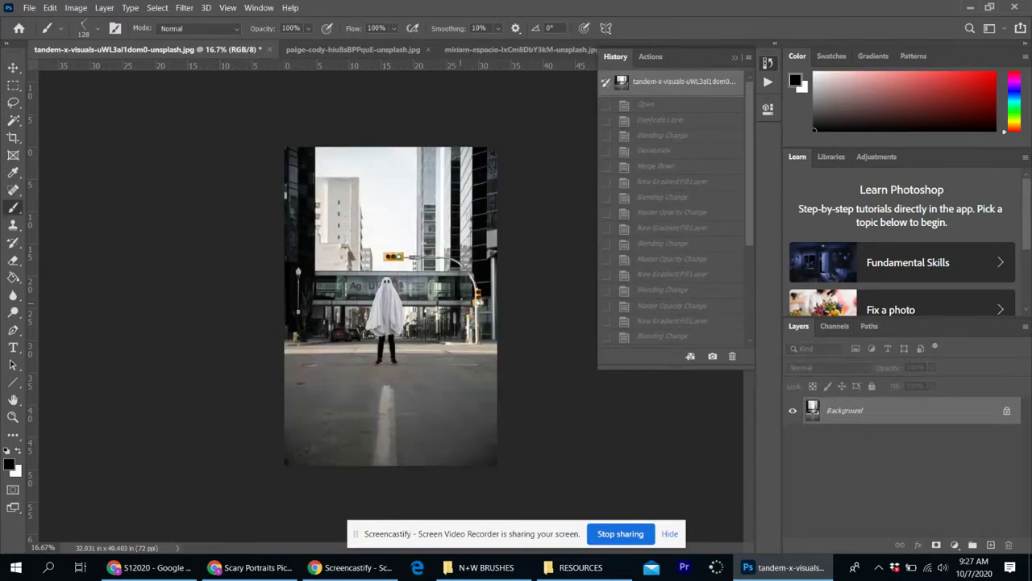
- Play the Black Ice action, then revert to the original snapshot again
click(652, 58)
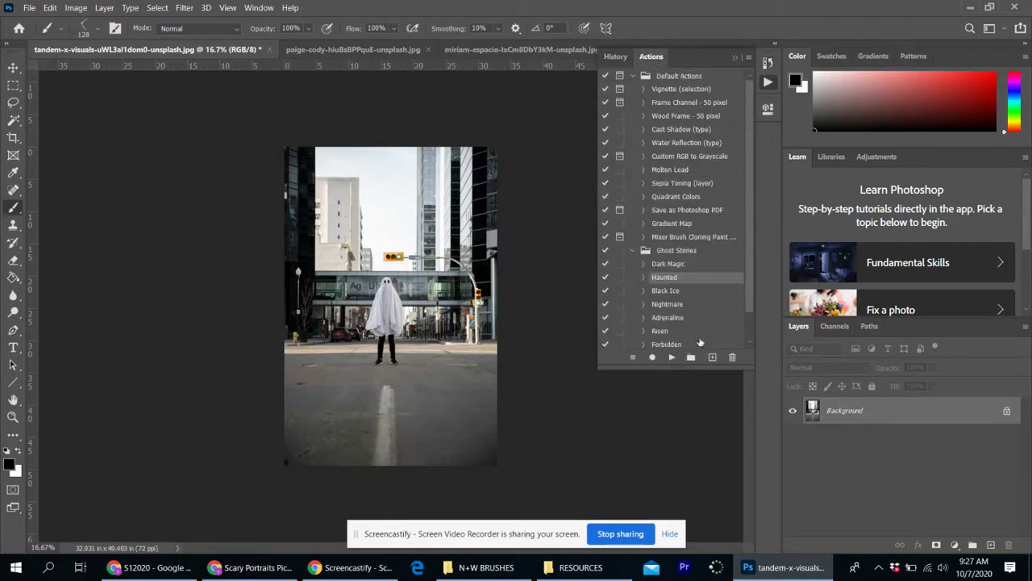
click(663, 291)
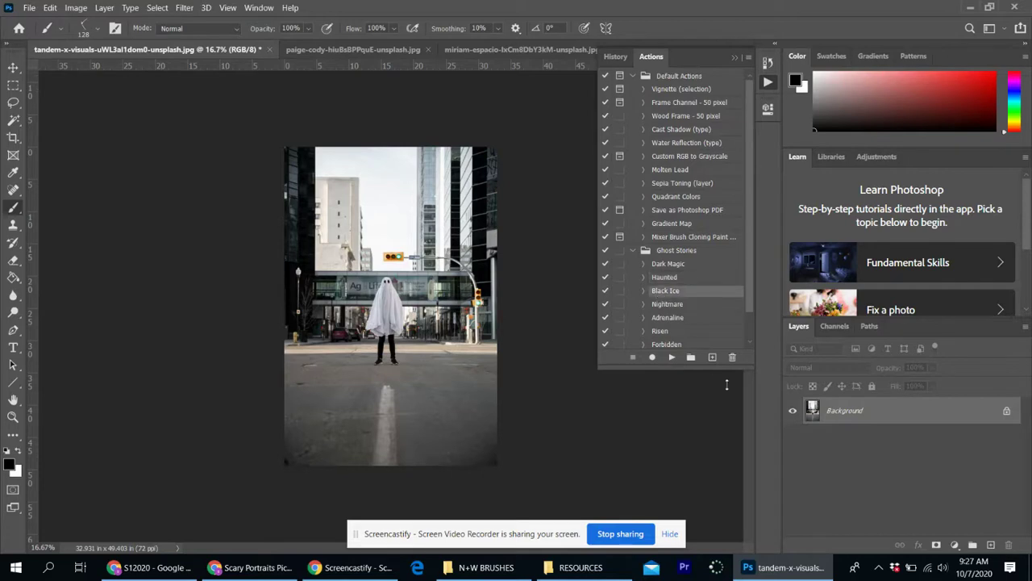
click(671, 357)
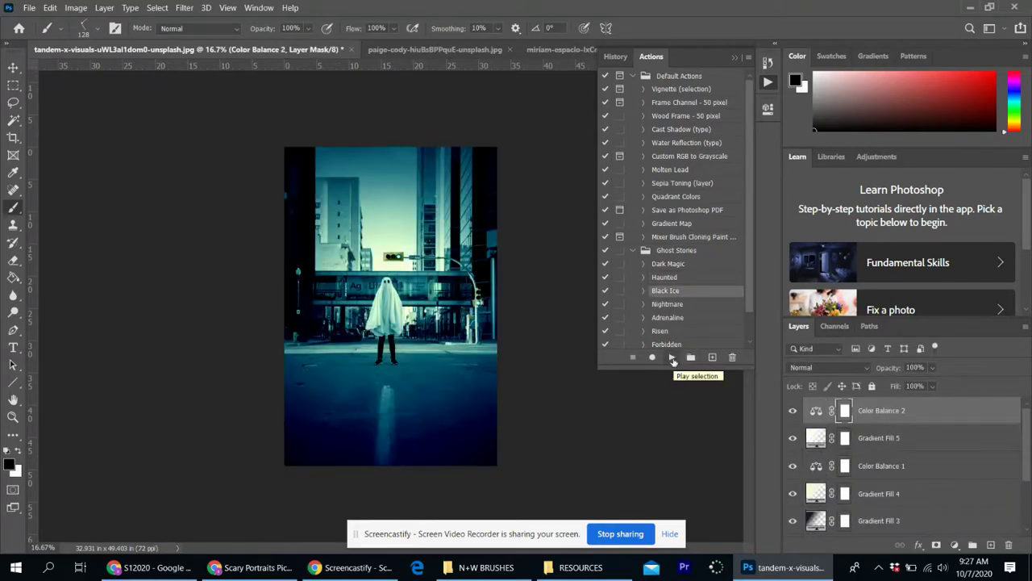
click(616, 57)
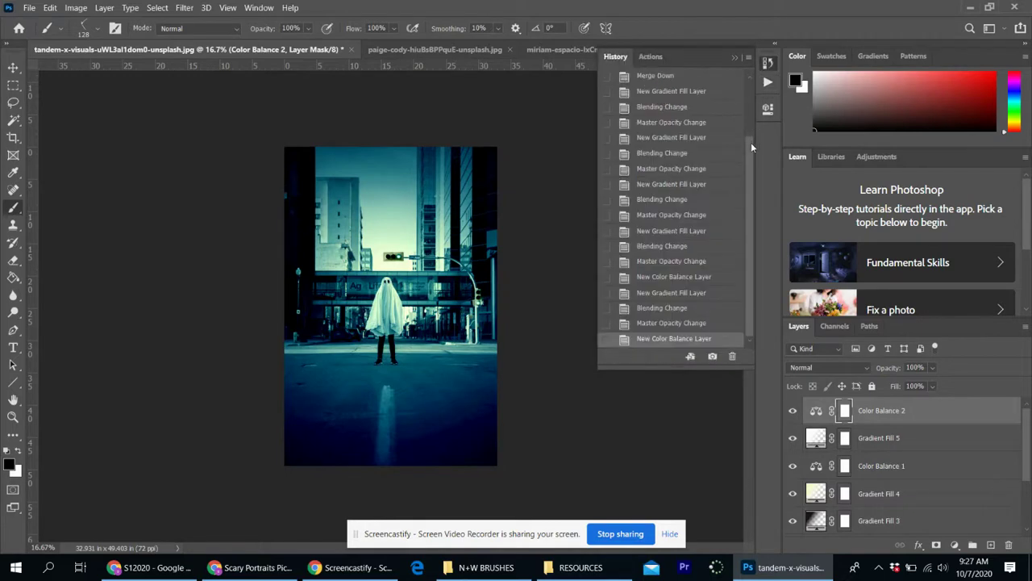
scroll(682, 162, up, 3)
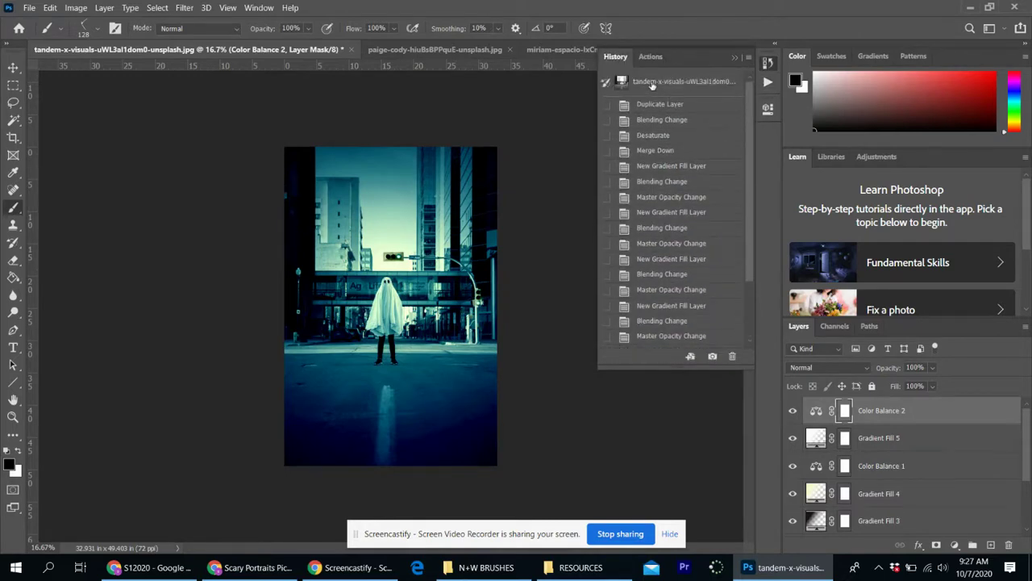
click(651, 83)
click(650, 56)
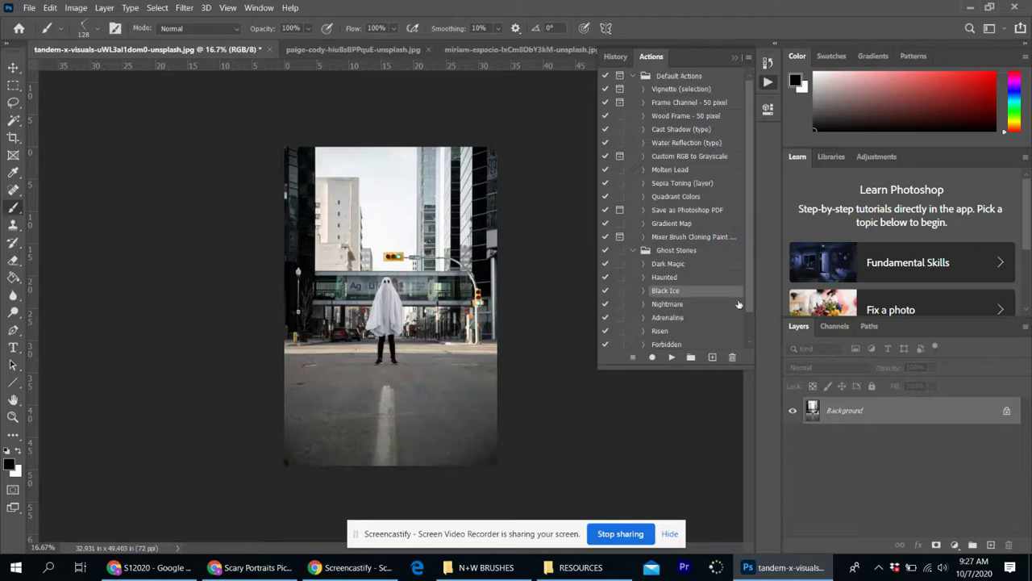
- Play Nightmare, then compare its Color Fill, Color Balance and Gradient Fill 4–5 layers, leaving Gradient Fill 5 hidden
click(656, 306)
click(671, 357)
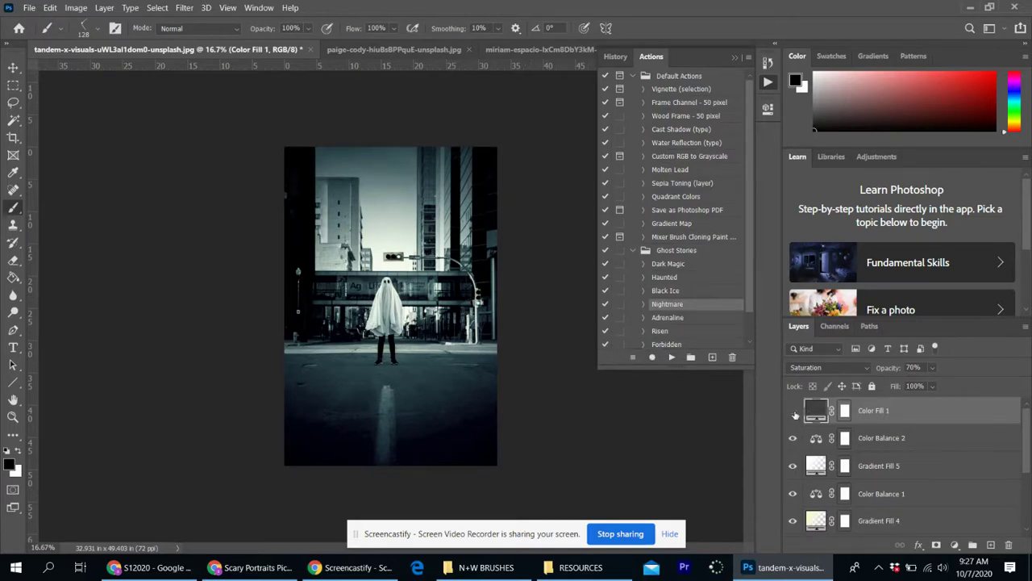
click(793, 410)
click(792, 411)
click(792, 438)
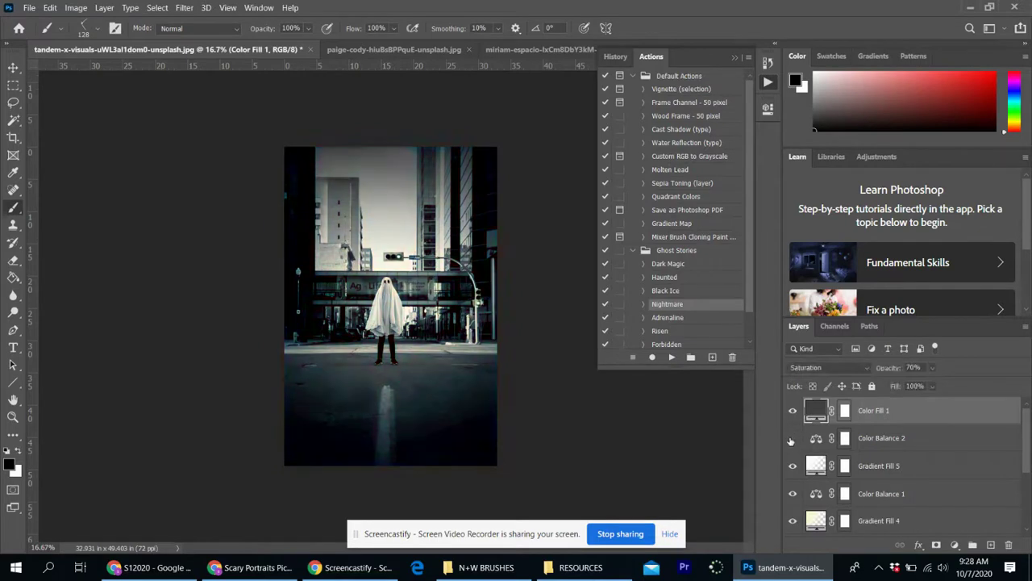
click(792, 438)
click(793, 466)
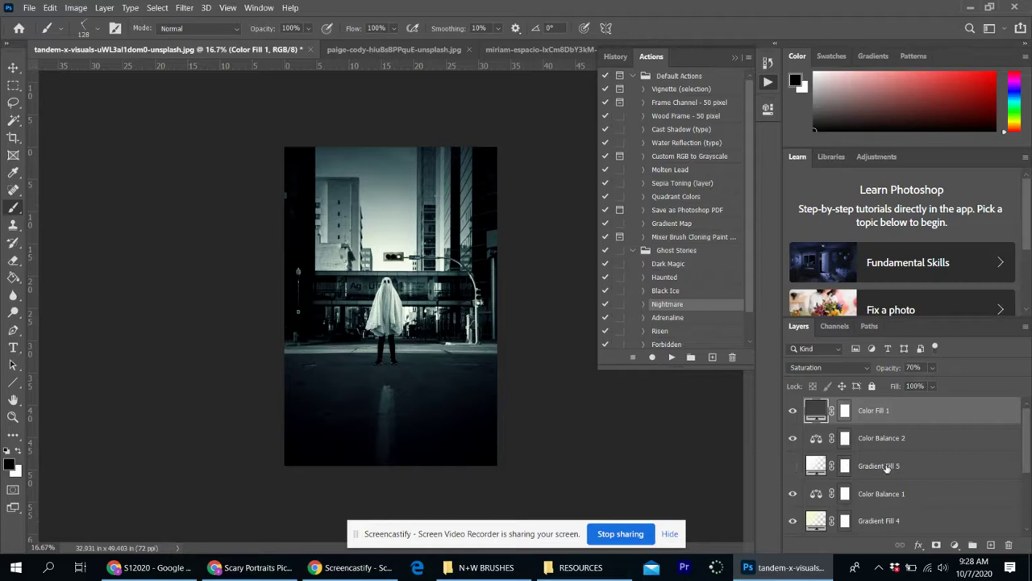
click(793, 494)
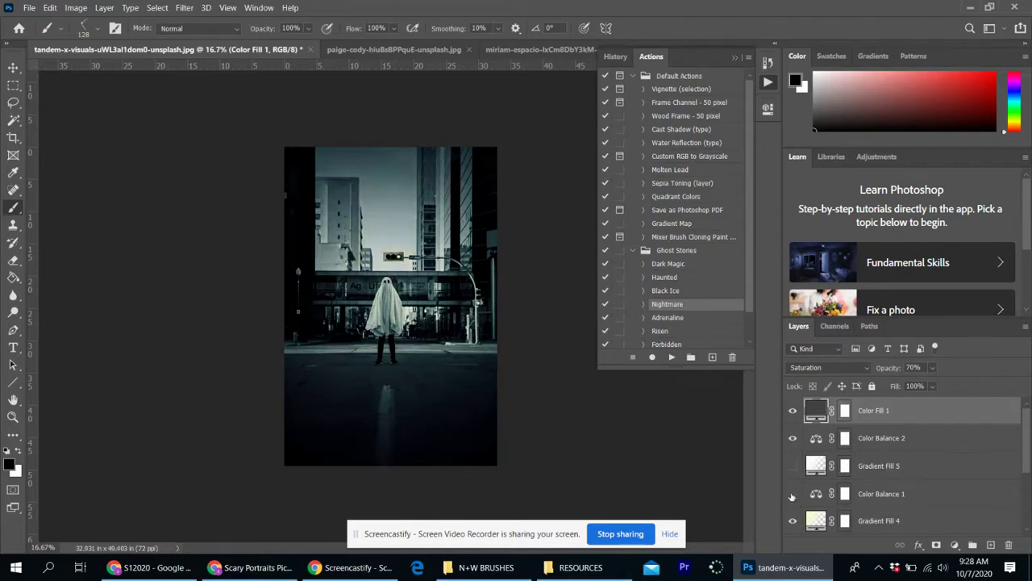
click(793, 495)
click(793, 520)
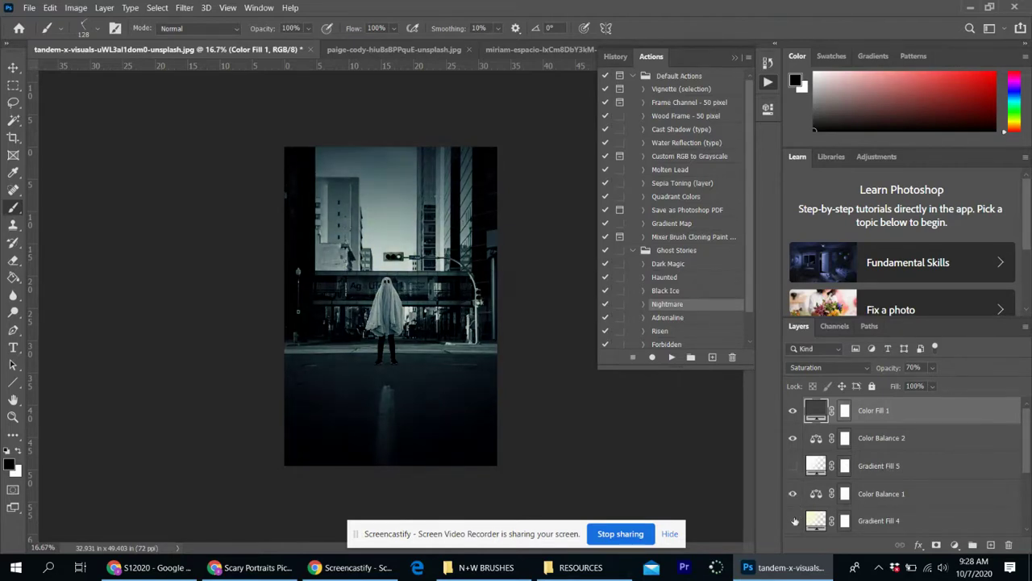
click(794, 521)
- Compare Gradient Fill 1–3, leave Gradient Fill 2 hidden, and select the Background layer
scroll(1022, 442, down, 3)
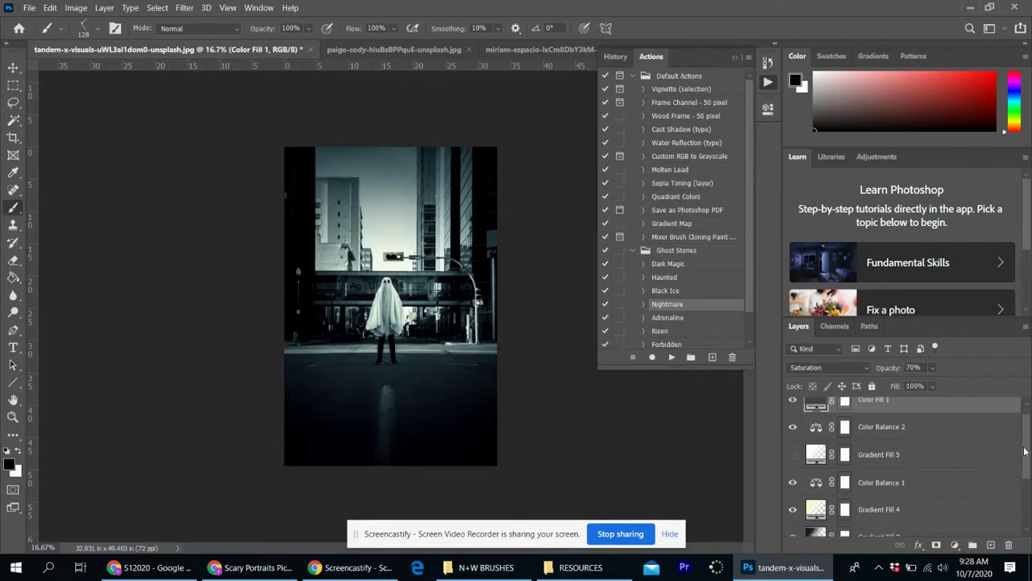
click(793, 440)
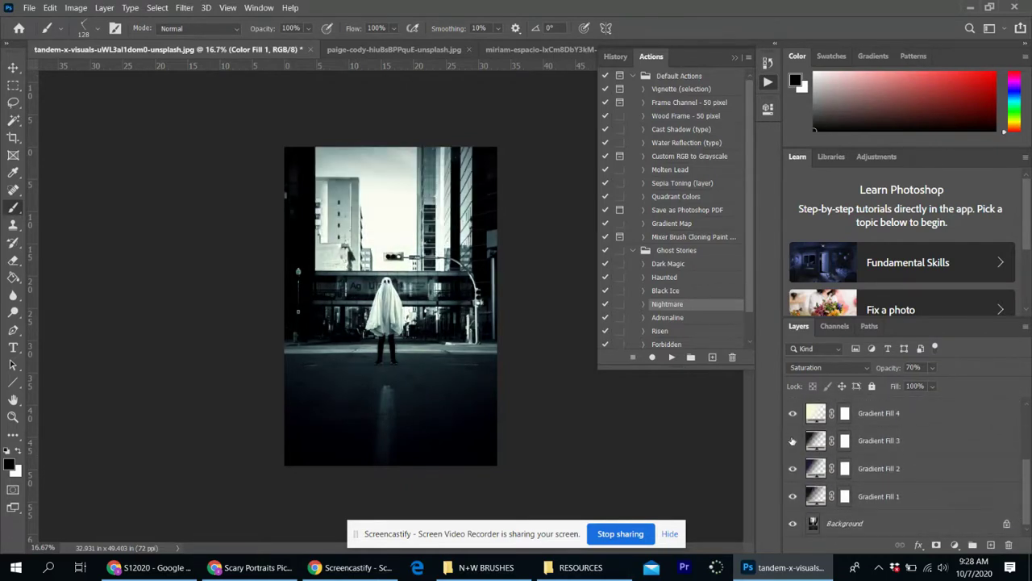
click(793, 441)
click(789, 469)
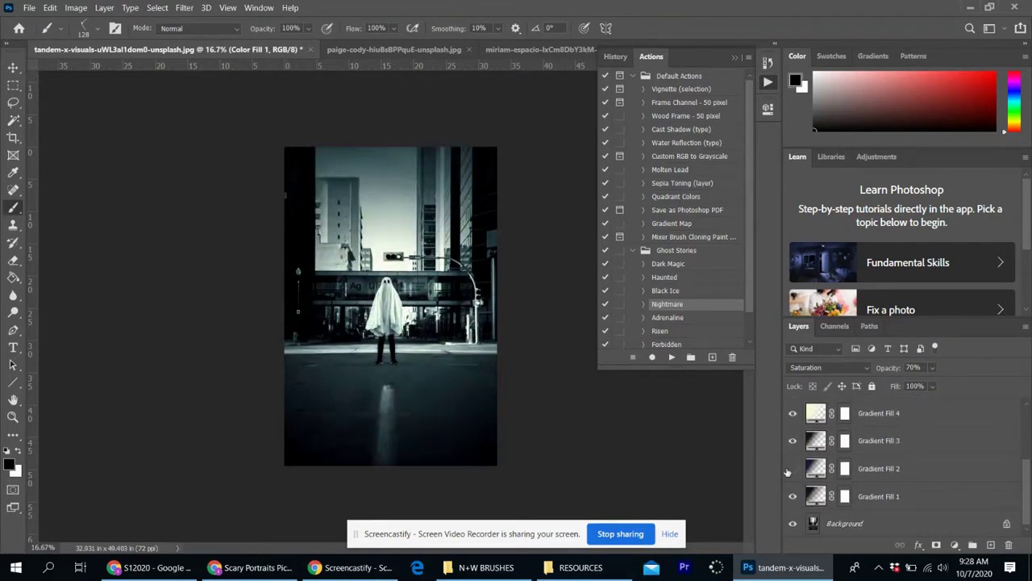
click(789, 469)
click(788, 469)
click(797, 498)
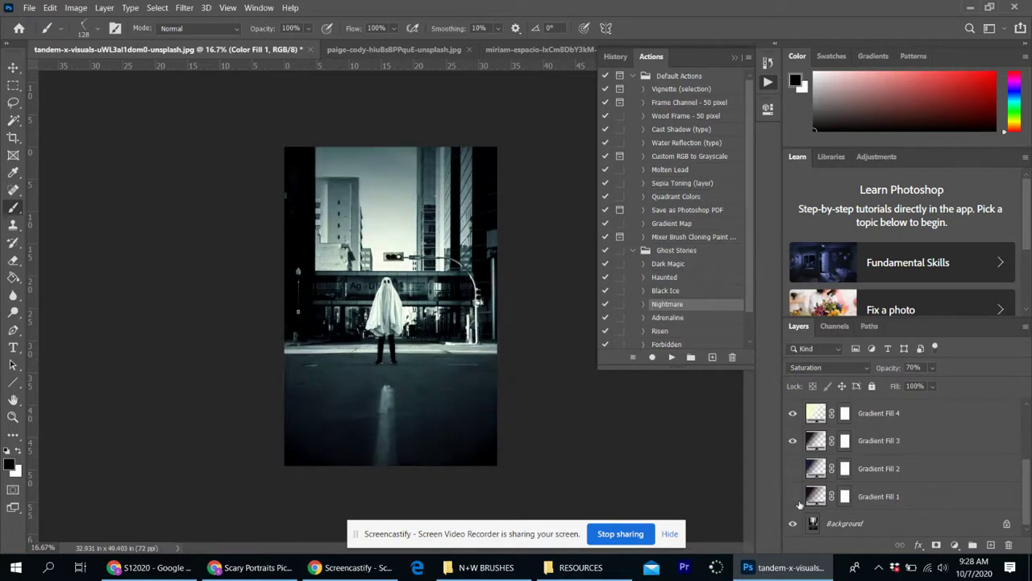
click(794, 498)
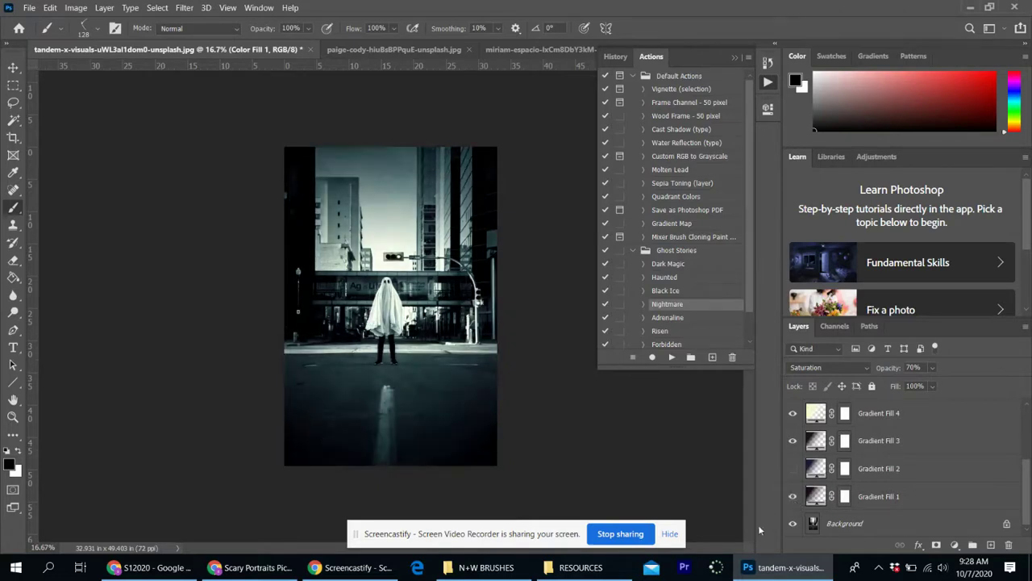
click(883, 520)
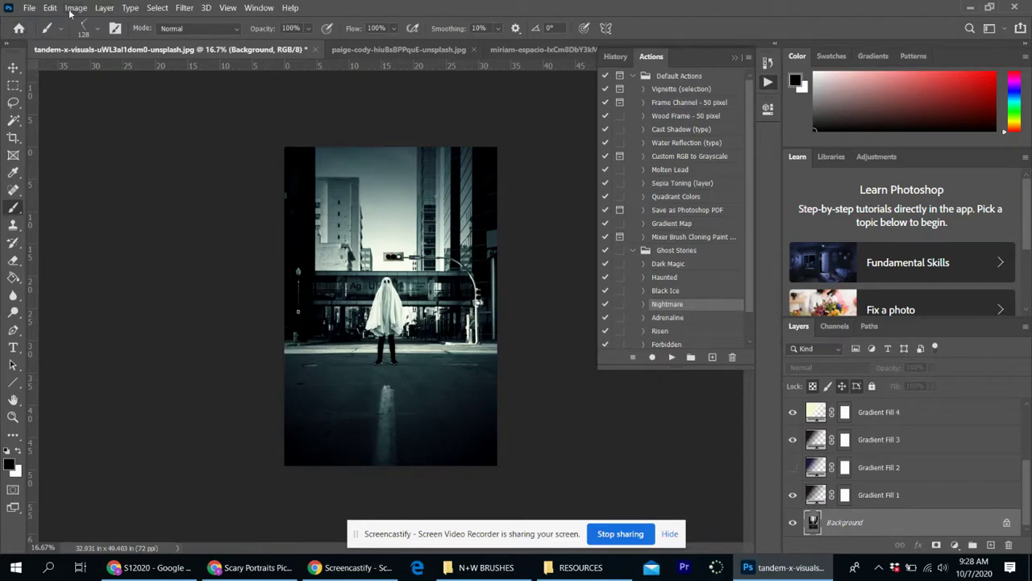
- Try the Adrenaline action on the witch photo, then revert it to the original snapshot
click(389, 50)
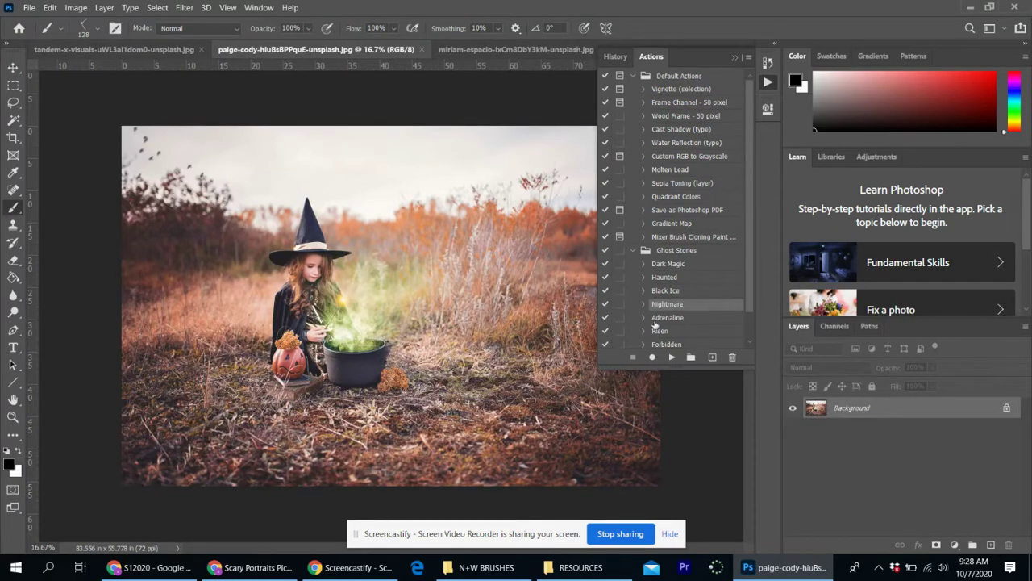
click(654, 319)
click(667, 357)
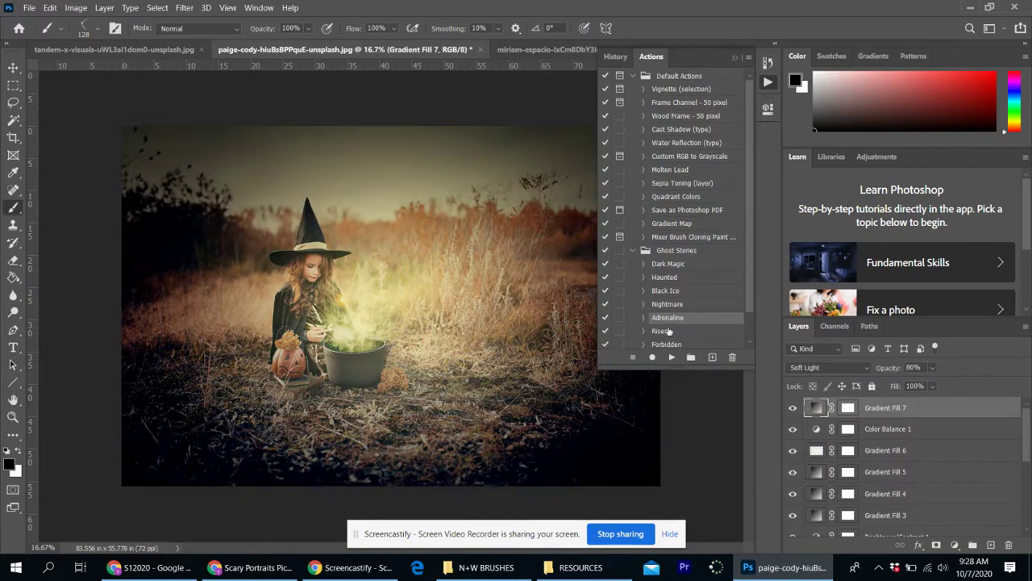
click(617, 56)
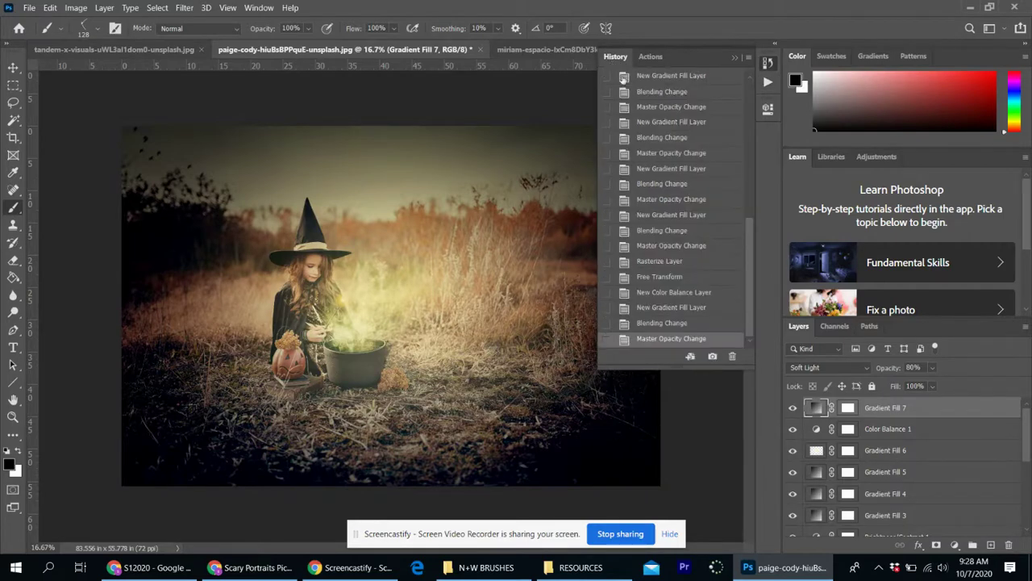
scroll(752, 229, up, 1)
drag(753, 228, 751, 91)
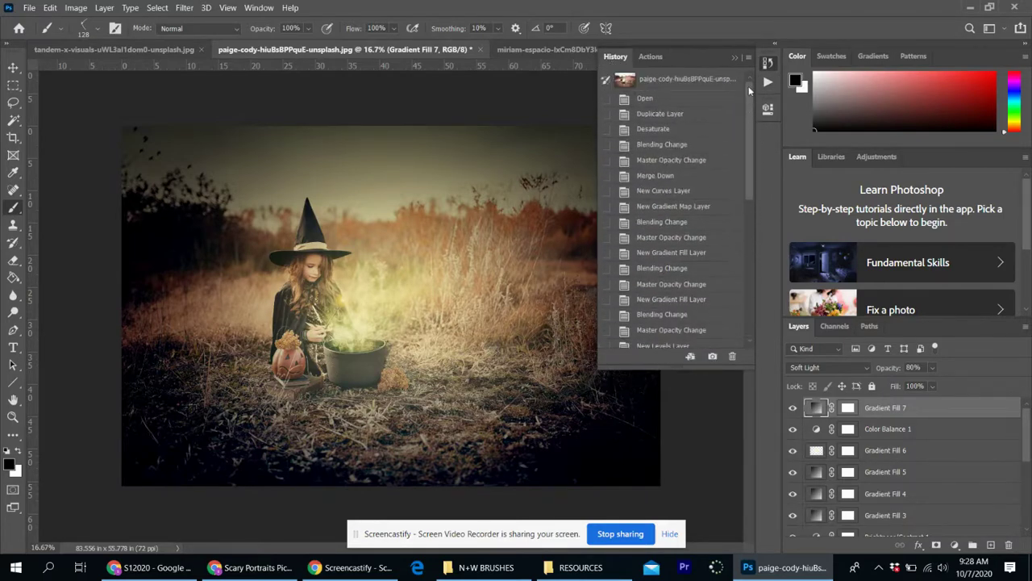
click(642, 82)
- Apply the Nightmare action to the witch photo
click(650, 57)
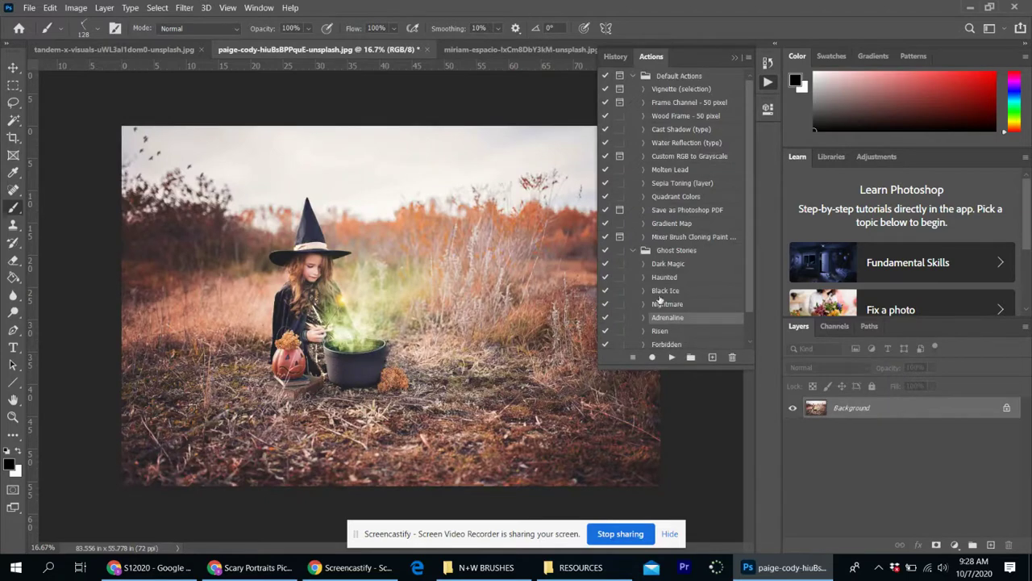
click(664, 304)
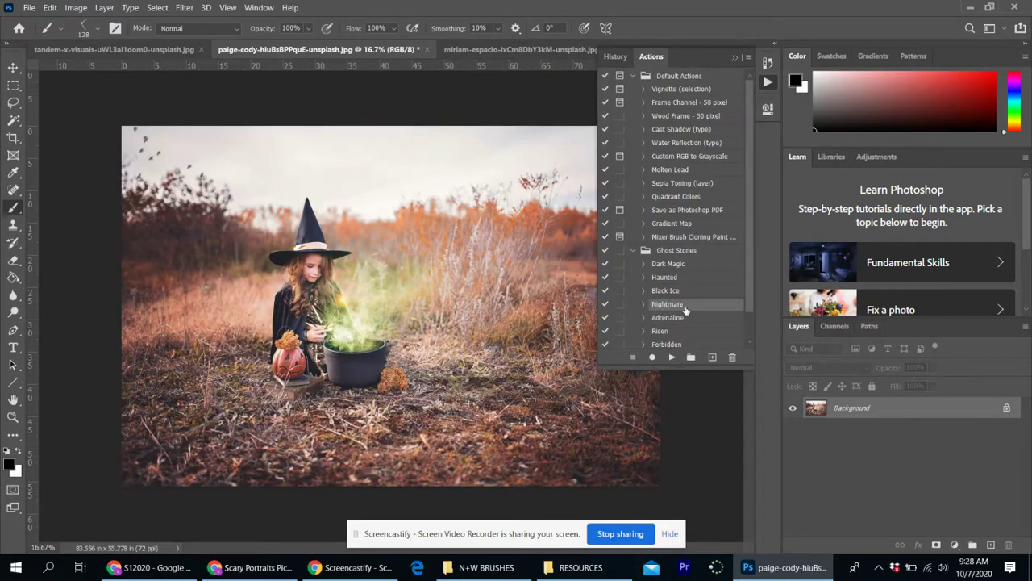
click(672, 358)
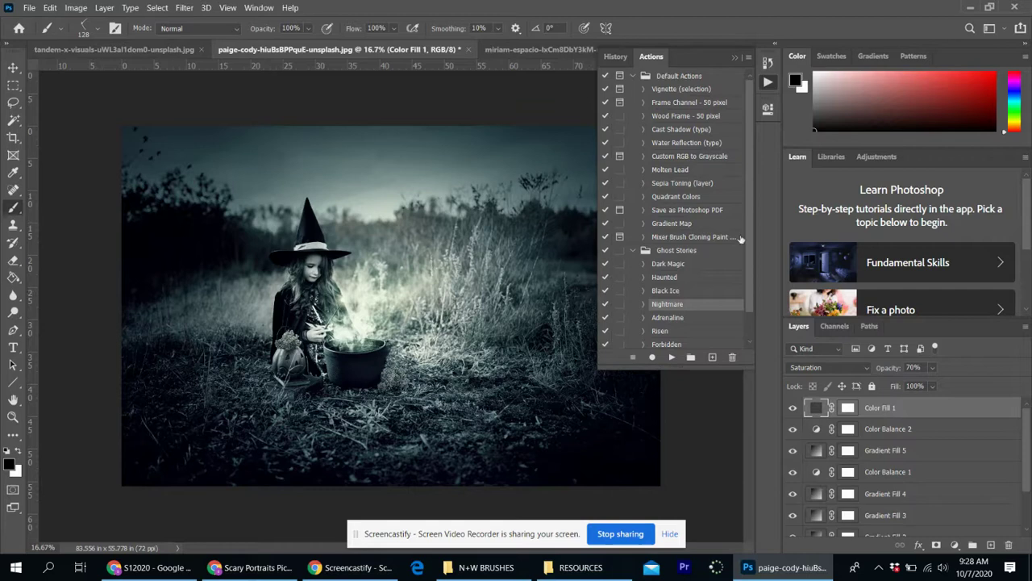
scroll(740, 239, down, 2)
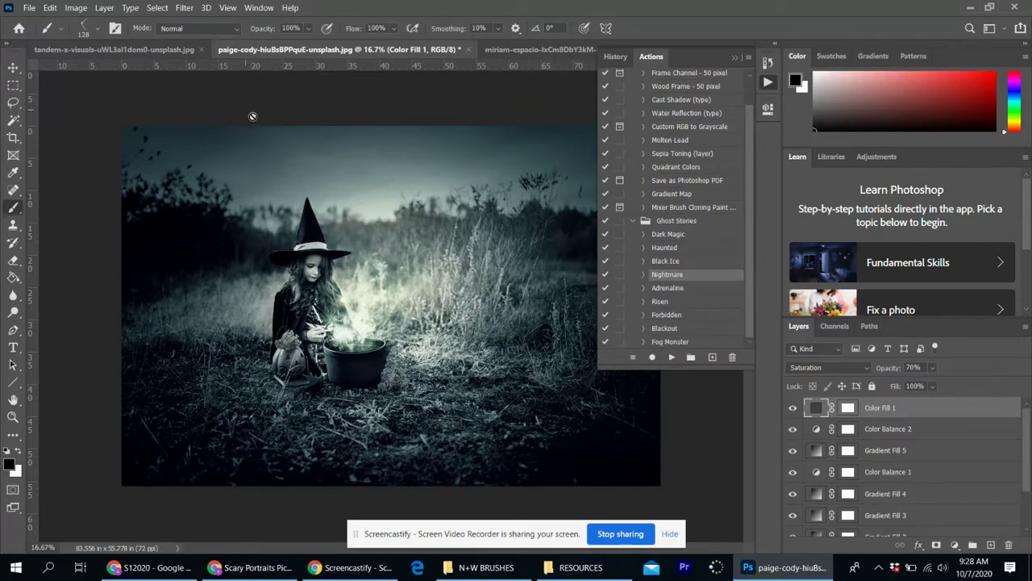
- Zoom out on the misty forest photo and apply the Nightmare action to it
click(133, 50)
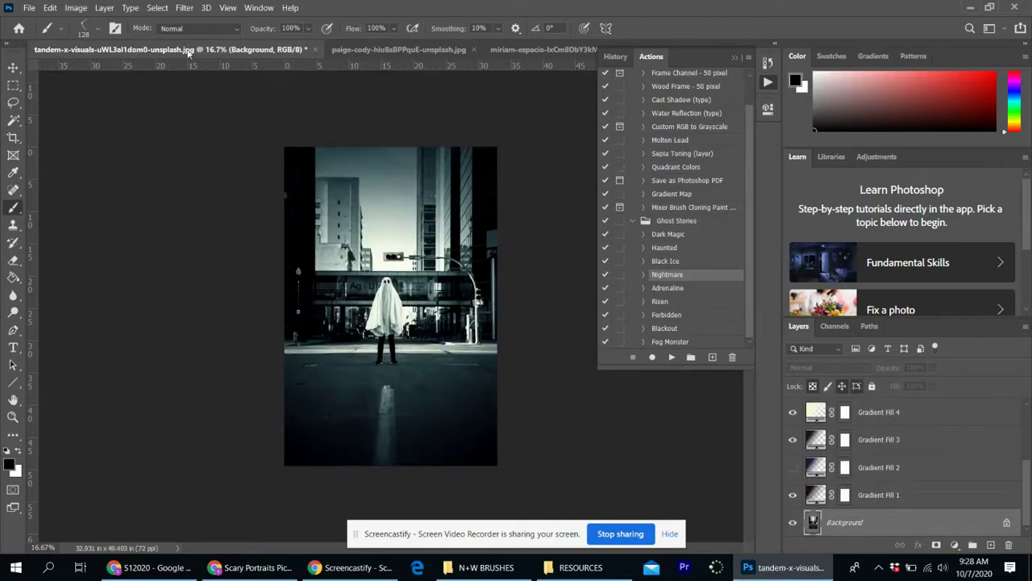
click(499, 50)
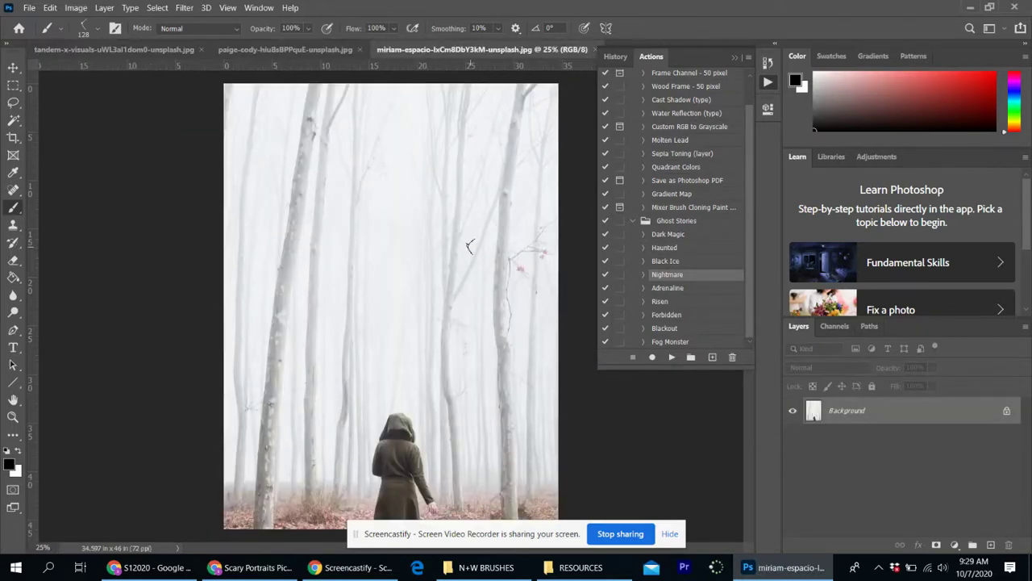
key(ctrl+minus)
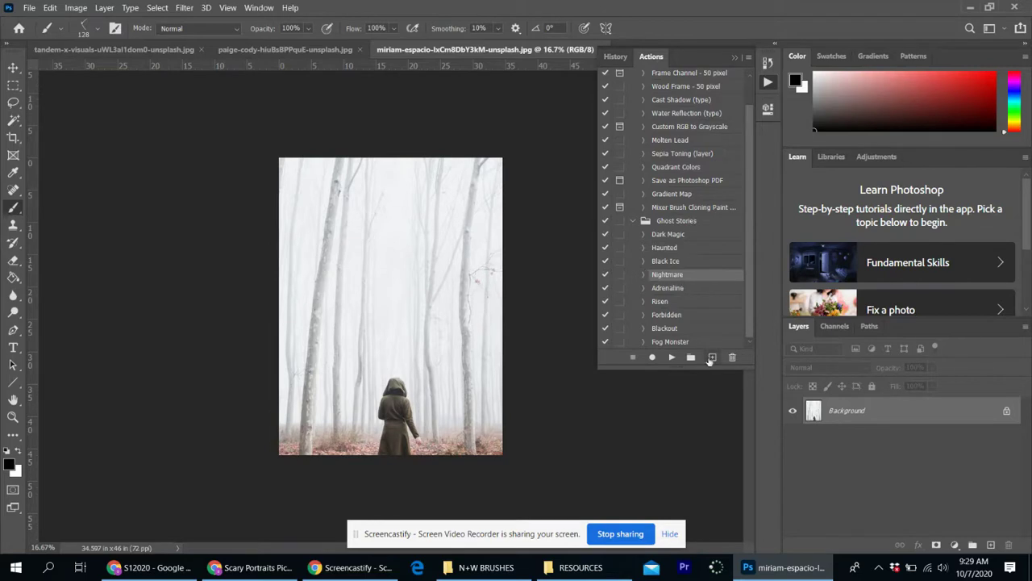
click(672, 357)
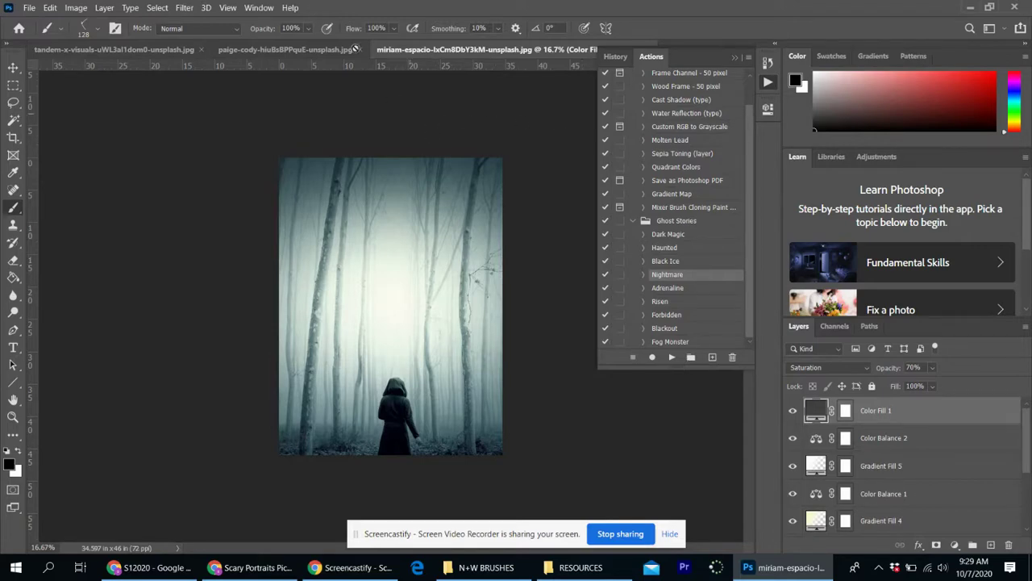
- Float the Actions panel over the workspace and bring up the crowned portrait
click(294, 50)
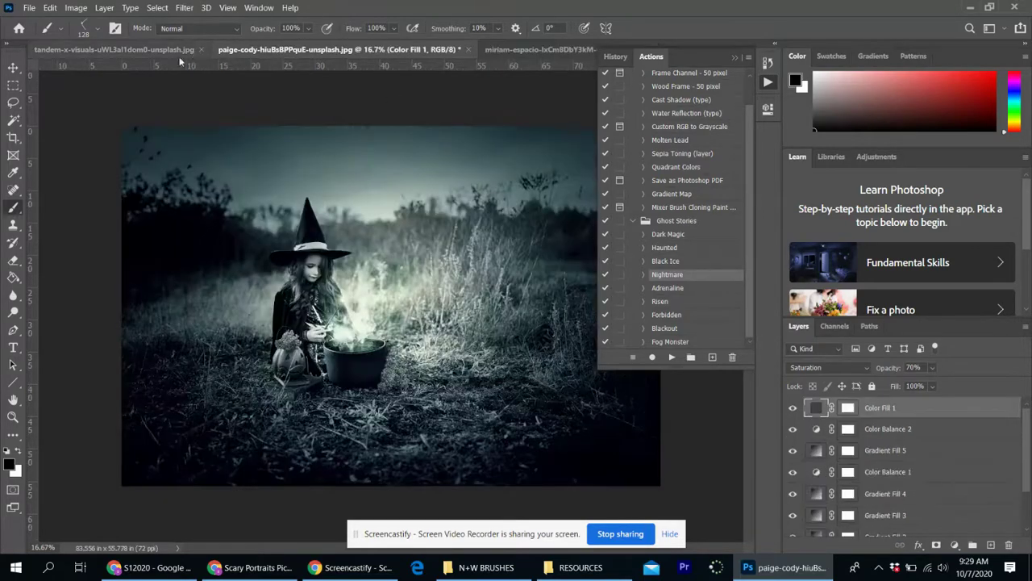
click(114, 50)
drag(686, 57, 655, 125)
click(702, 50)
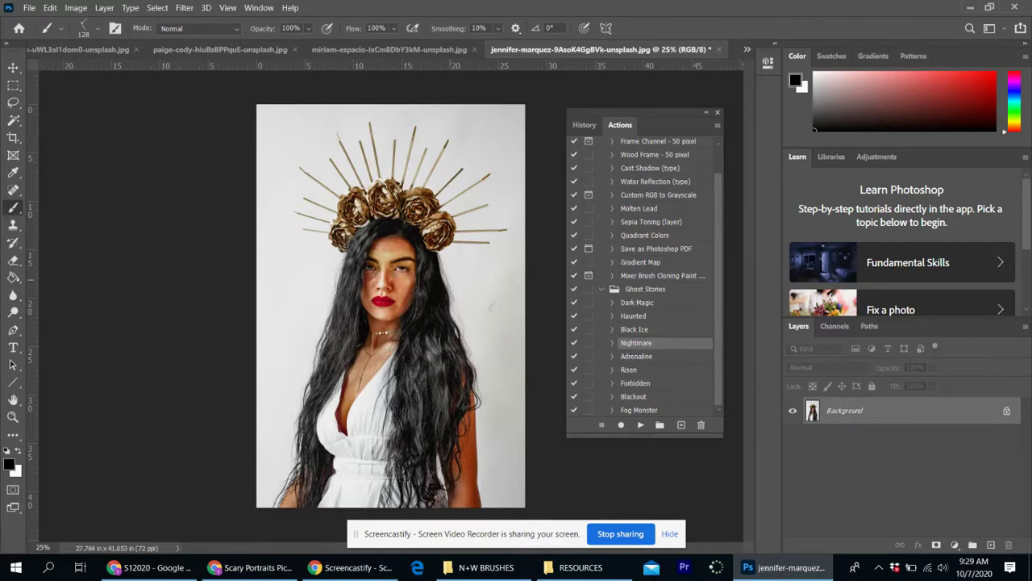
- Dismiss the dialog-toggle warnings and run the Nightmare action on the portrait
click(588, 343)
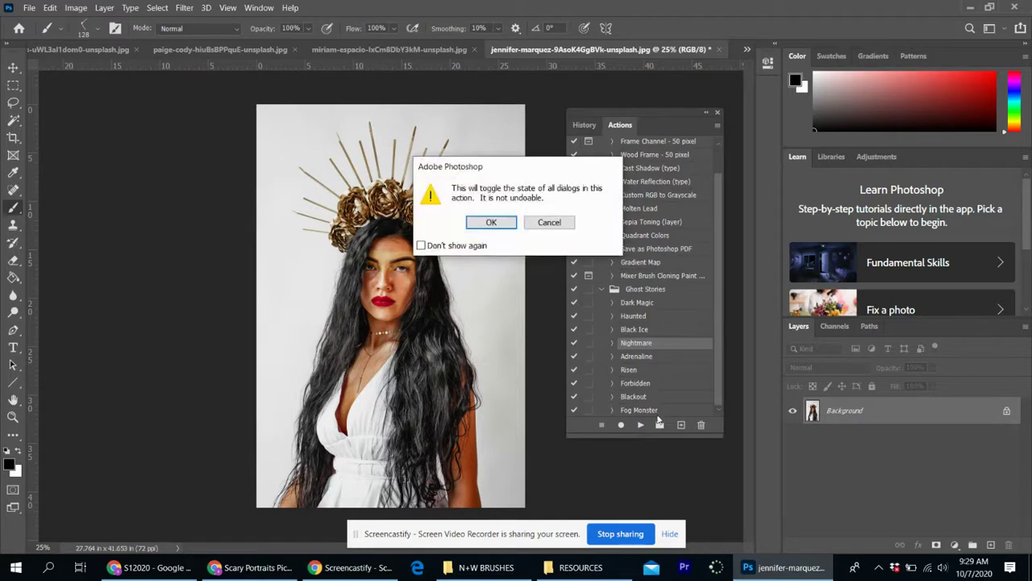
click(546, 223)
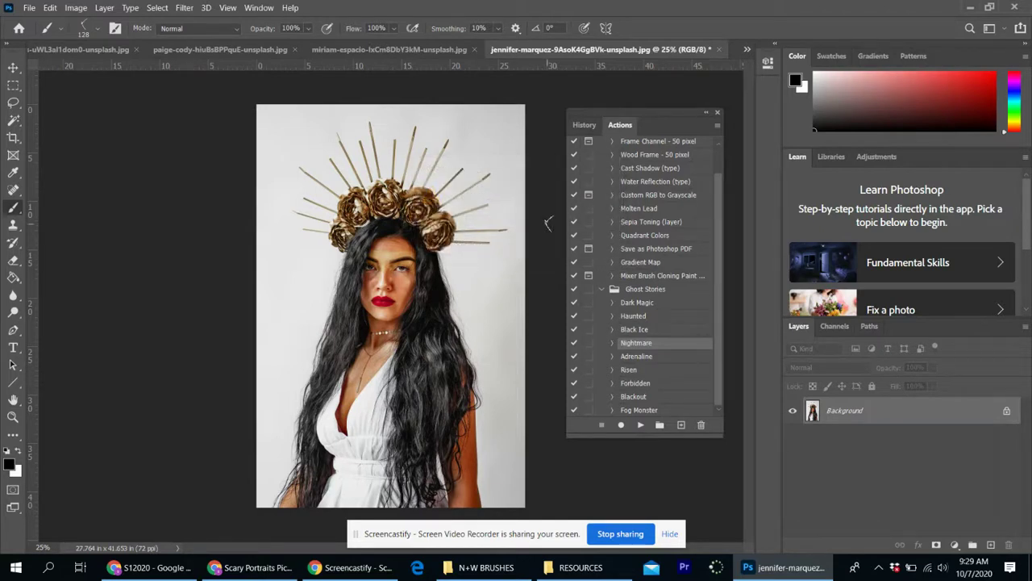
click(592, 345)
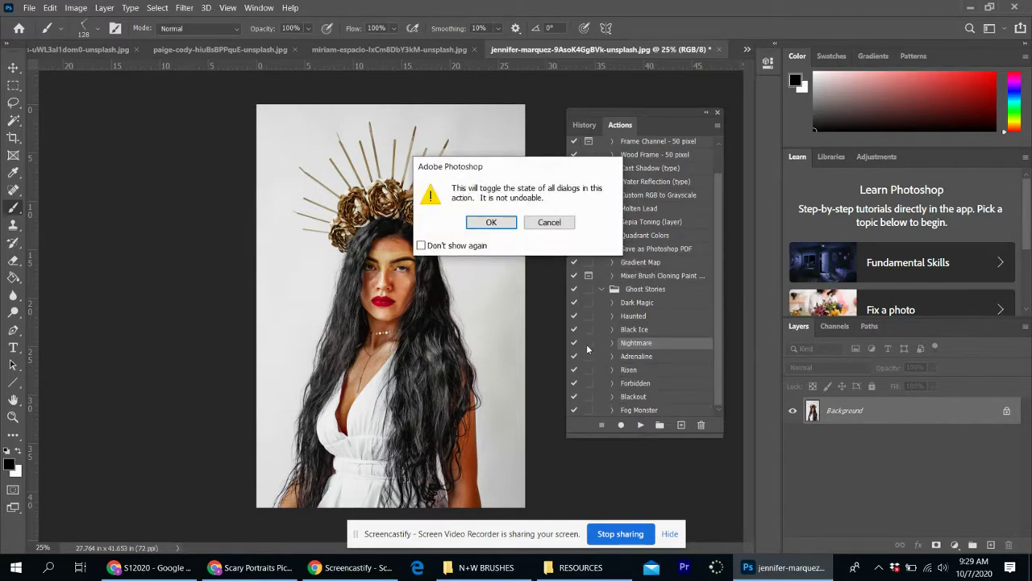
click(548, 226)
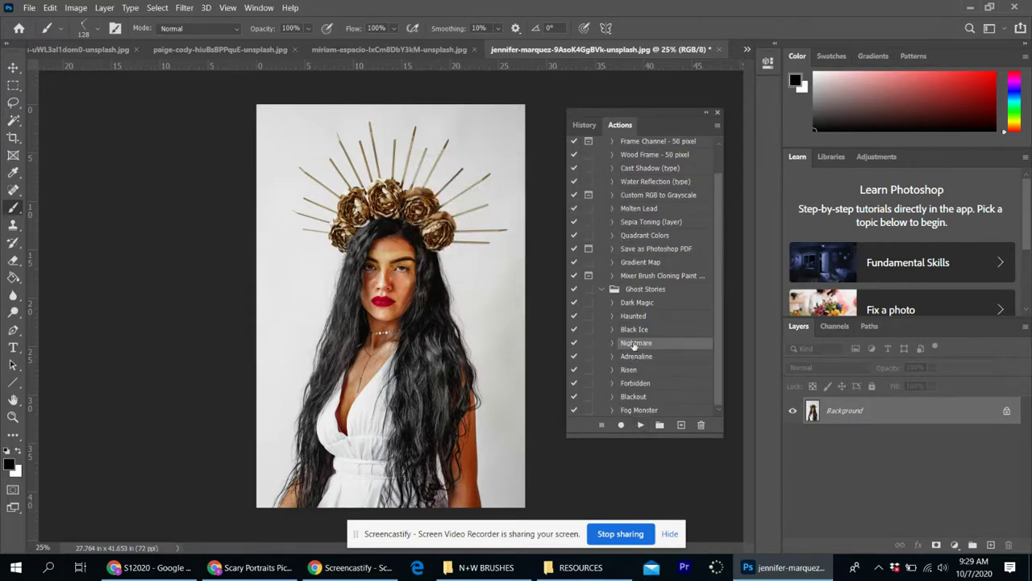
click(640, 426)
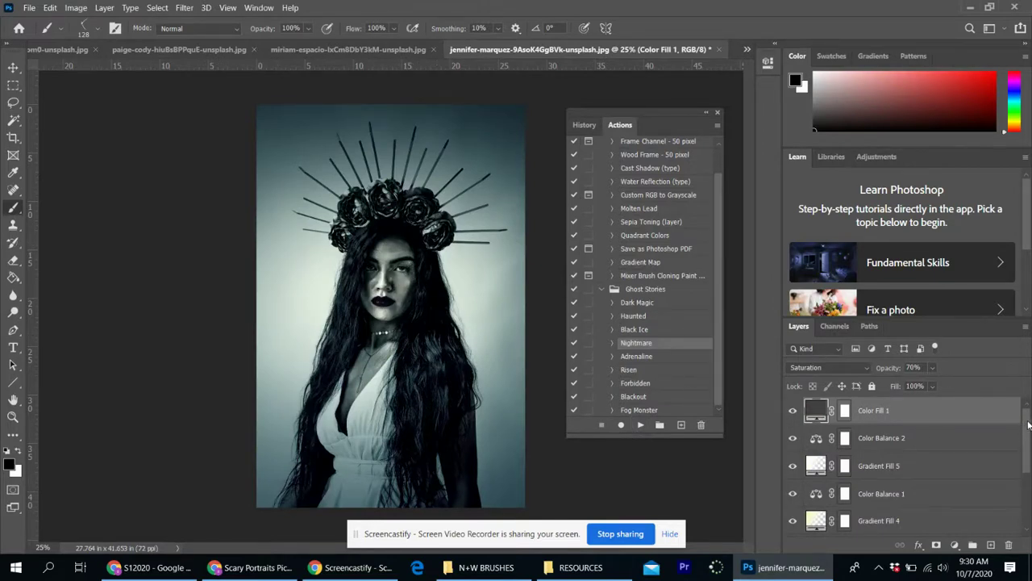
scroll(1029, 425, down, 3)
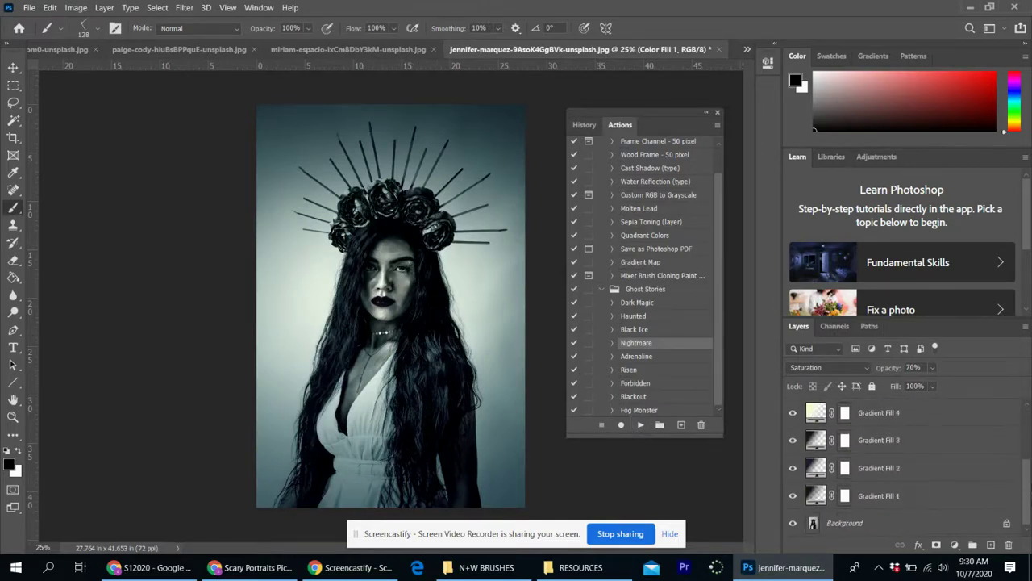
- Select the Background layer, test and undo a forehead brush stroke, and inspect the brush tool group
click(844, 524)
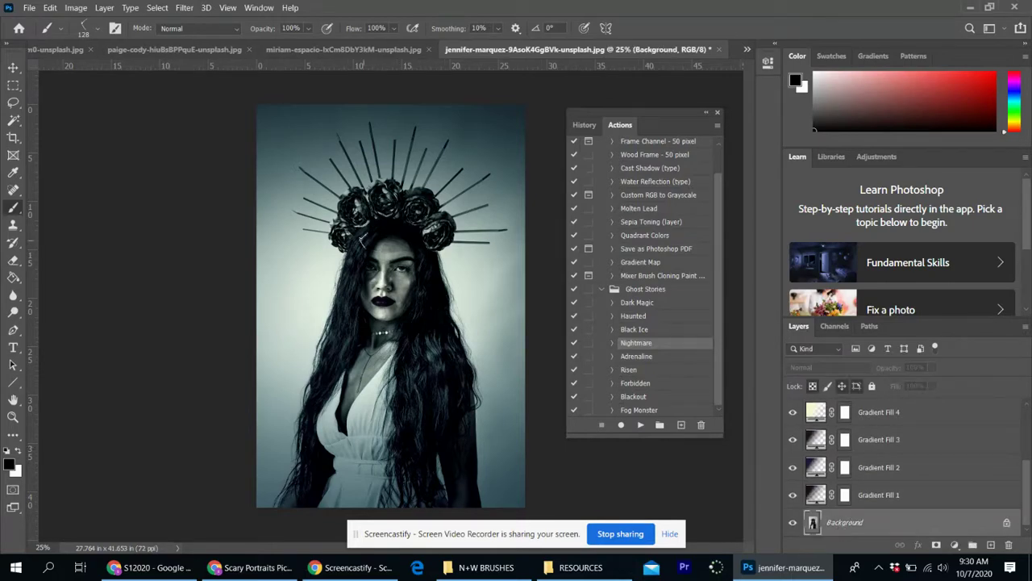
scroll(365, 242, up, 4)
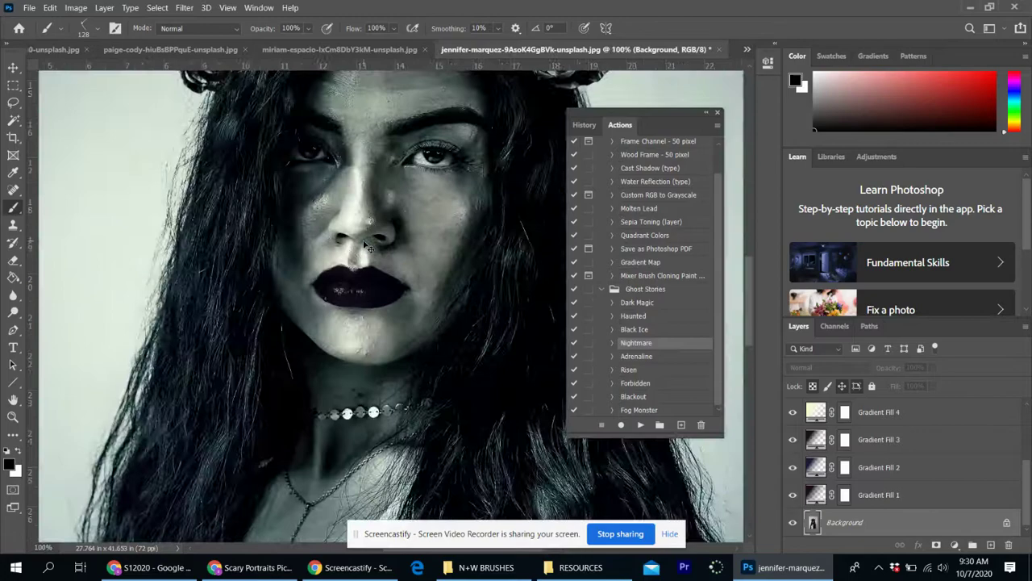
scroll(372, 214, up, 3)
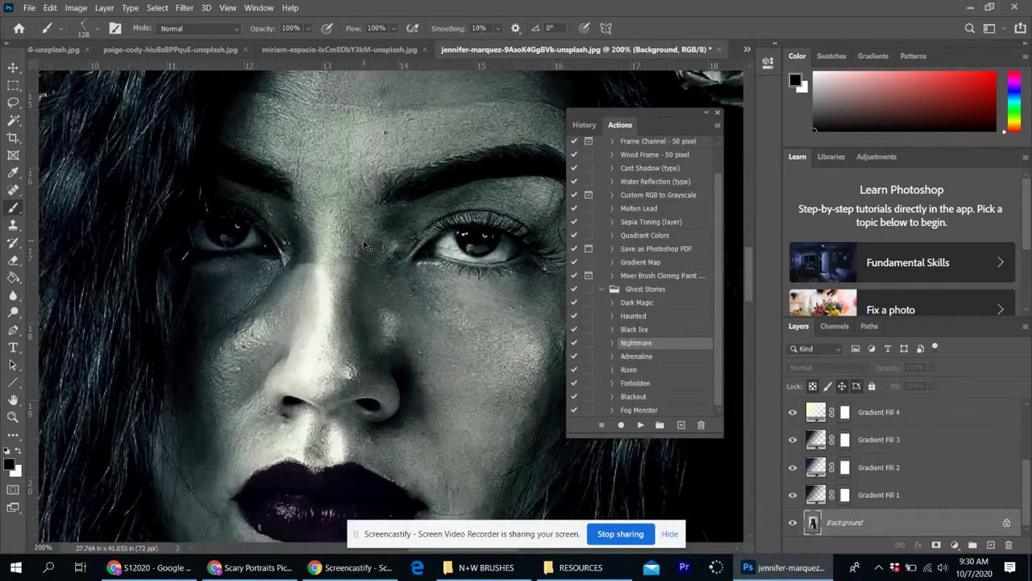
drag(381, 207, 361, 265)
key(ctrl+z)
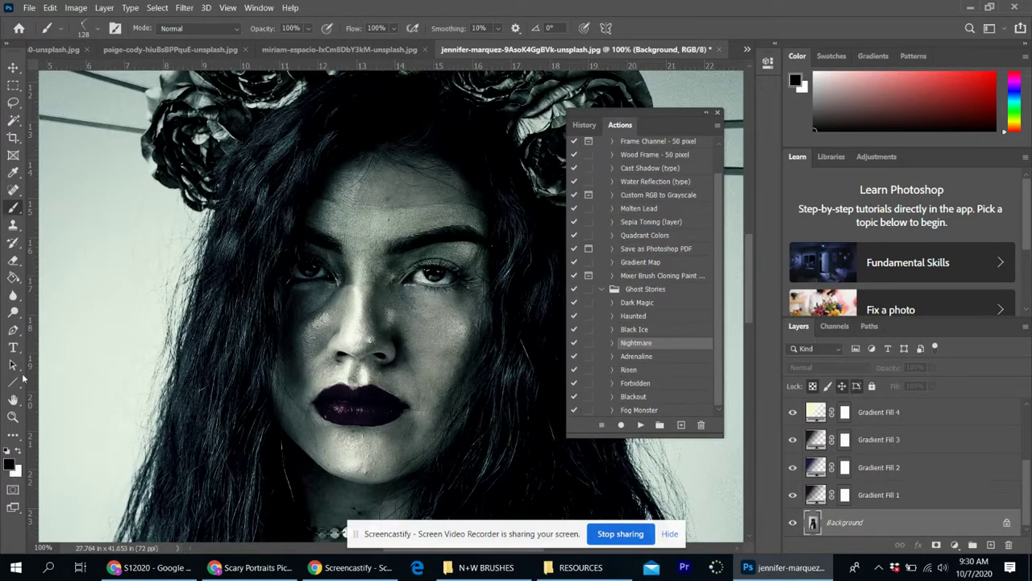
click(13, 207)
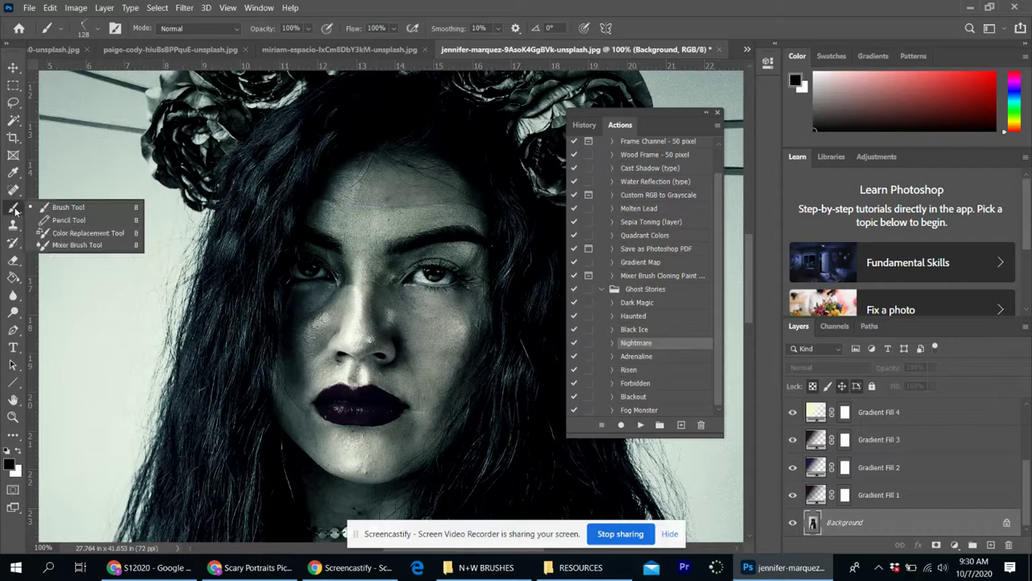
click(56, 207)
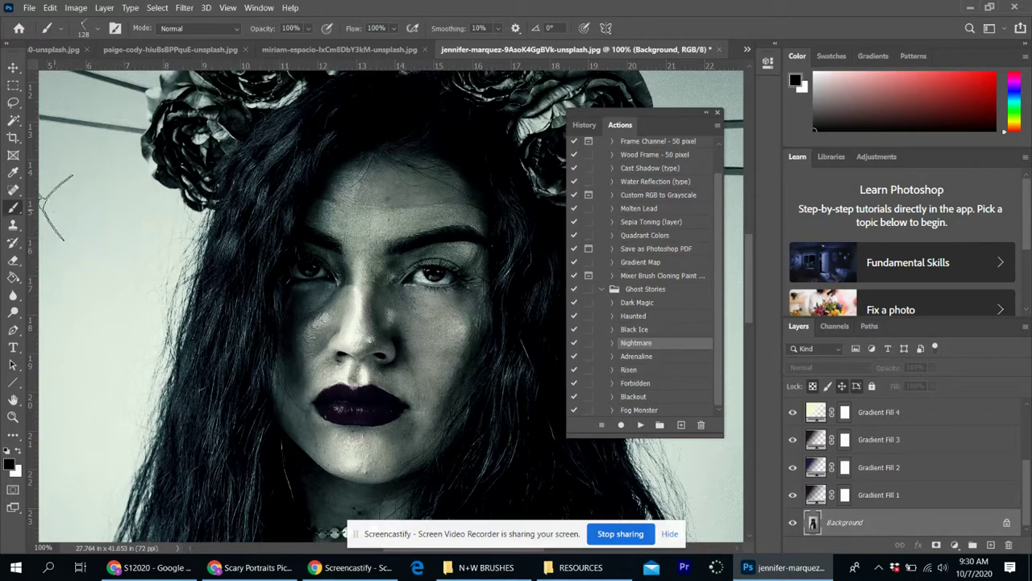
- Show the Brushes panel and pick the soft round brush at 20 px
click(258, 7)
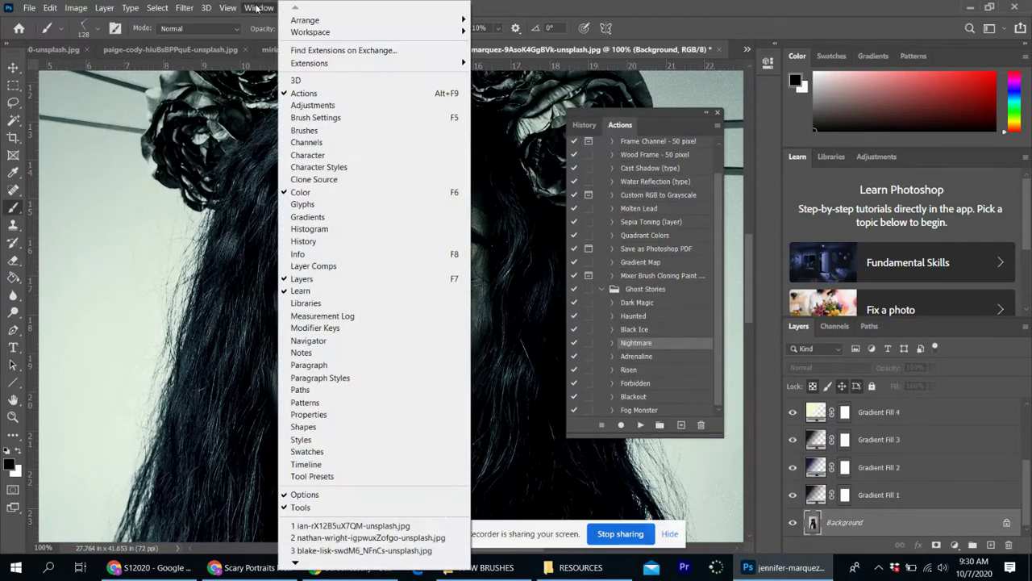
click(304, 130)
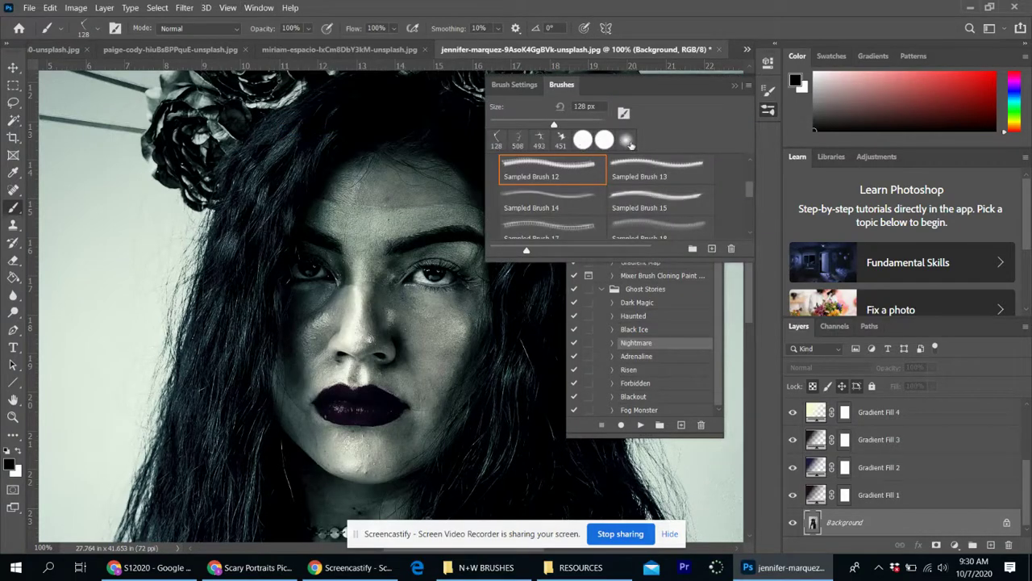
click(629, 142)
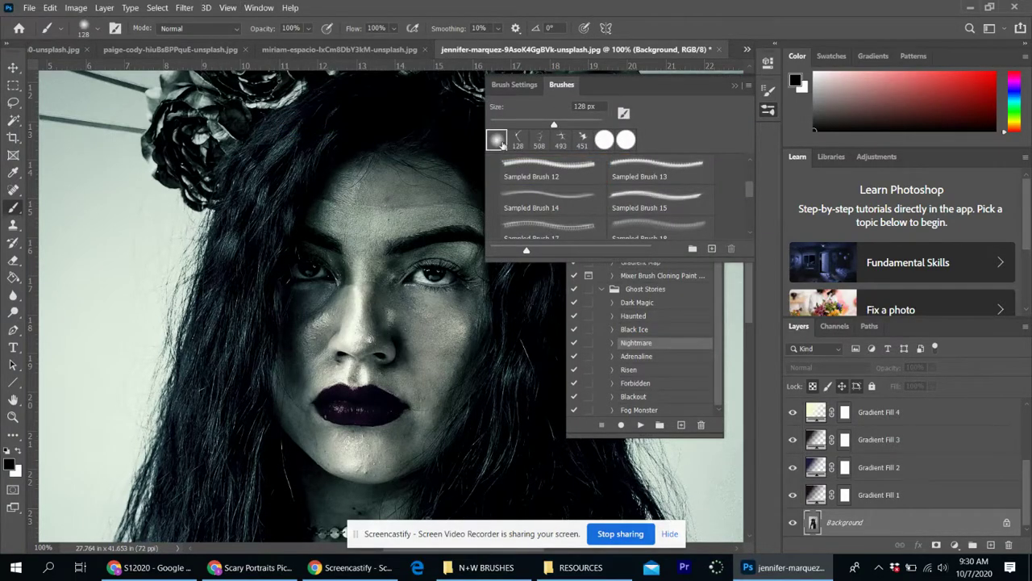
drag(595, 90, 718, 112)
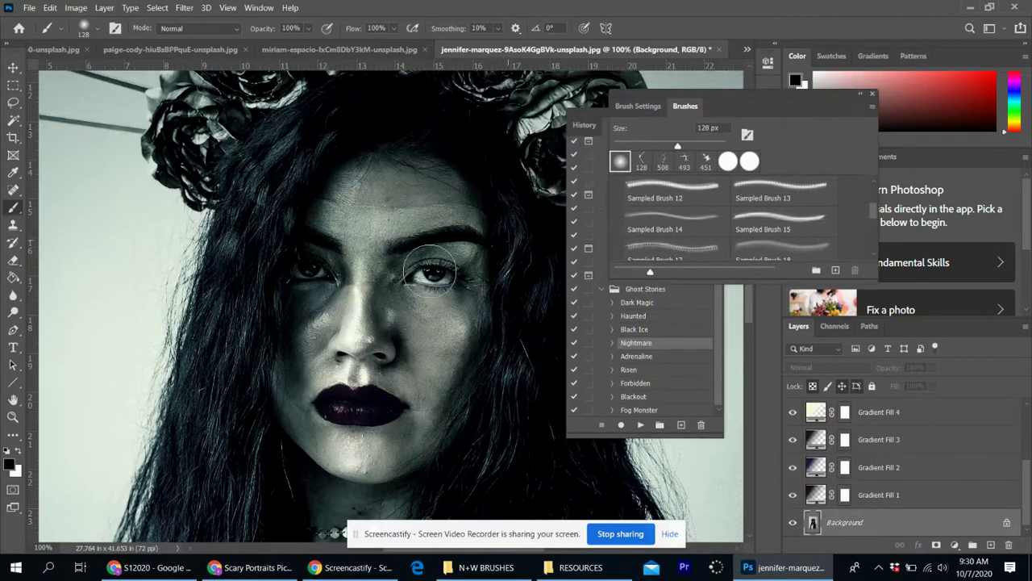
key(bracketleft)
key(bracketleft)
key(bracketleft)
key(bracketleft)
key(bracketleft)
key(bracketleft)
key(bracketleft)
key(bracketleft)
key(bracketleft)
key(bracketleft)
key(bracketleft)
key(bracketleft)
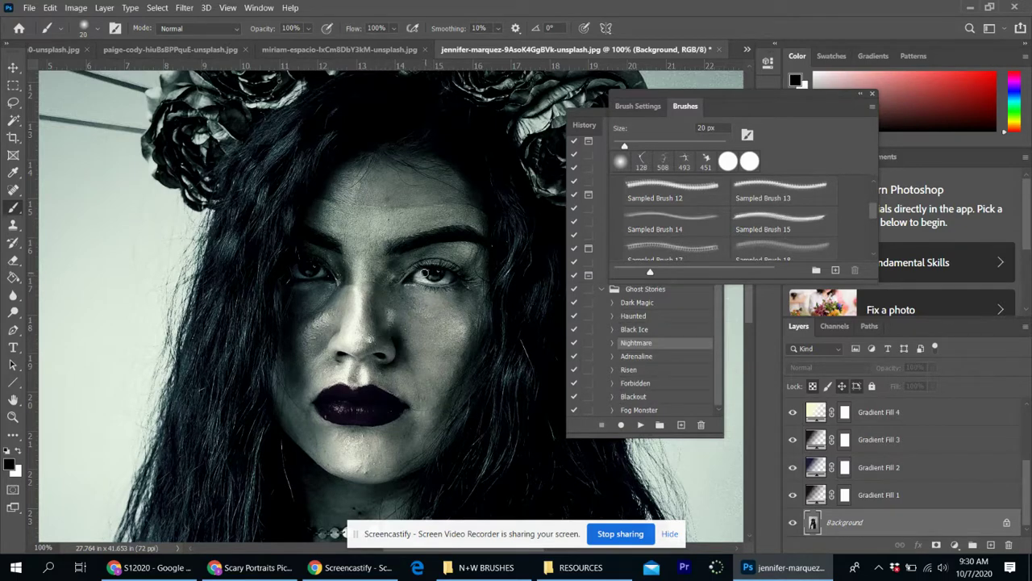
- Paint black over the iris of the right eye and check the result zoomed out
mouse_move(431, 276)
mouse_down()
mouse_move(449, 280)
mouse_move(429, 281)
mouse_up()
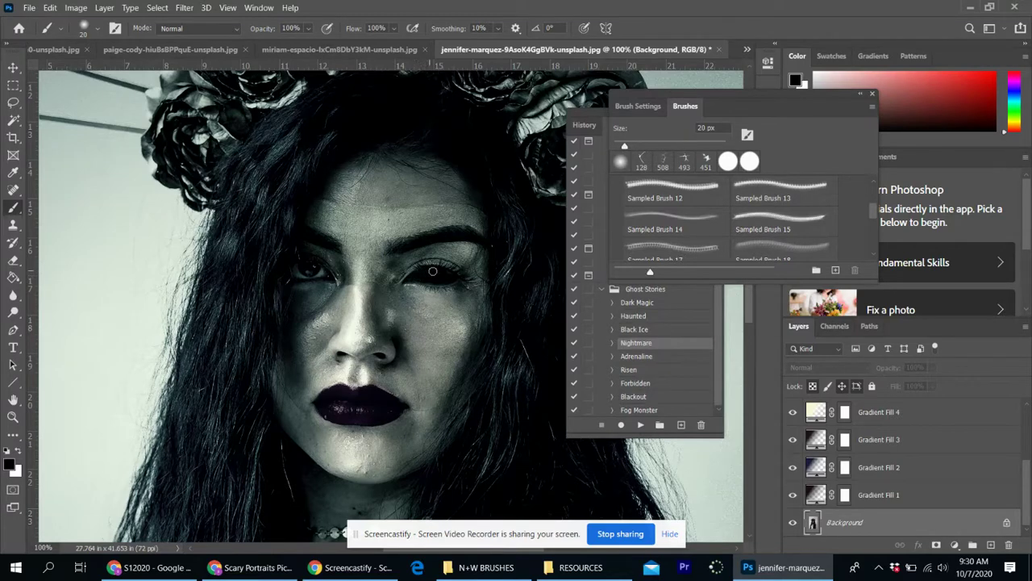
mouse_move(436, 273)
mouse_down()
mouse_move(447, 275)
mouse_move(428, 278)
mouse_up()
key(ctrl+minus)
key(ctrl+minus)
key(ctrl+minus)
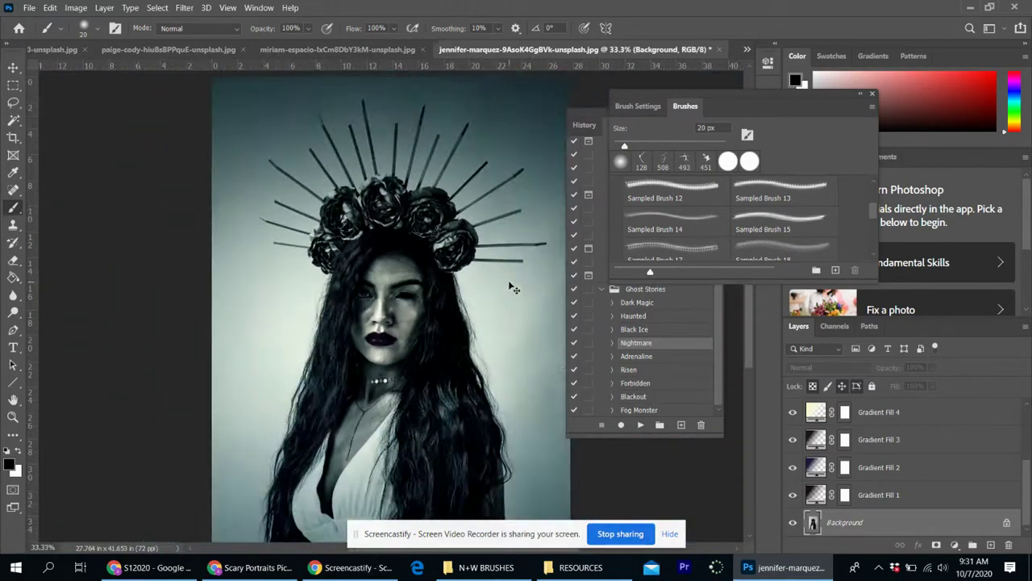
key(ctrl+minus)
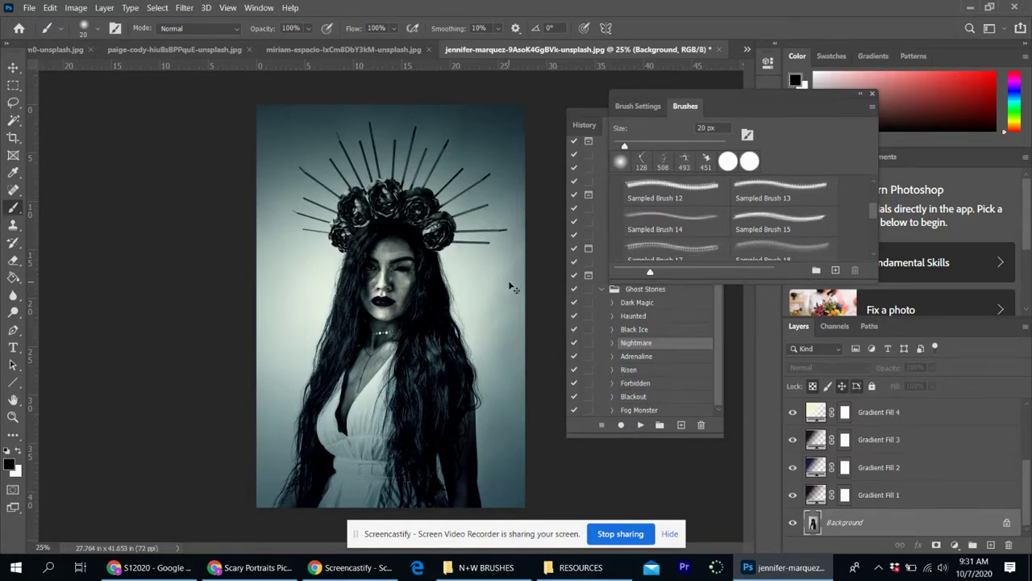
key(ctrl+plus)
key(ctrl+plus)
key(ctrl+plus)
key(ctrl+plus)
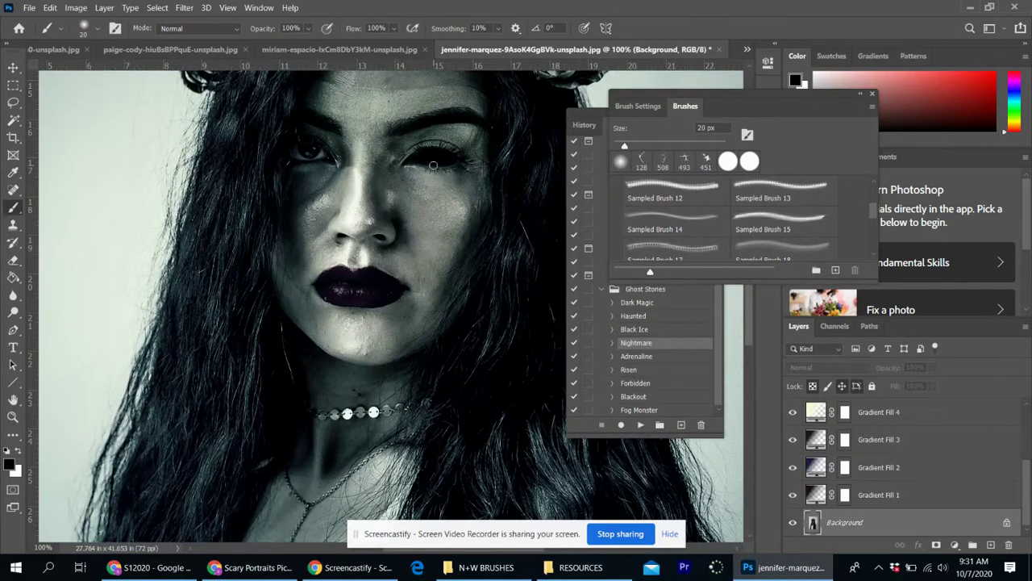
- Revert the black eye strokes in History and make white the foreground colour
drag(642, 94, 749, 91)
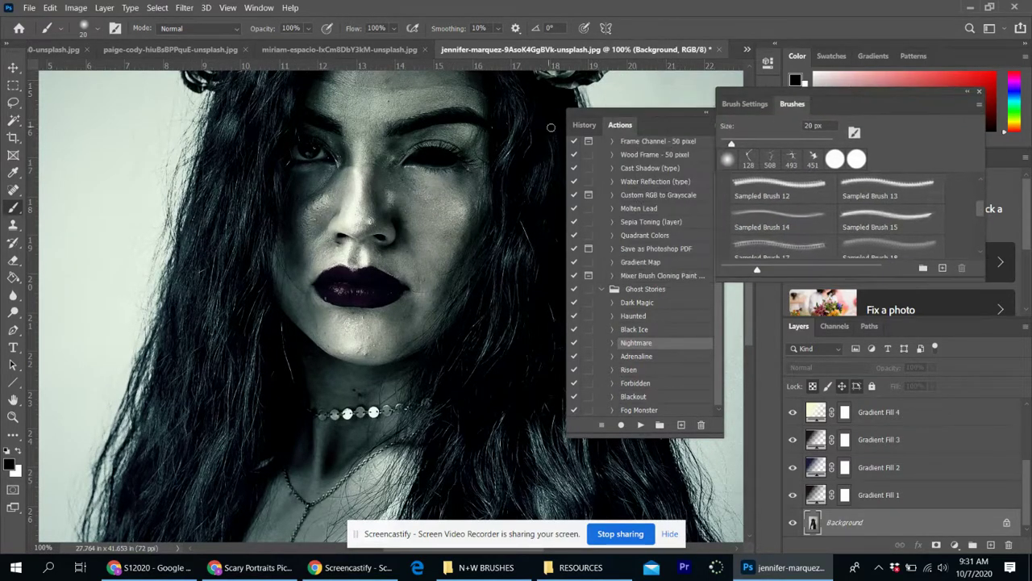
click(583, 126)
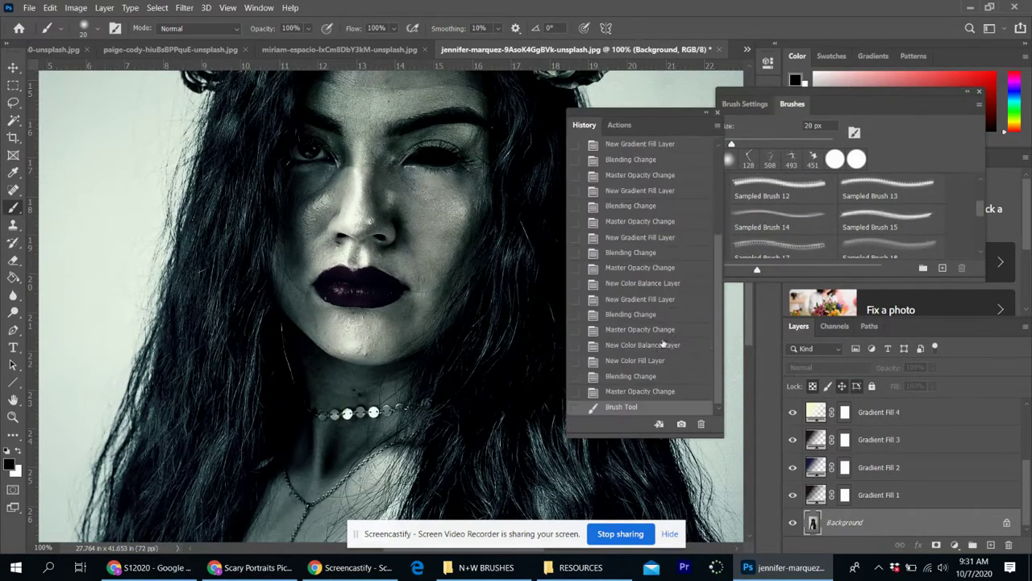
click(611, 391)
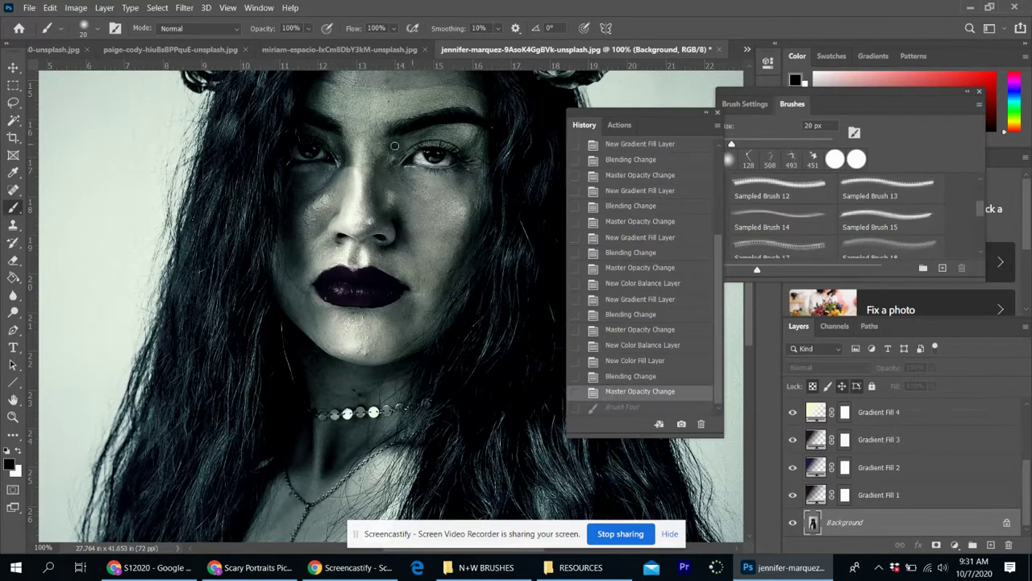
click(19, 454)
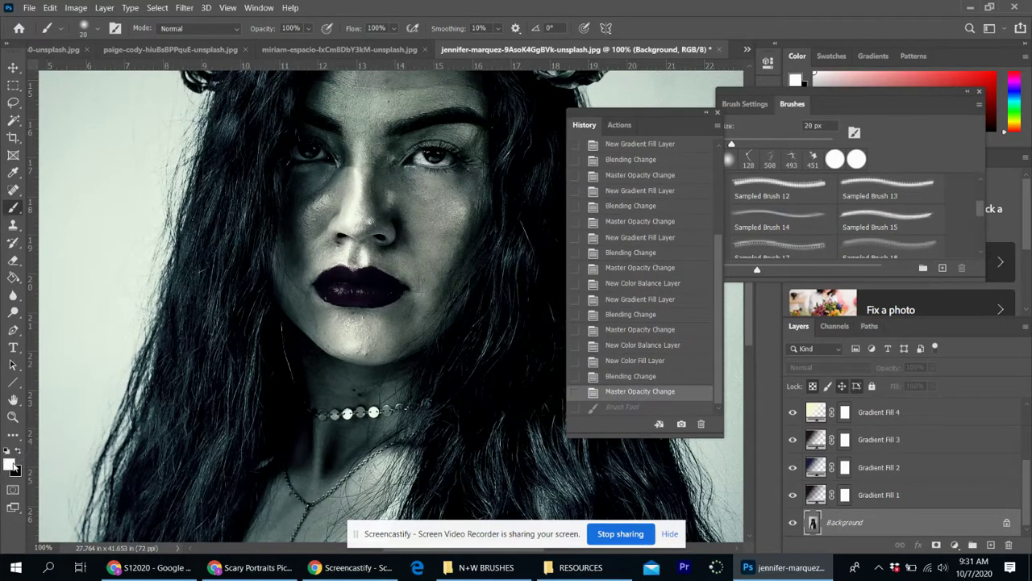
- Sample a light grey-green from the photo and brush it over the right eye for a milky look
click(12, 173)
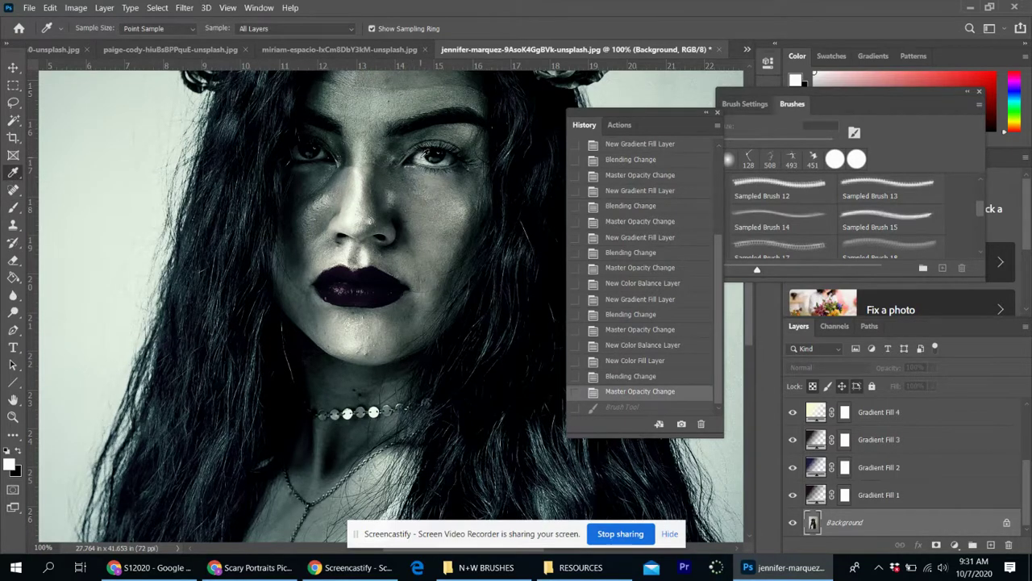
click(420, 155)
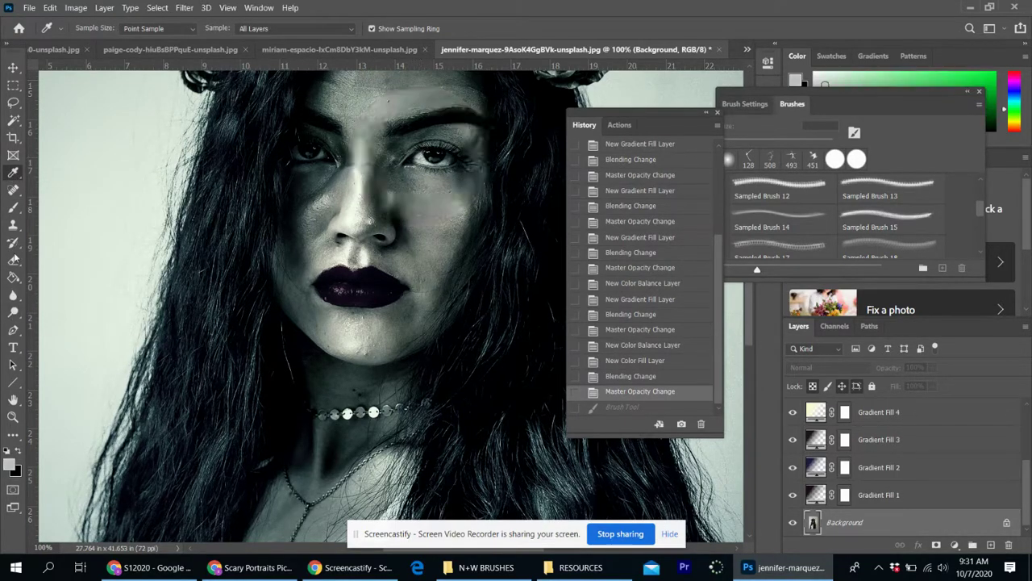
click(13, 208)
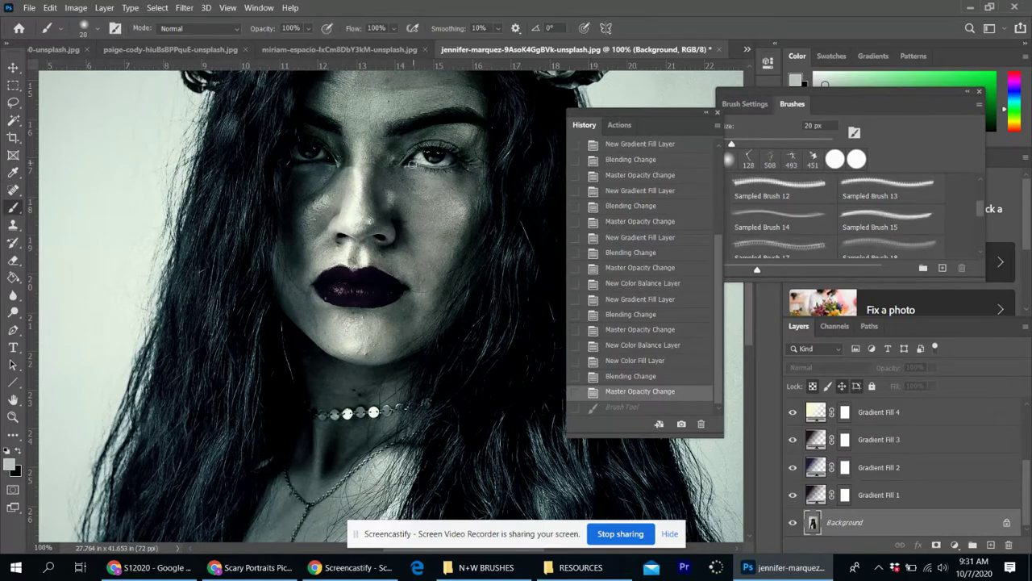
mouse_move(425, 158)
mouse_down()
mouse_move(443, 161)
mouse_move(431, 158)
mouse_up()
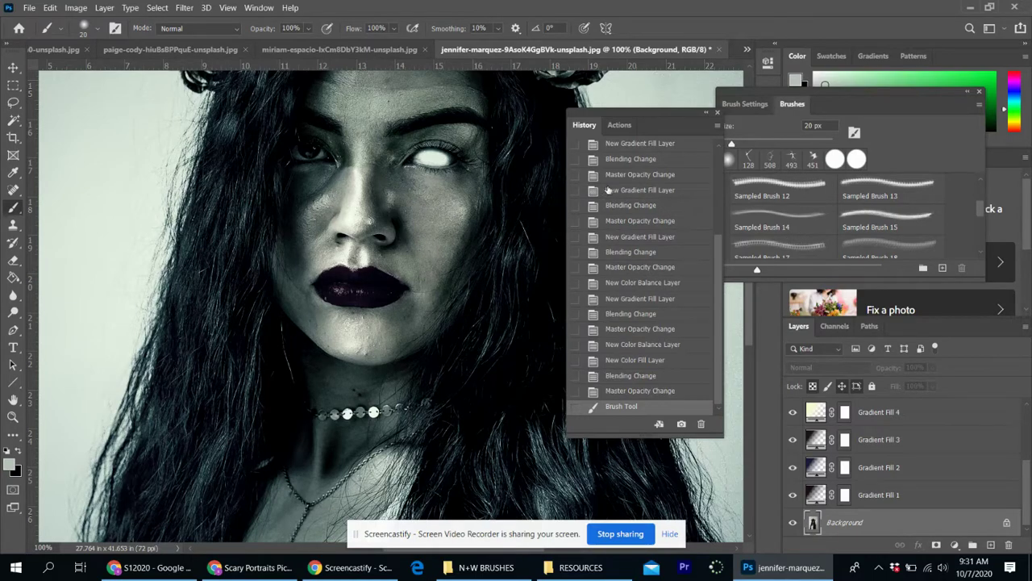
key(ctrl+minus)
key(ctrl+minus)
key(ctrl+minus)
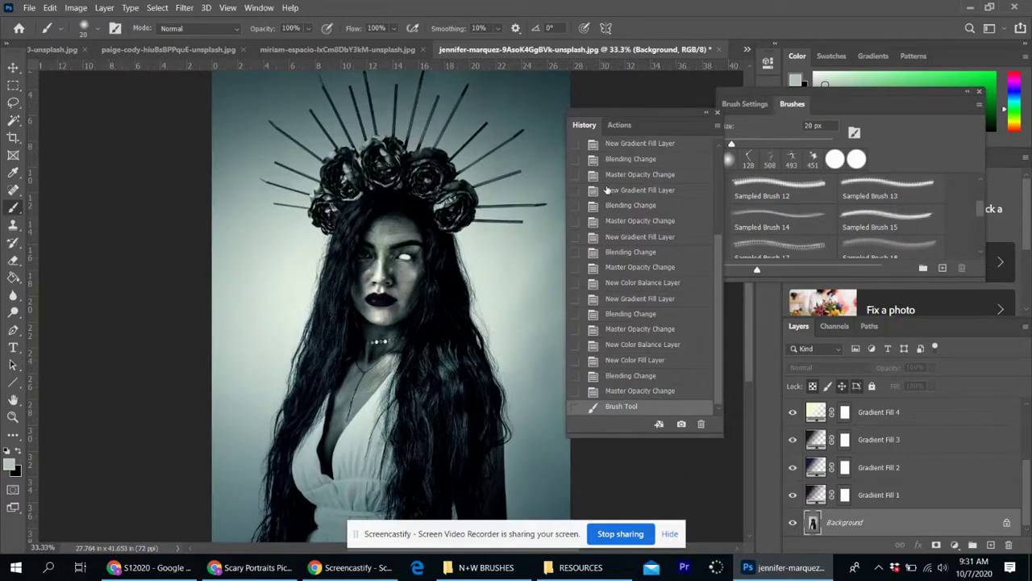
key(ctrl+minus)
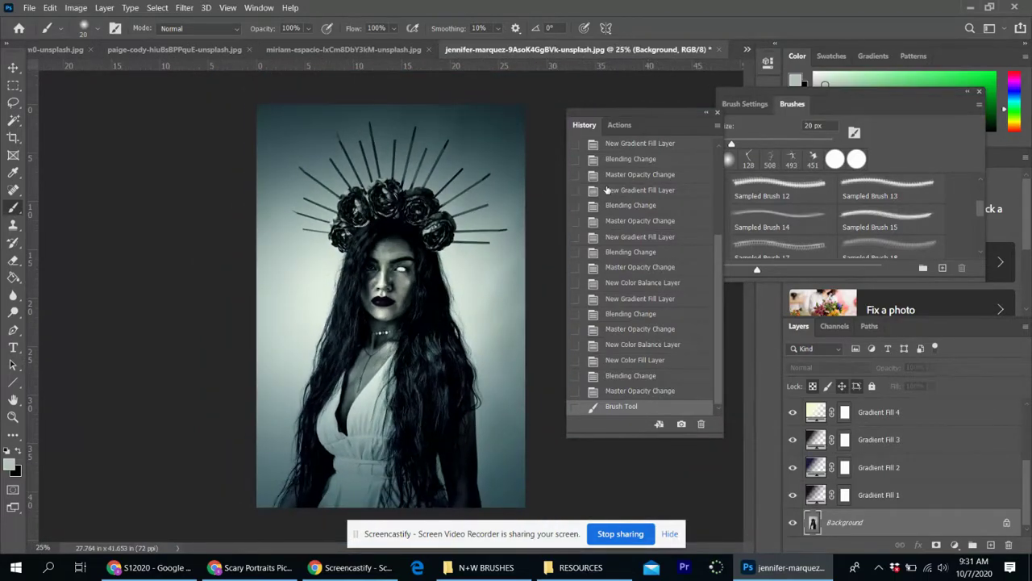
key(ctrl+plus)
key(ctrl+plus)
key(ctrl+plus)
key(ctrl+plus)
key(ctrl+plus)
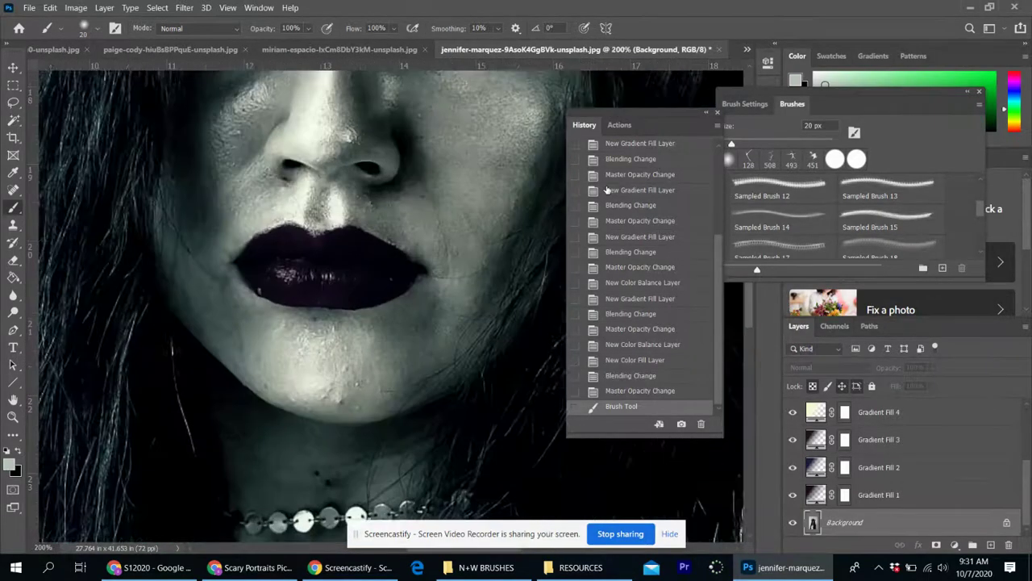
key(ctrl+minus)
key(ctrl+minus)
key(ctrl+minus)
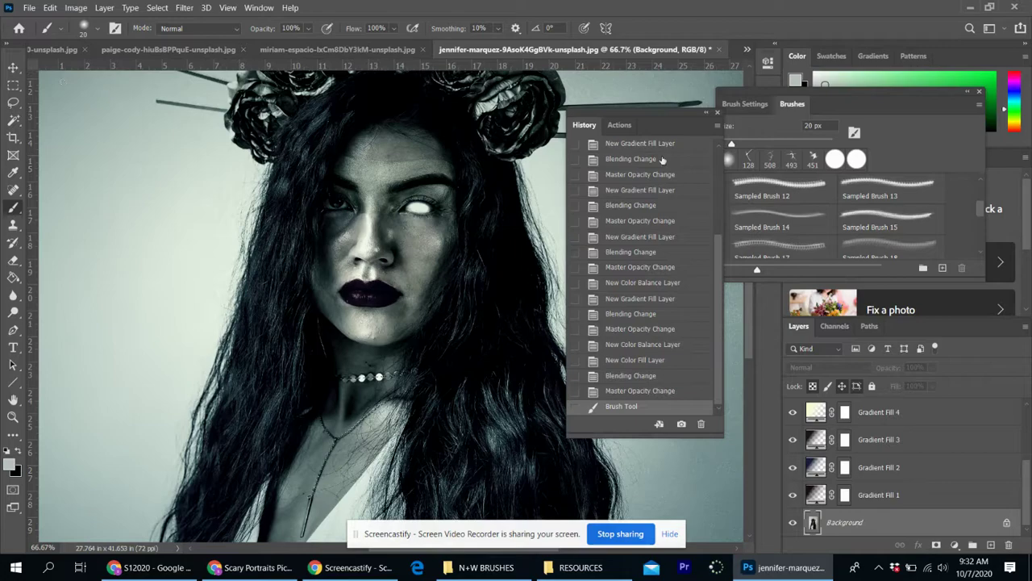
- Open the N+W BRUSHES folder in File Explorer and load SS-cracks.abr into Photoshop
click(972, 9)
click(957, 9)
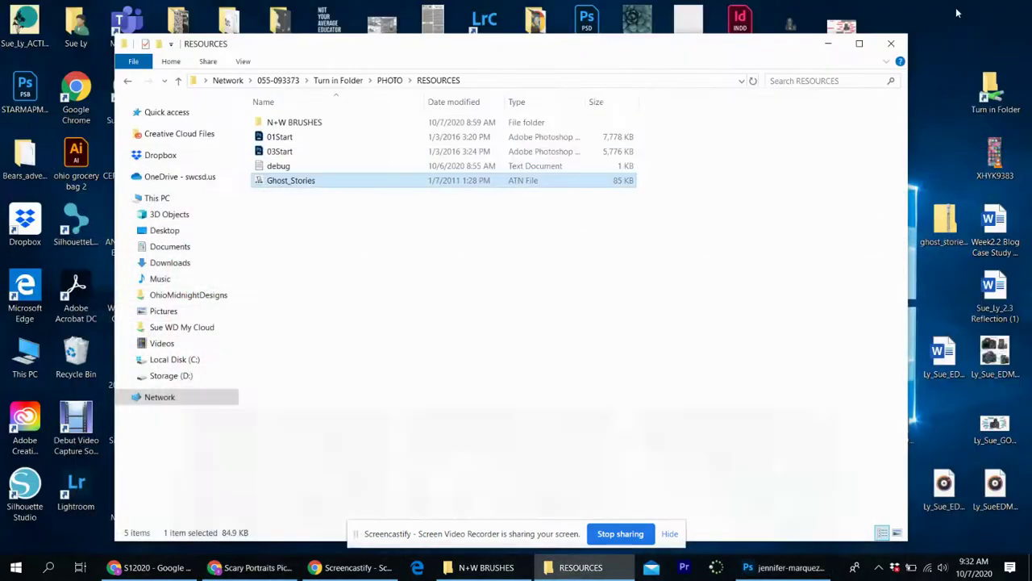
double_click(275, 126)
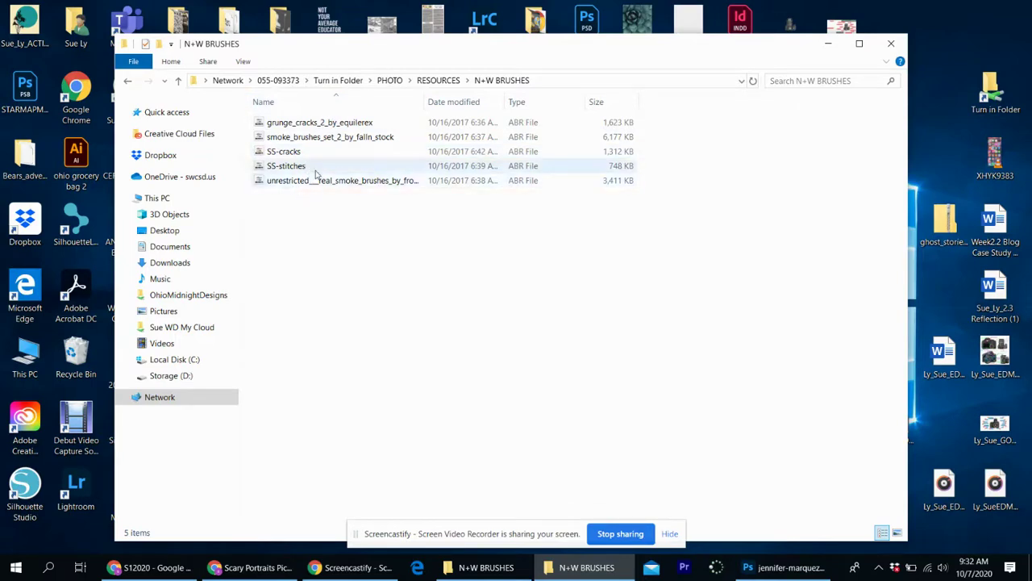
double_click(296, 155)
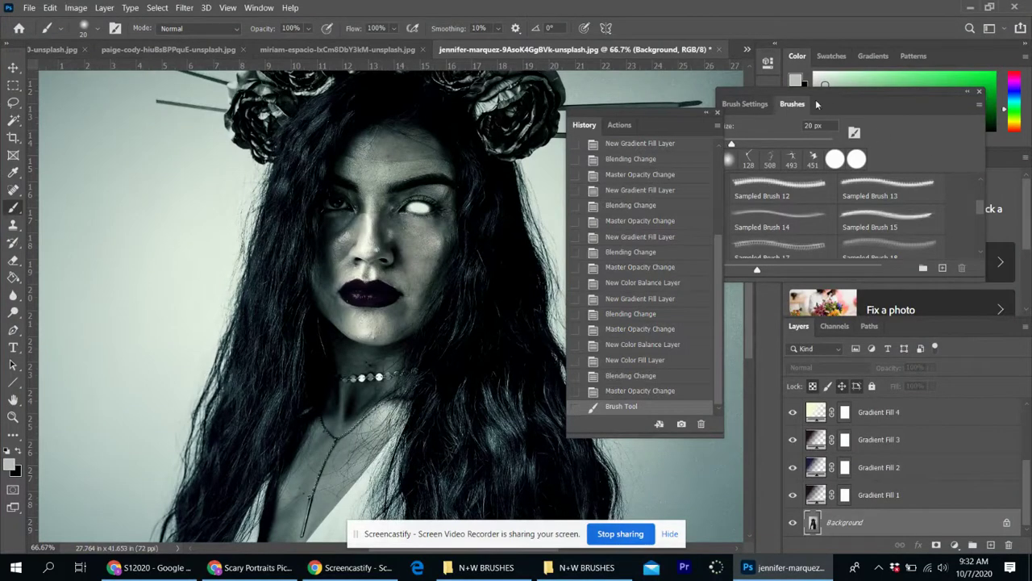
- Move the Brushes panel up over the History panel and nudge it into place
drag(781, 102, 653, 62)
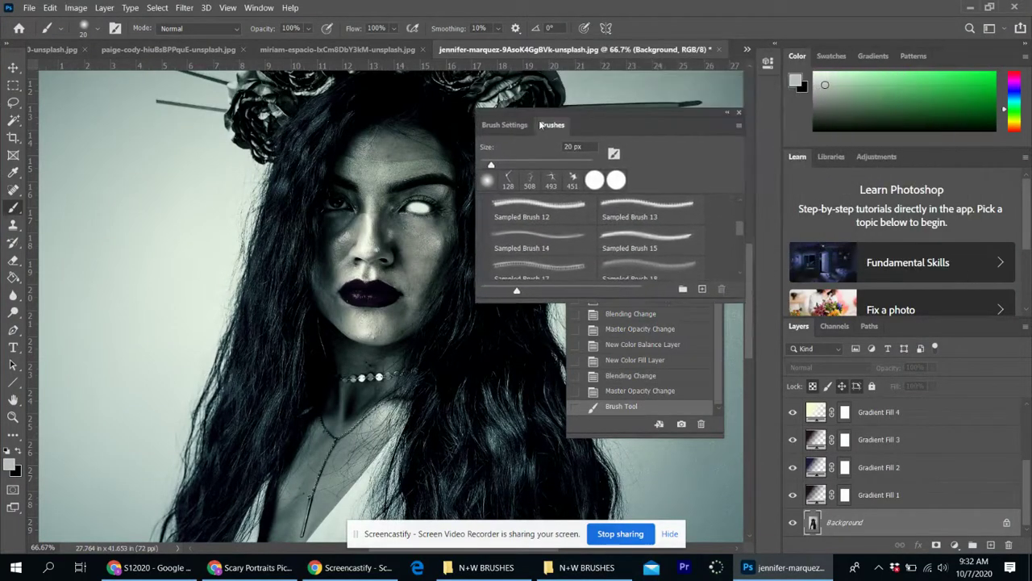
mouse_move(540, 124)
mouse_down()
mouse_move(564, 132)
mouse_move(551, 133)
mouse_up()
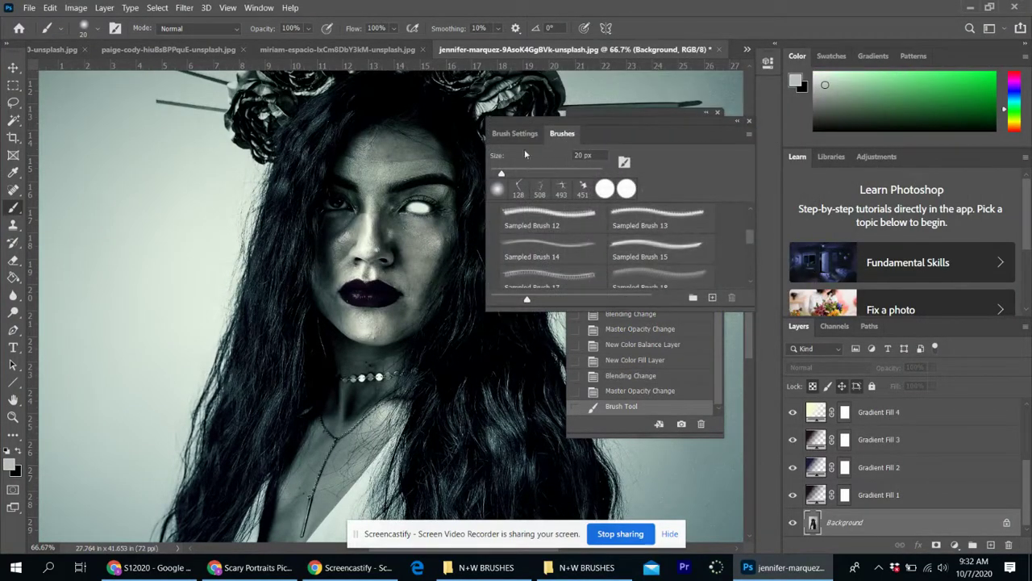
click(259, 7)
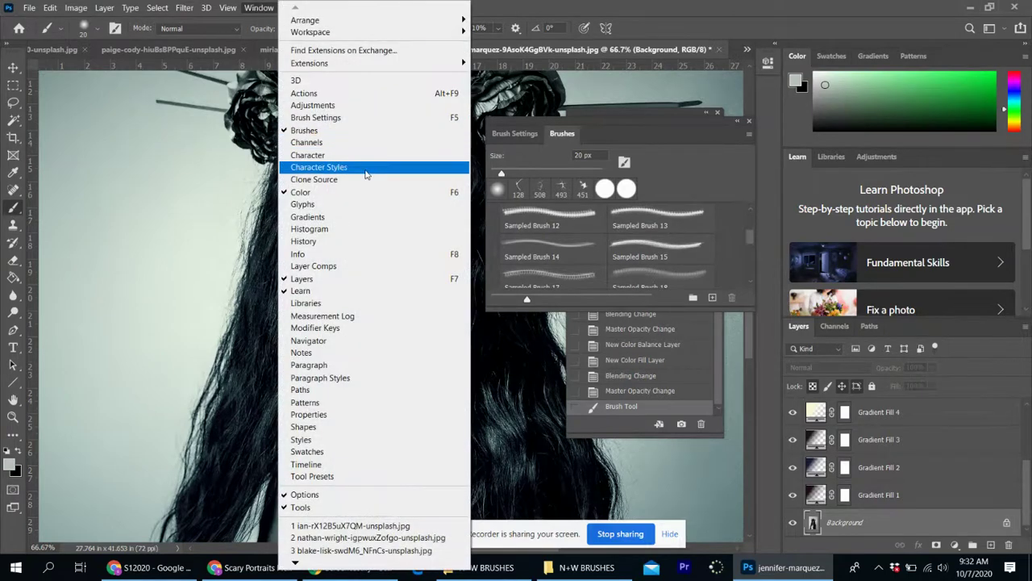
click(625, 131)
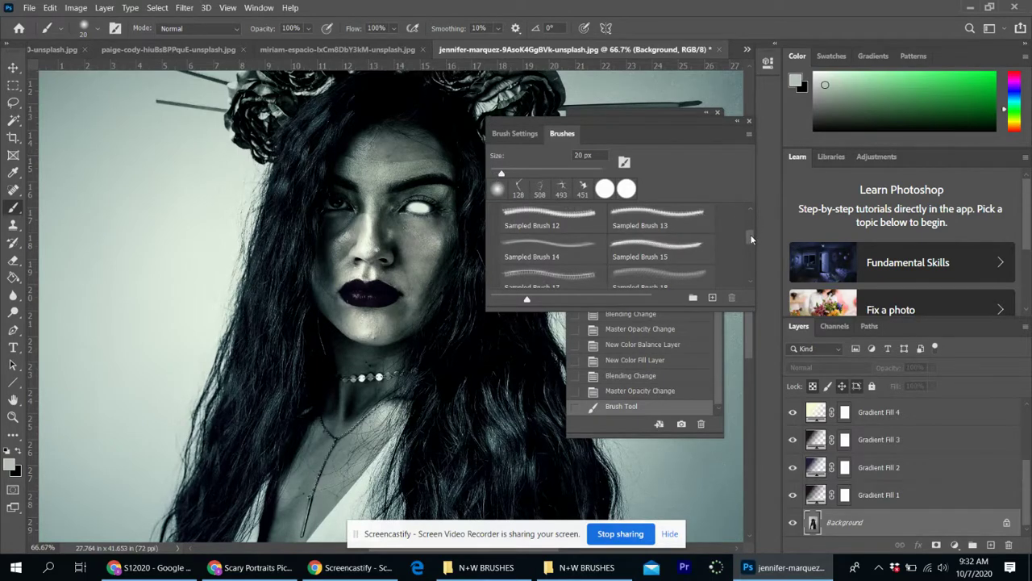
- Collapse the grunge_cracks_2_by_equilerex folder, expand SS-cracks, and show the brush tip shape settings
drag(750, 234, 749, 227)
click(493, 253)
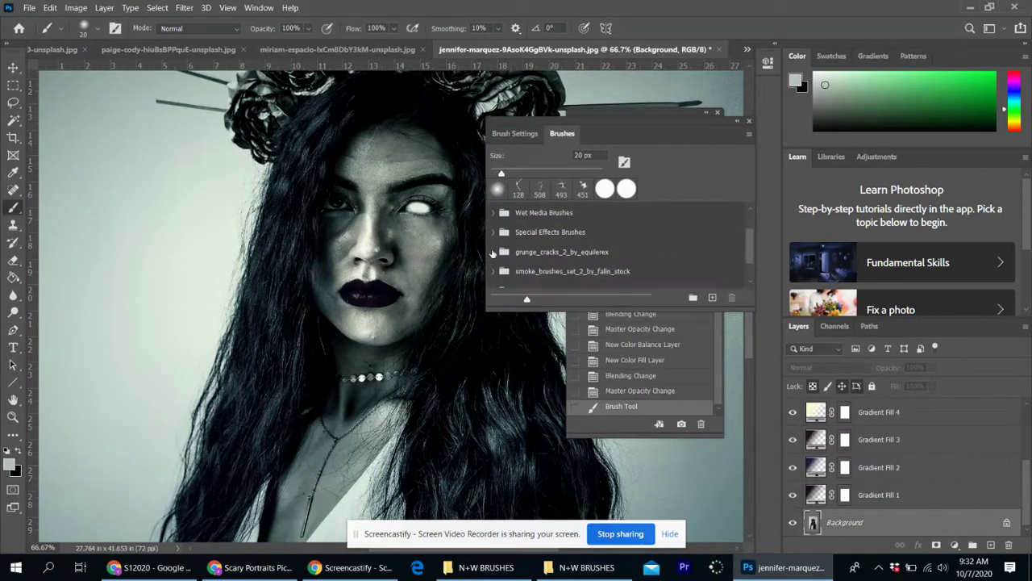
scroll(747, 252, down, 2)
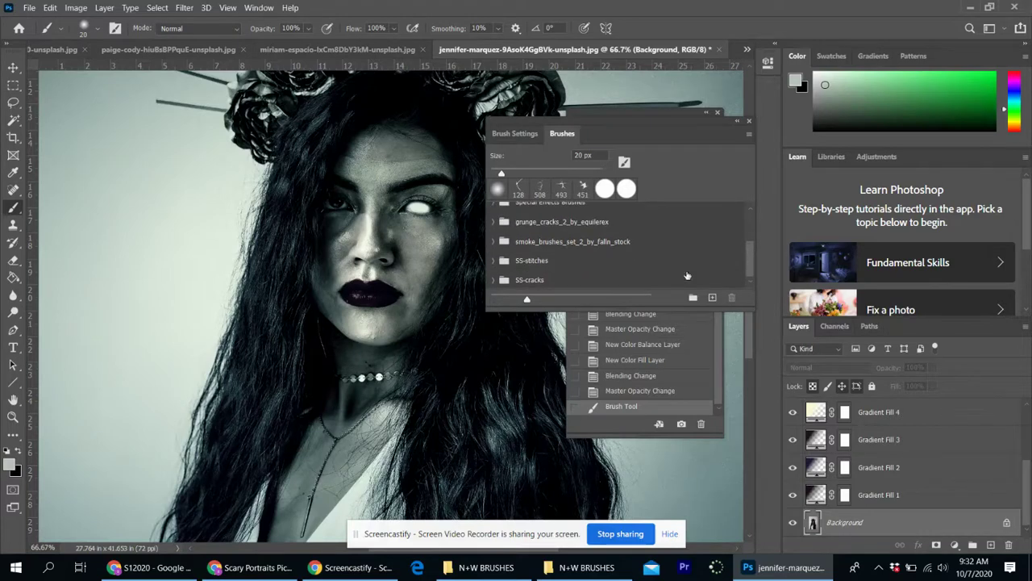
click(493, 279)
drag(748, 228, 744, 277)
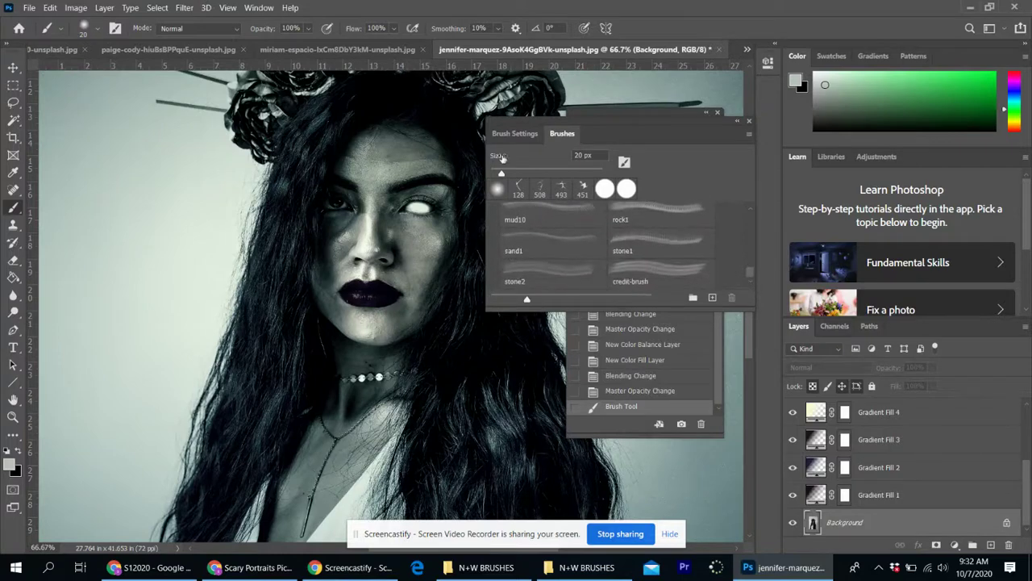
click(506, 137)
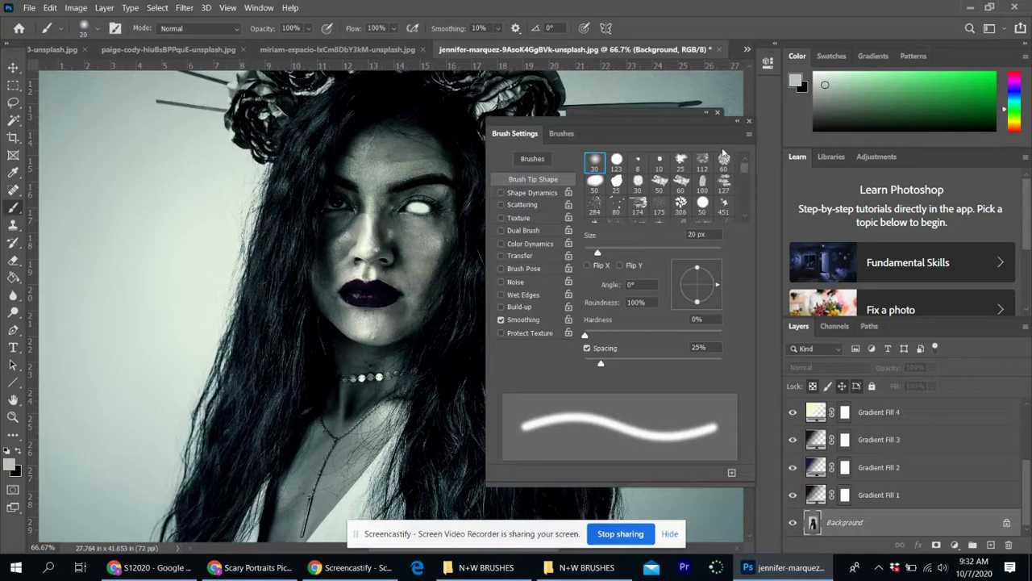
- With black as foreground, stamp a smaller 488 px crack brush on the forehead
drag(745, 172, 745, 211)
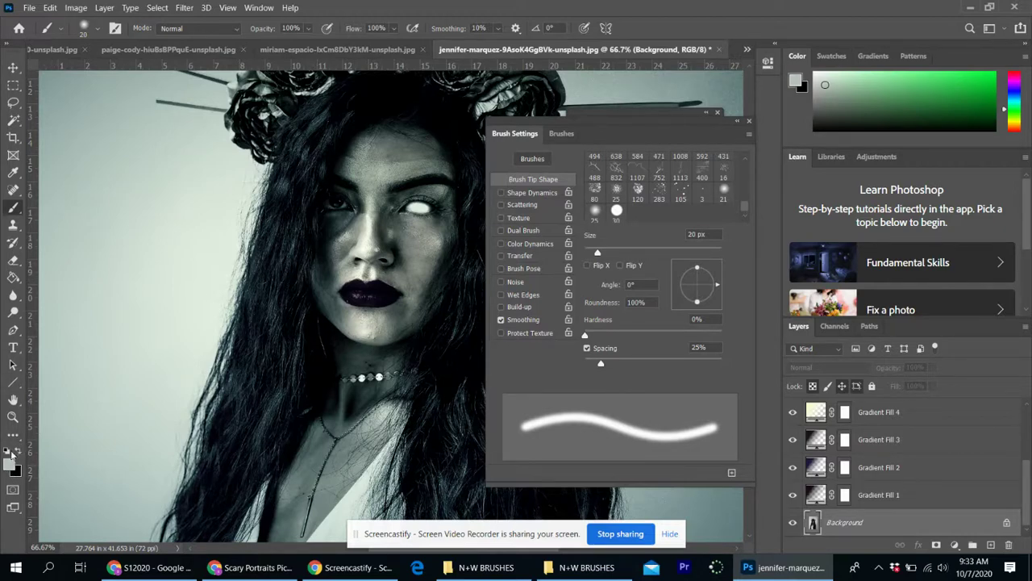
click(18, 452)
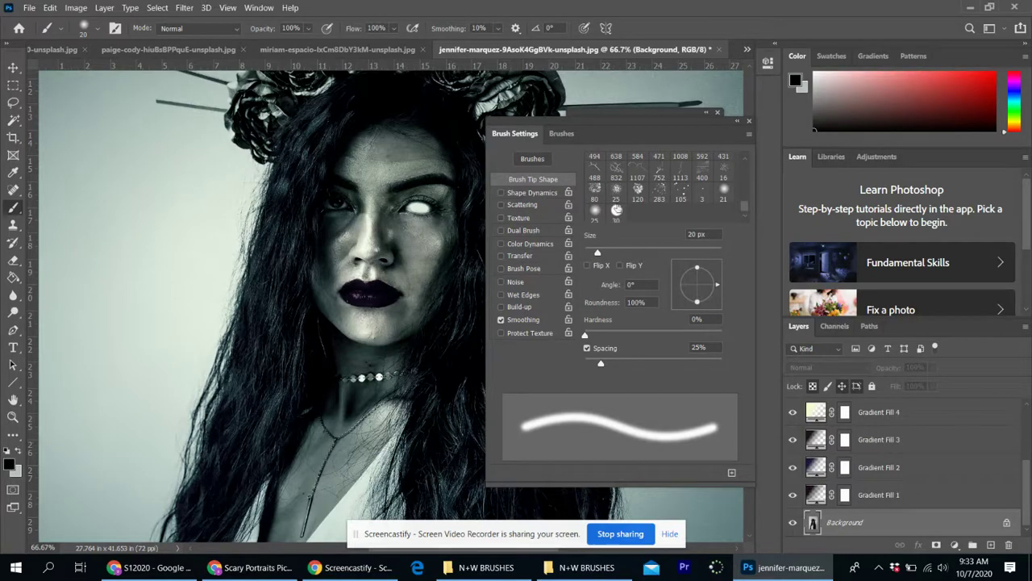
click(594, 169)
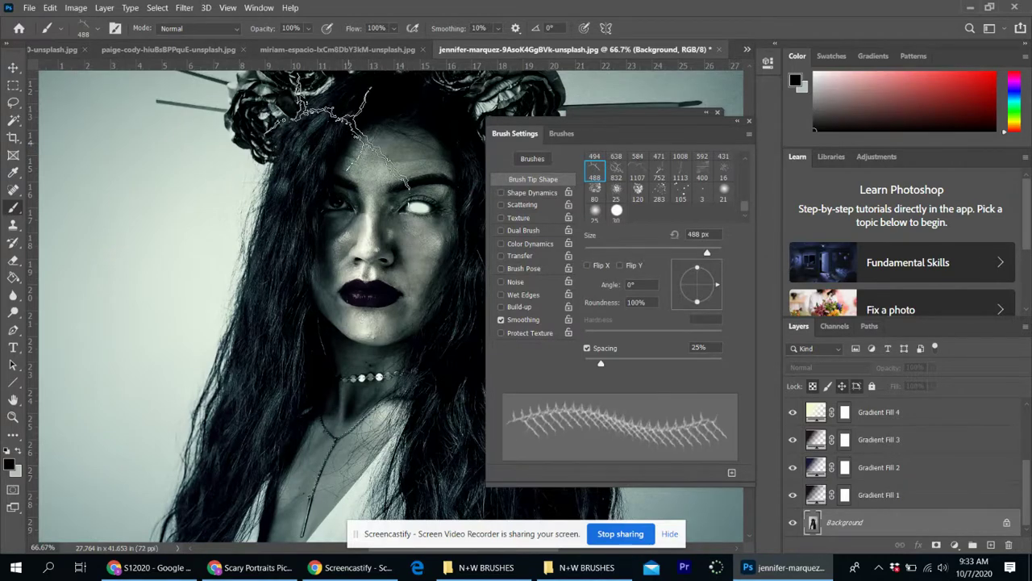
key(bracketleft)
key(bracketleft)
key(bracketleft)
key(bracketleft)
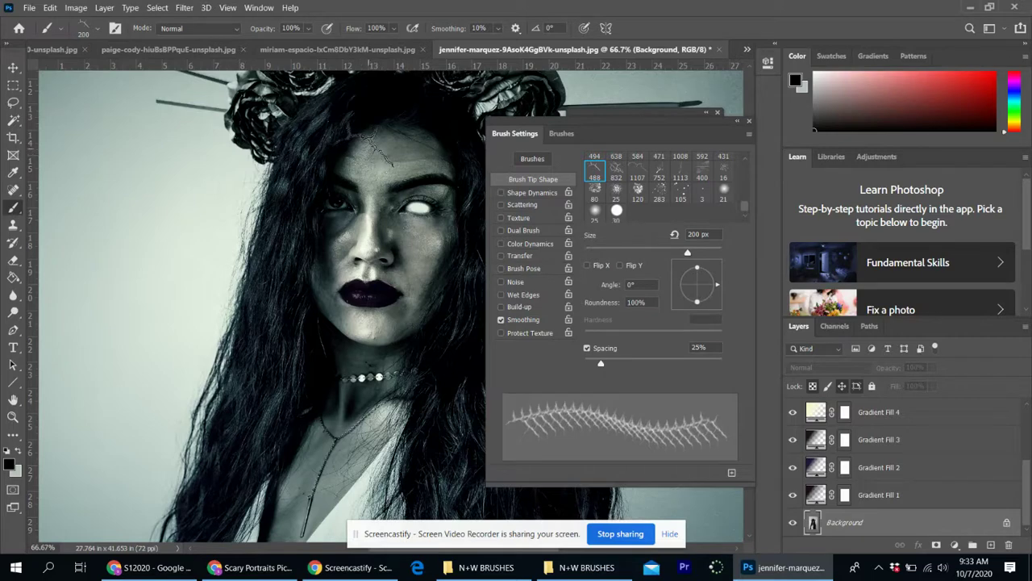
click(377, 148)
- Stamp the 1107 px crack tip, angled -160°, across the cheek, chin and left background
click(637, 176)
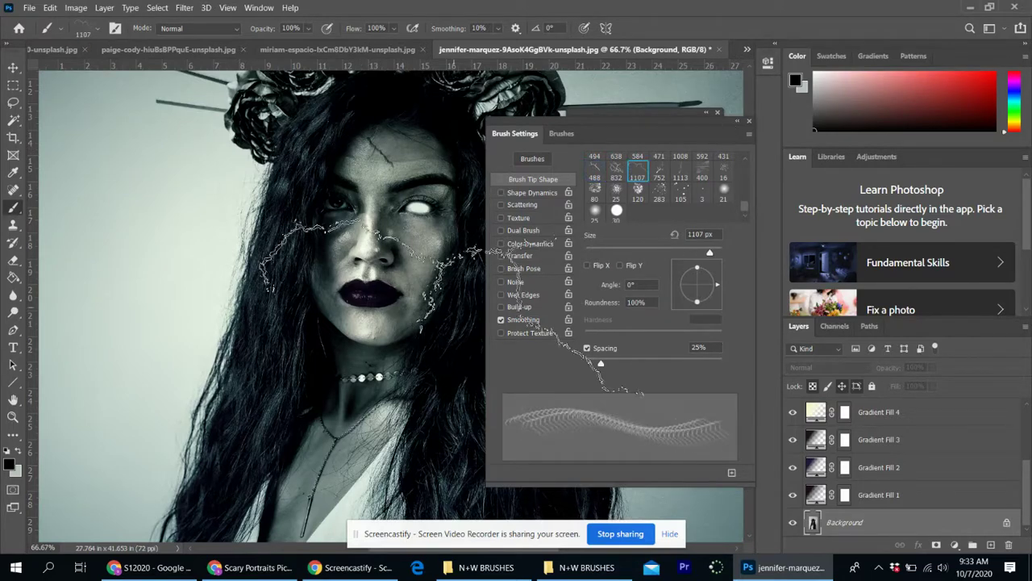
mouse_move(711, 298)
mouse_down()
mouse_move(727, 292)
mouse_move(668, 300)
mouse_up()
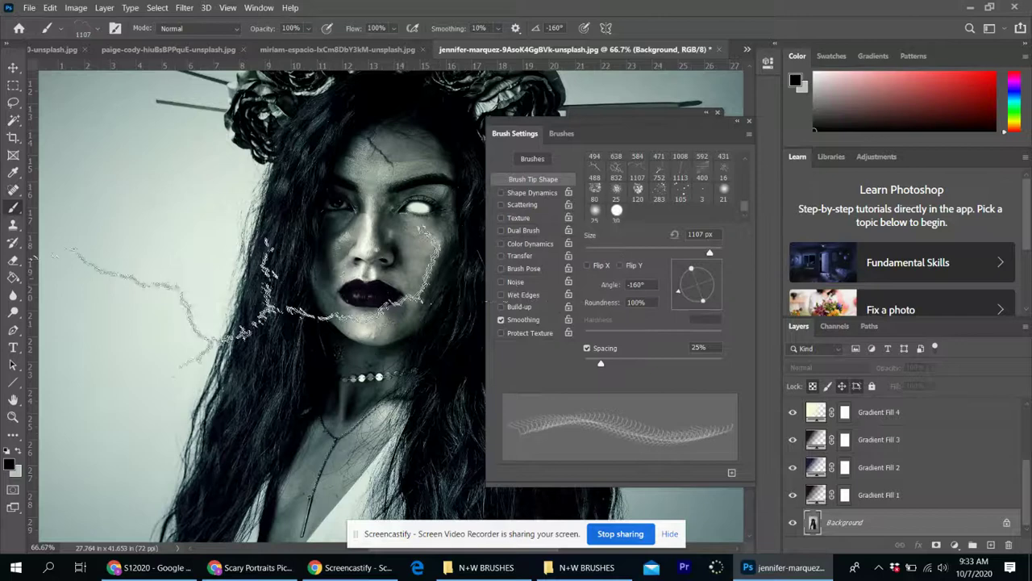
click(244, 305)
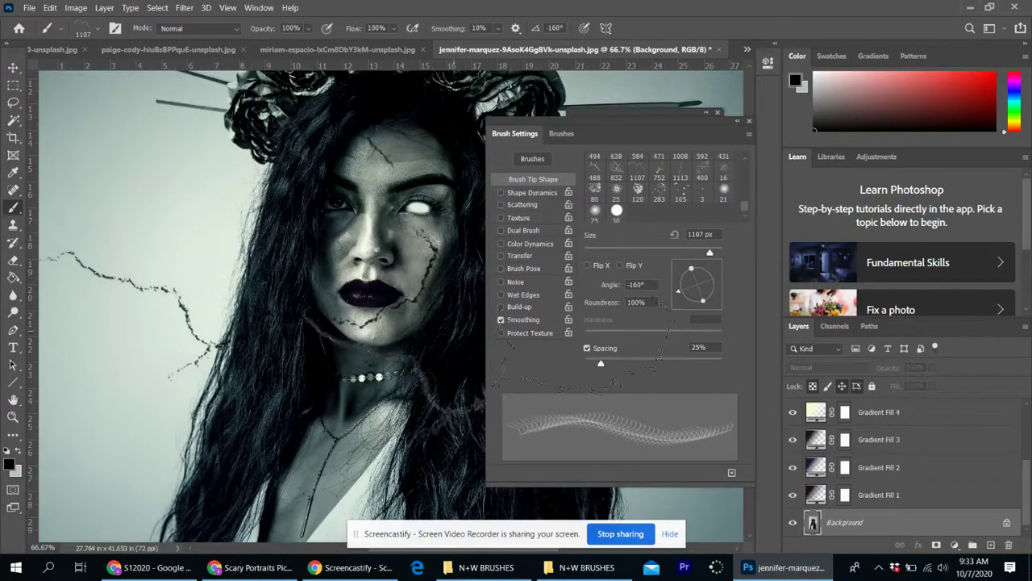
- Undo the last three brush strokes: the long crack, the forehead crack and the white eye
click(49, 8)
click(56, 18)
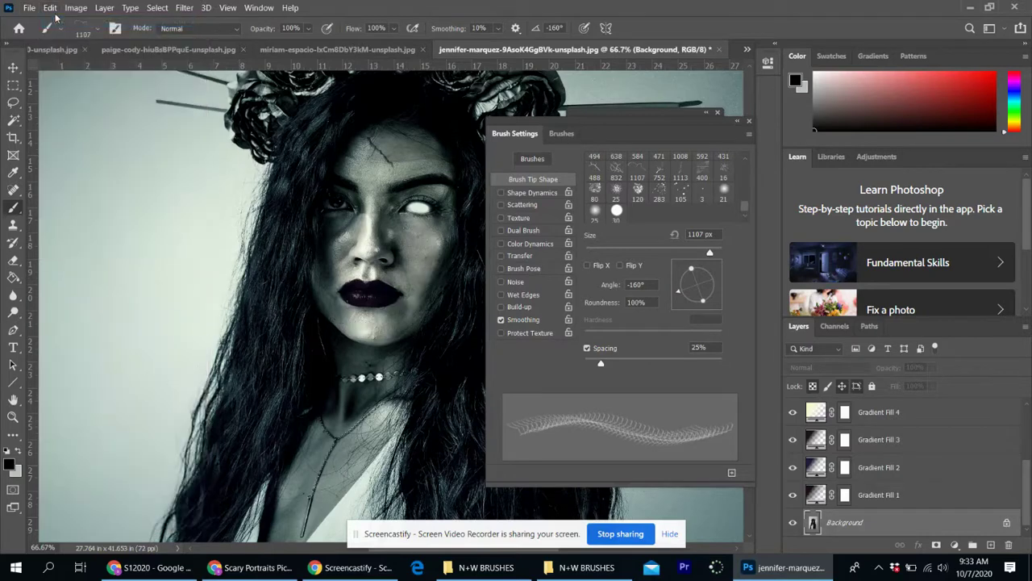
click(50, 8)
click(56, 20)
click(50, 8)
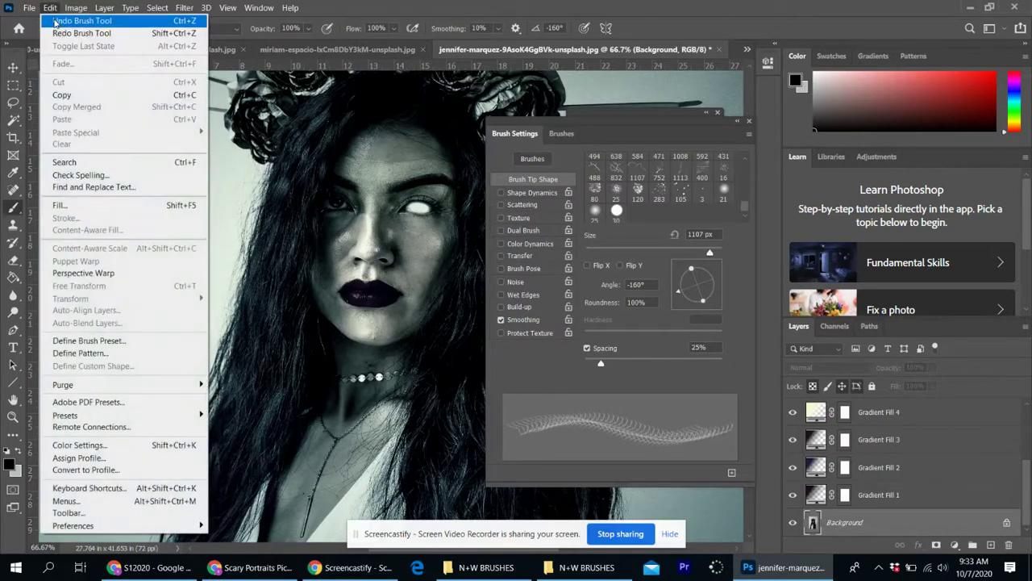
click(54, 21)
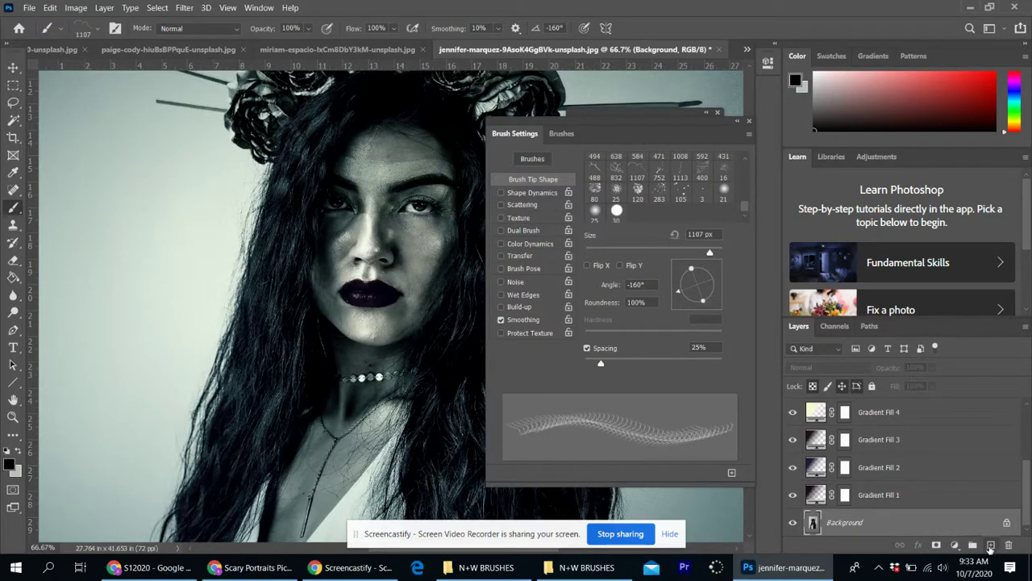
- On a new Layer 1, stamp cracks across the cheek and chin, then erase the background part
click(990, 546)
scroll(1027, 479, down, 1)
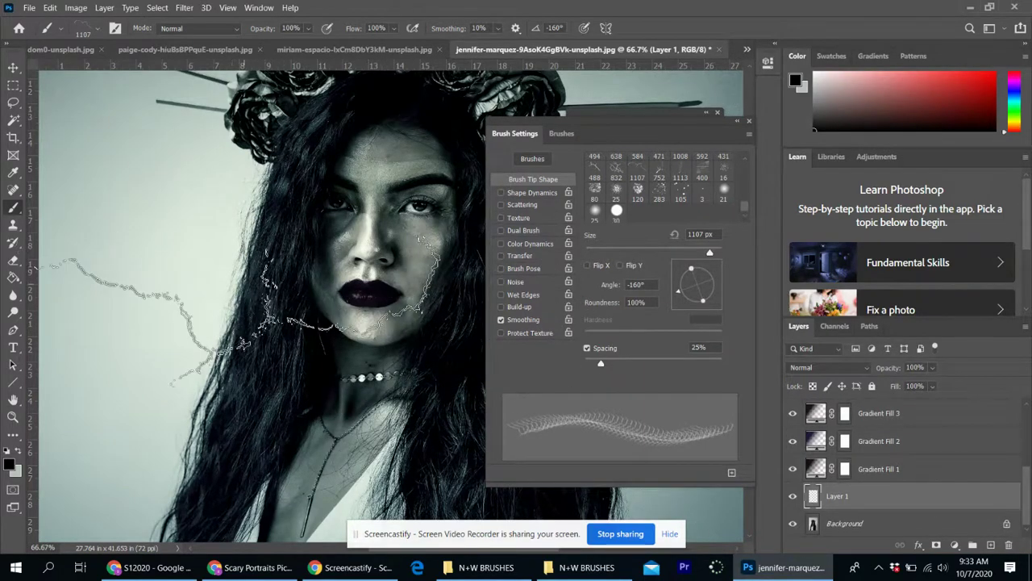
click(242, 303)
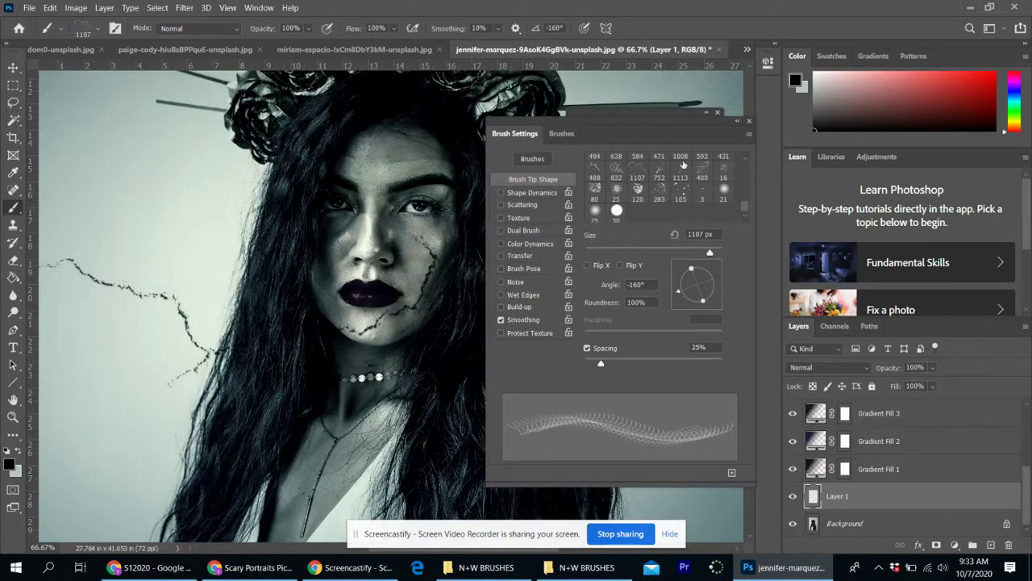
click(13, 260)
mouse_move(46, 265)
mouse_down()
mouse_move(85, 254)
mouse_move(87, 284)
mouse_move(146, 268)
mouse_move(193, 366)
mouse_move(241, 337)
mouse_up()
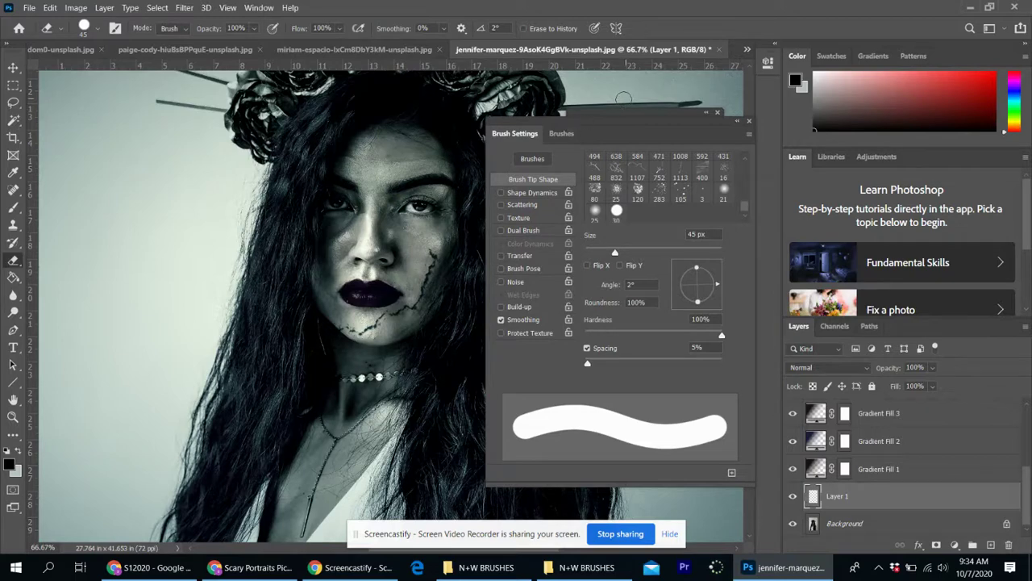
- Replace Brush Settings with the Actions list showing Ghost Stories, and zoom out to 33.3%
click(748, 120)
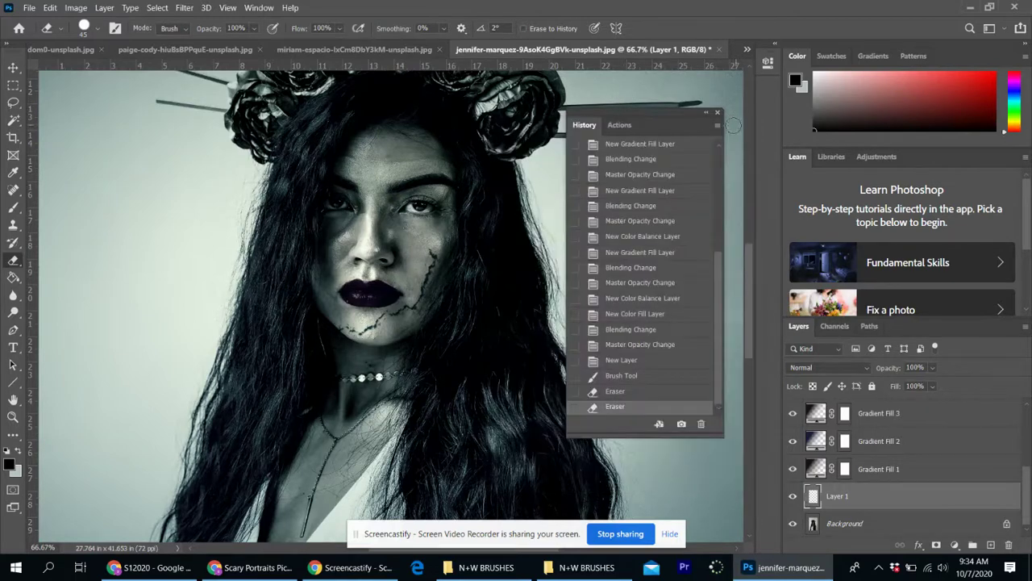
click(619, 125)
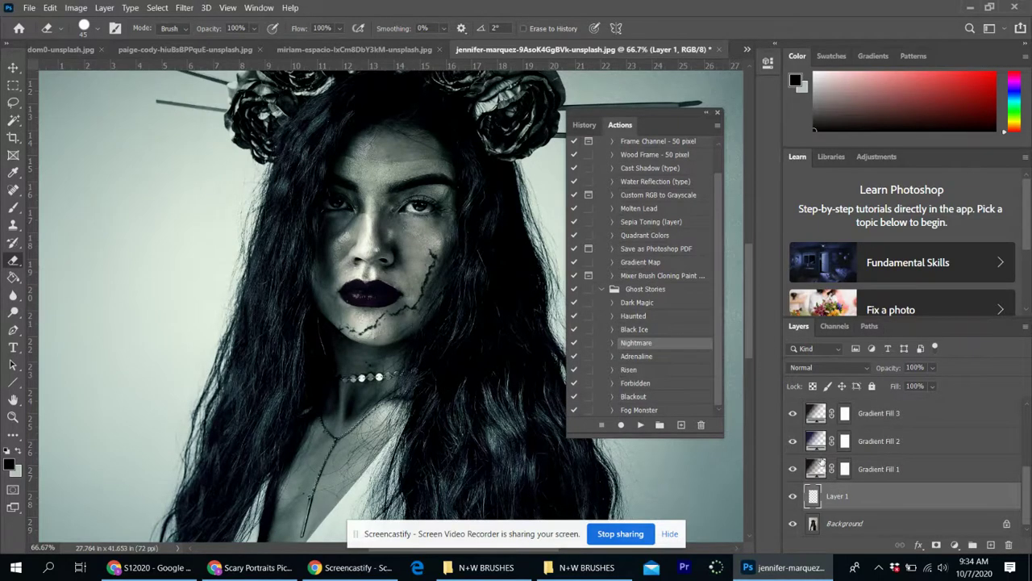
key(ctrl+minus)
key(ctrl+minus)
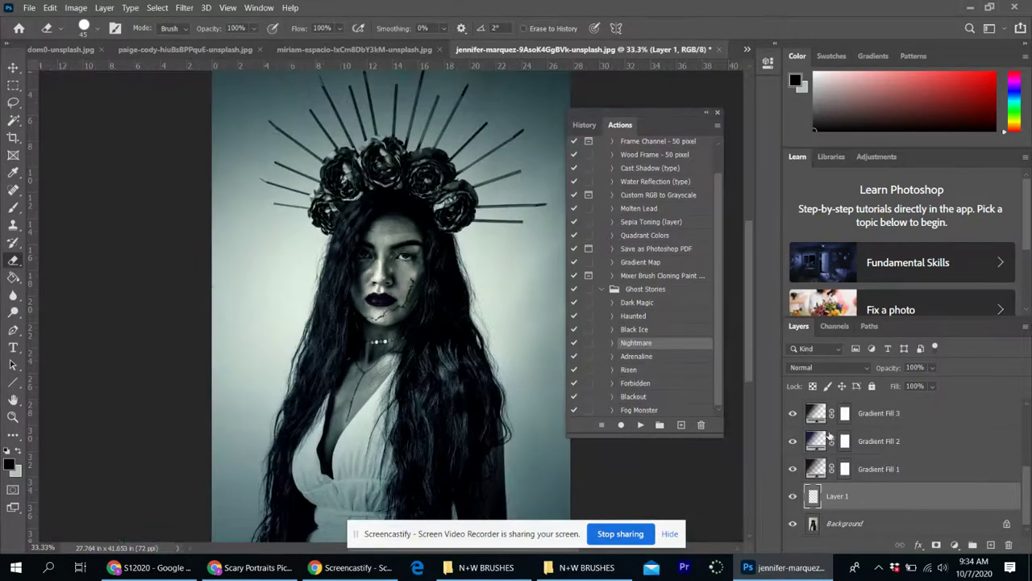